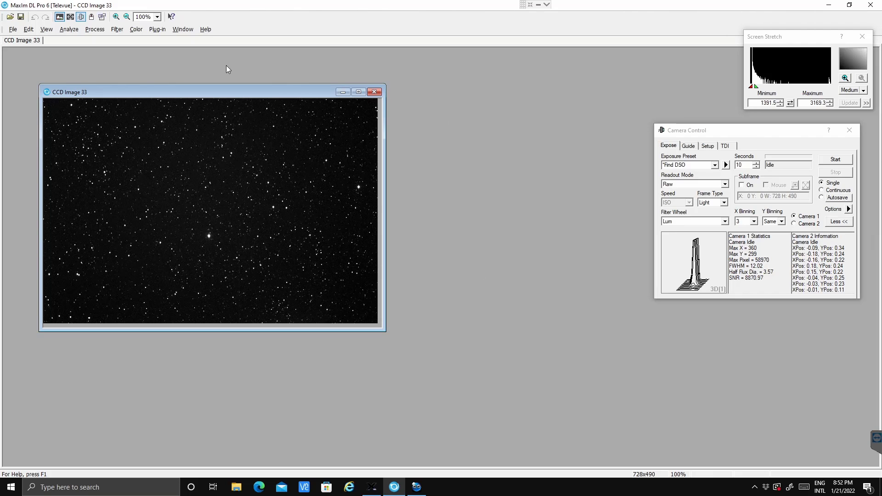
- Open the Observatory window's Zoom chart and confirm C:\GSC11 as the GSC catalog location
{"action": "left_click", "coordinate": [91, 17]}
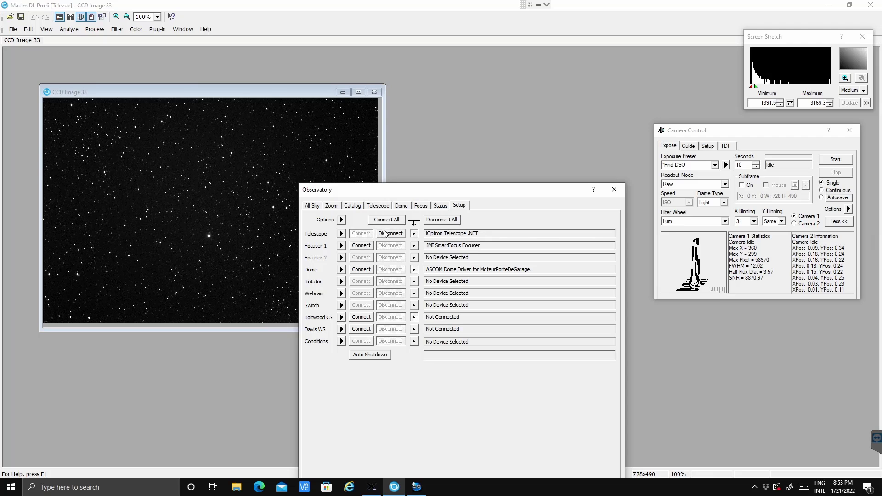
{"action": "left_click", "coordinate": [332, 209]}
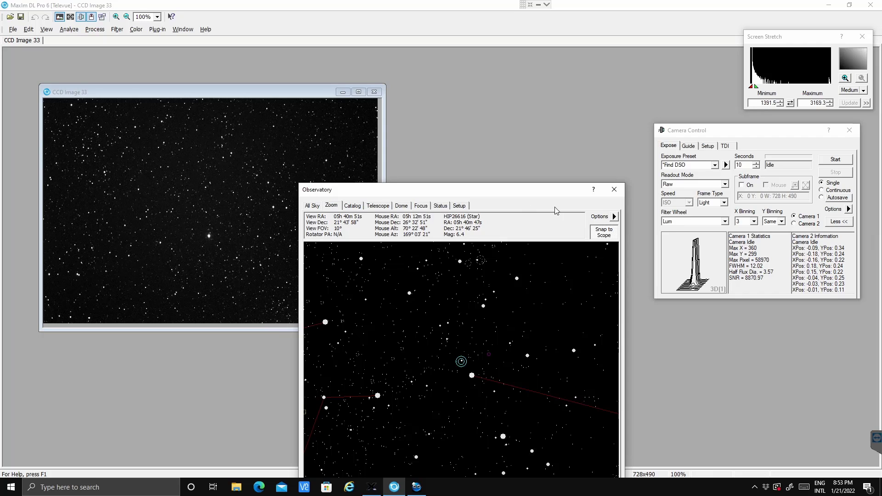
{"action": "left_click", "coordinate": [615, 217]}
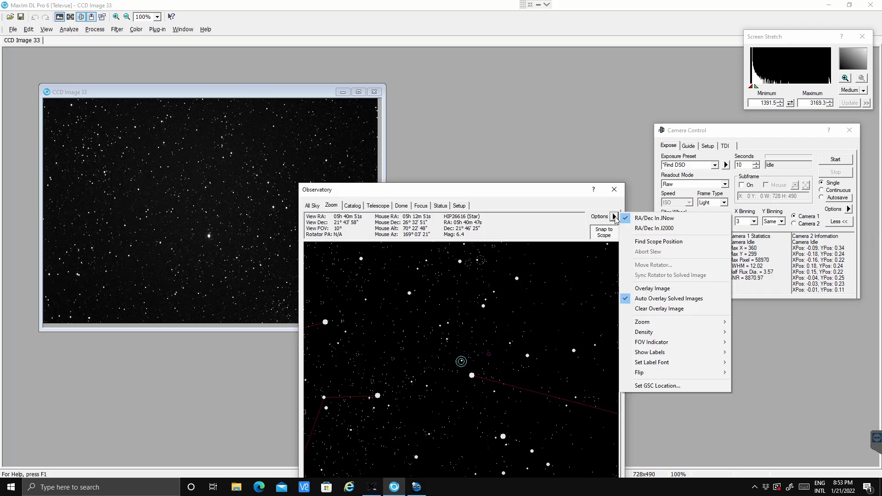
{"action": "left_click", "coordinate": [649, 386]}
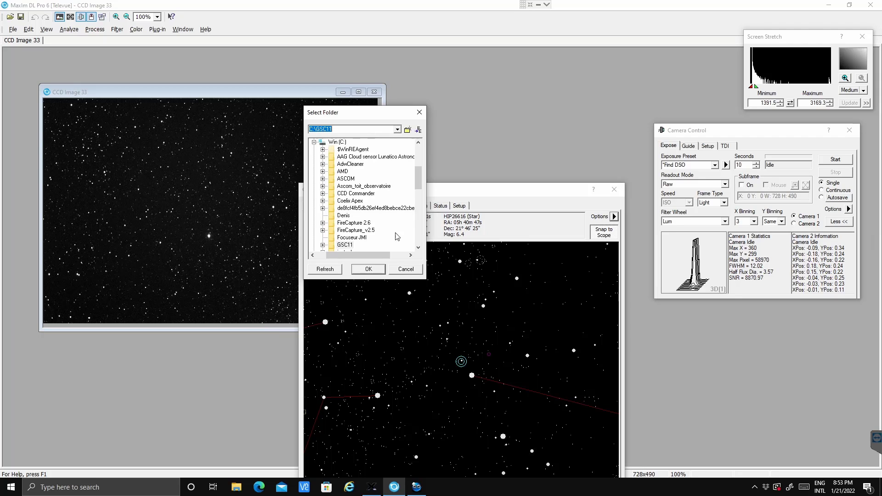
{"action": "left_click", "coordinate": [373, 269]}
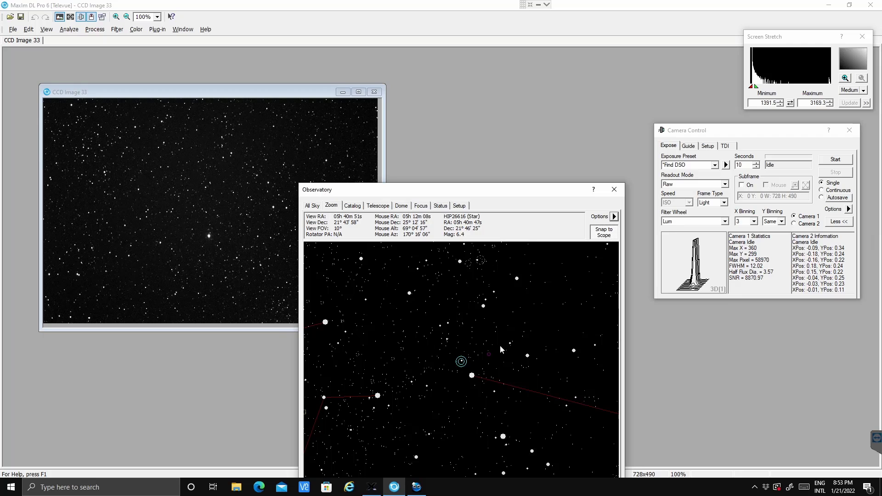
- Set the star density of the Zoom chart to Low at a 2° field of view
{"action": "scroll", "coordinate": [490, 354], "scroll_direction": "up", "scroll_amount": 5}
{"action": "scroll", "coordinate": [489, 354], "scroll_direction": "down", "scroll_amount": 2}
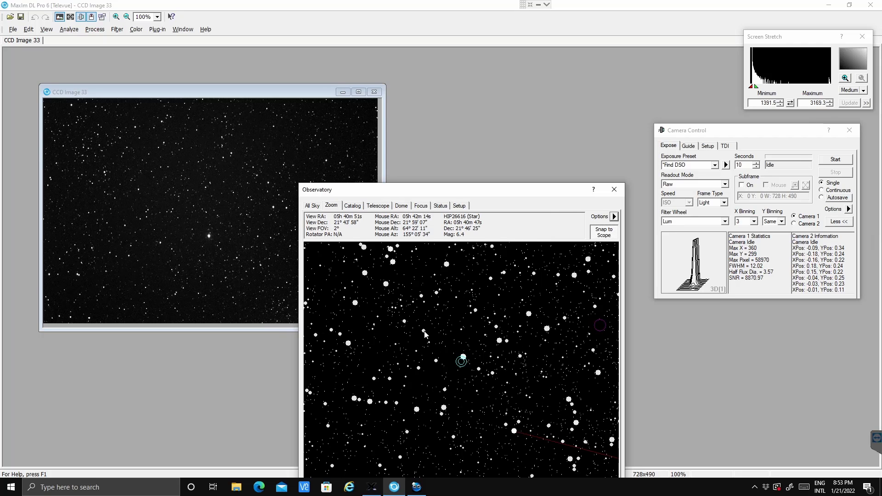
{"action": "left_click", "coordinate": [614, 217]}
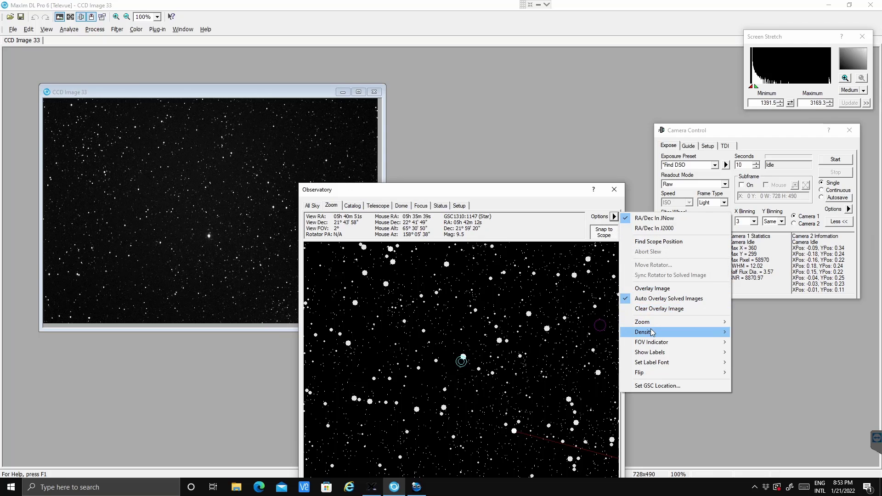
{"action": "mouse_move", "coordinate": [652, 332]}
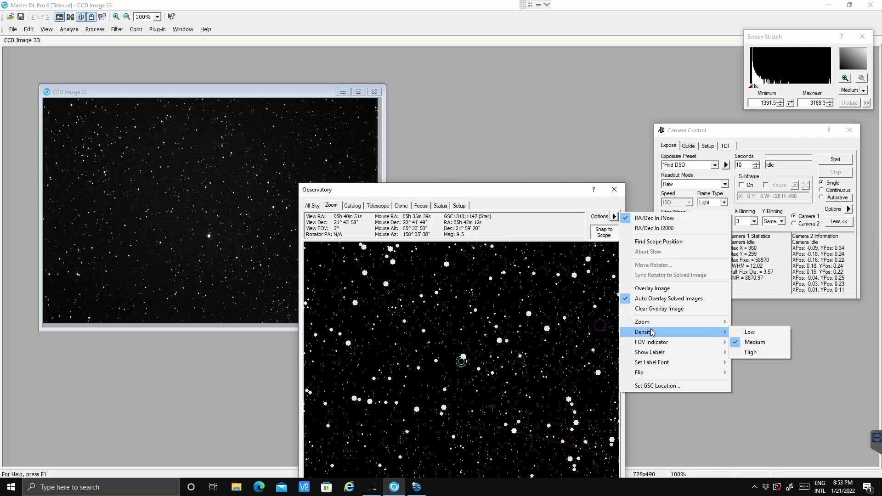
{"action": "left_click", "coordinate": [753, 332]}
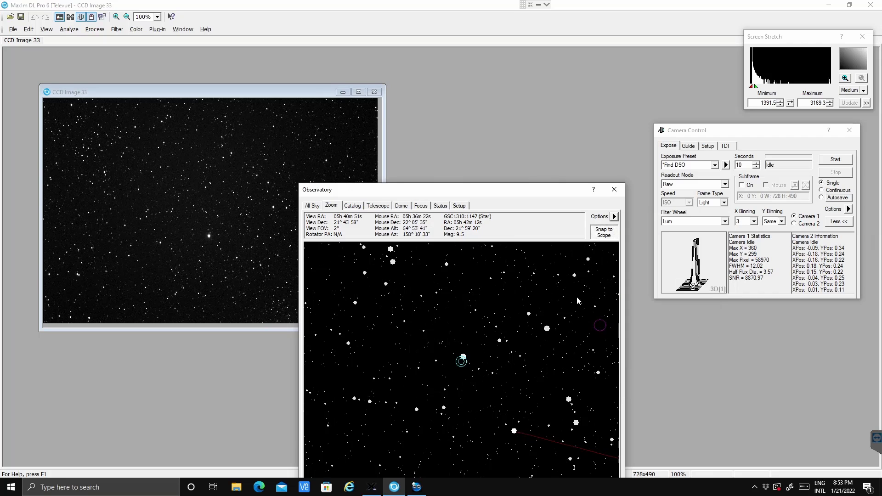
- Set the star density of the Zoom chart to Medium
{"action": "left_click", "coordinate": [615, 217]}
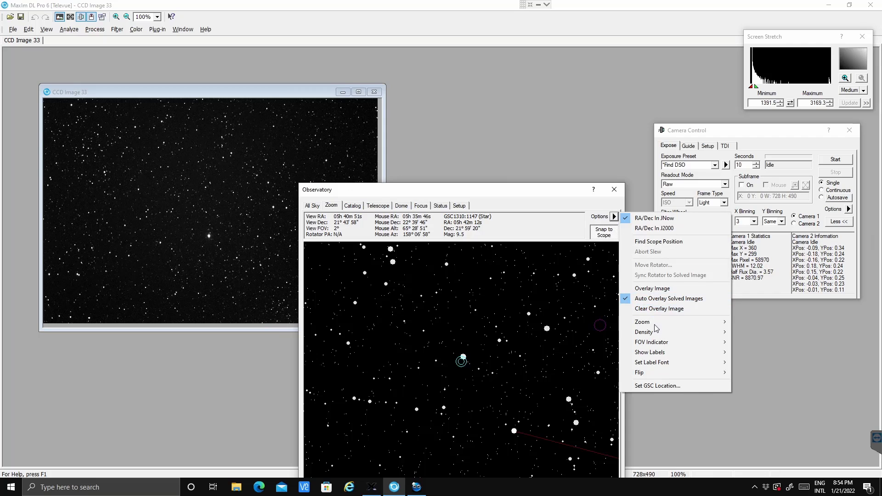
{"action": "mouse_move", "coordinate": [679, 334]}
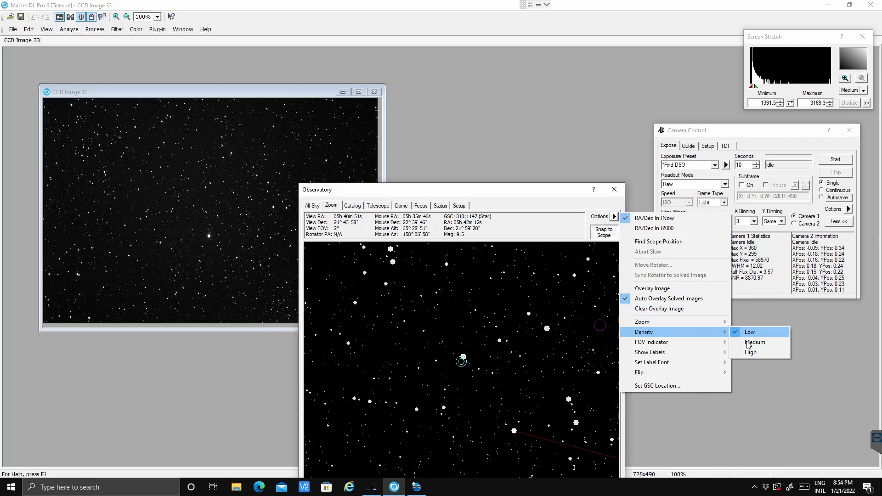
{"action": "left_click", "coordinate": [748, 342]}
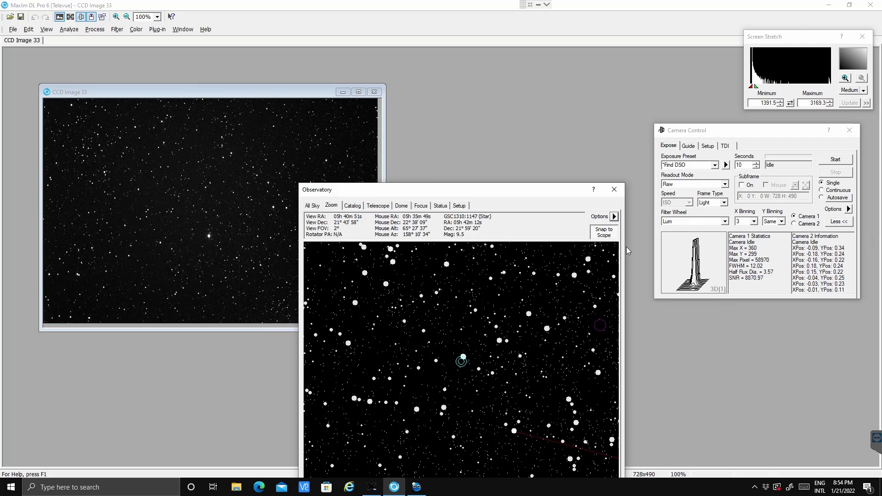
- Set the Zoom chart's star density to High and examine the star field at several fields of view
{"action": "left_click", "coordinate": [615, 218]}
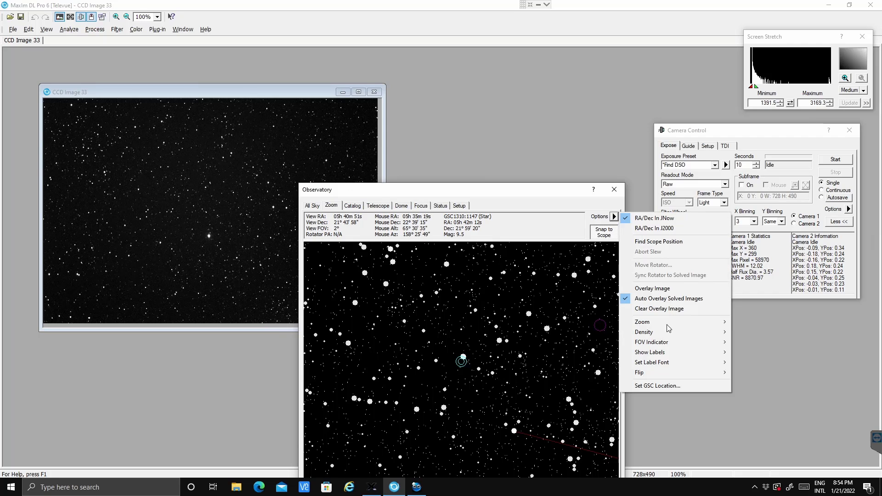
{"action": "mouse_move", "coordinate": [666, 334]}
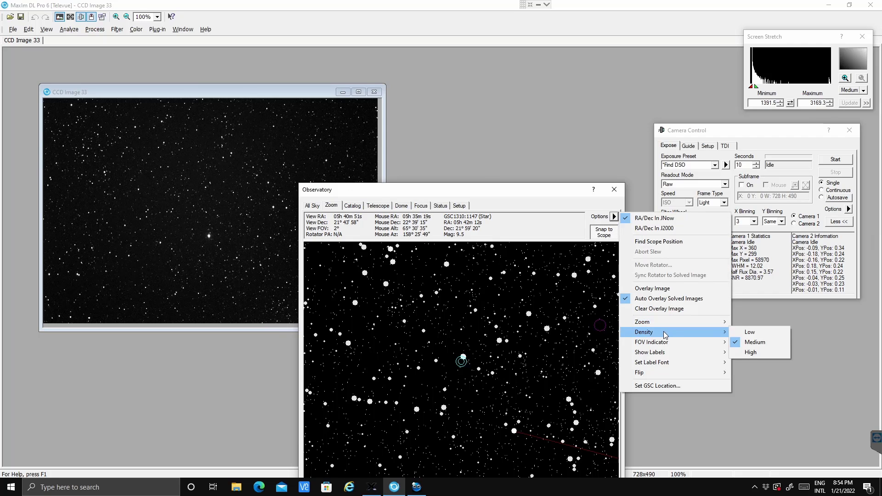
{"action": "left_click", "coordinate": [754, 354]}
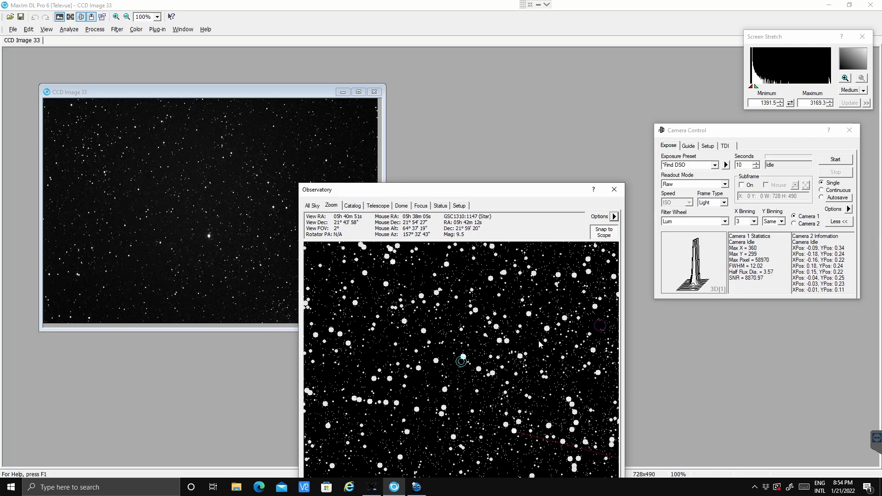
{"action": "scroll", "coordinate": [538, 341], "scroll_direction": "up", "scroll_amount": 2}
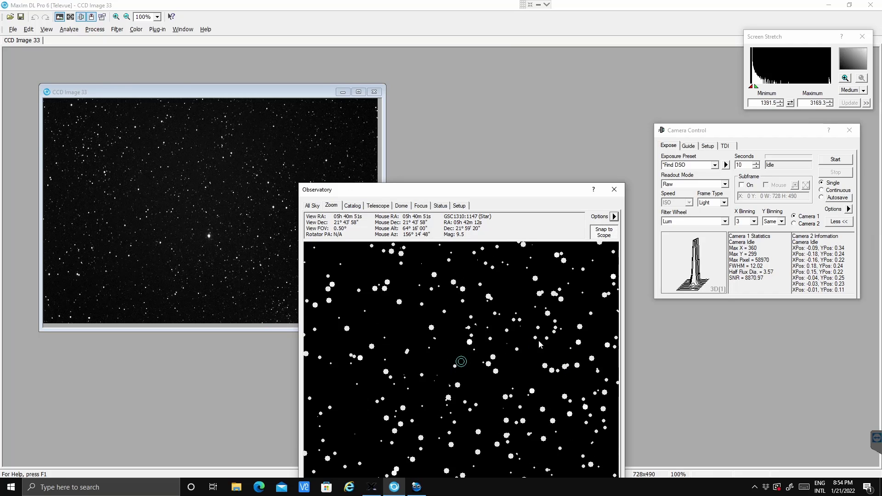
{"action": "scroll", "coordinate": [540, 344], "scroll_direction": "up", "scroll_amount": 1}
{"action": "scroll", "coordinate": [539, 344], "scroll_direction": "down", "scroll_amount": 1}
{"action": "scroll", "coordinate": [452, 337], "scroll_direction": "down", "scroll_amount": 3}
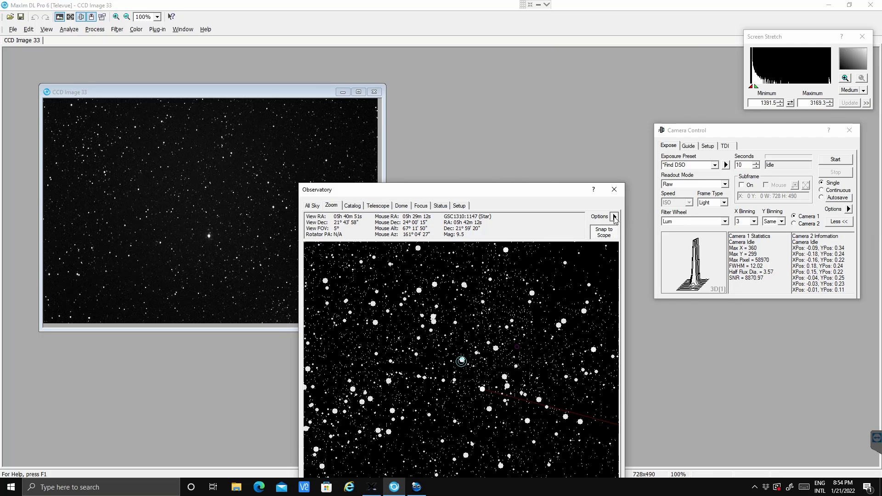
- Set the Zoom chart's star density back to Low and close the Observatory window
{"action": "left_click", "coordinate": [615, 217]}
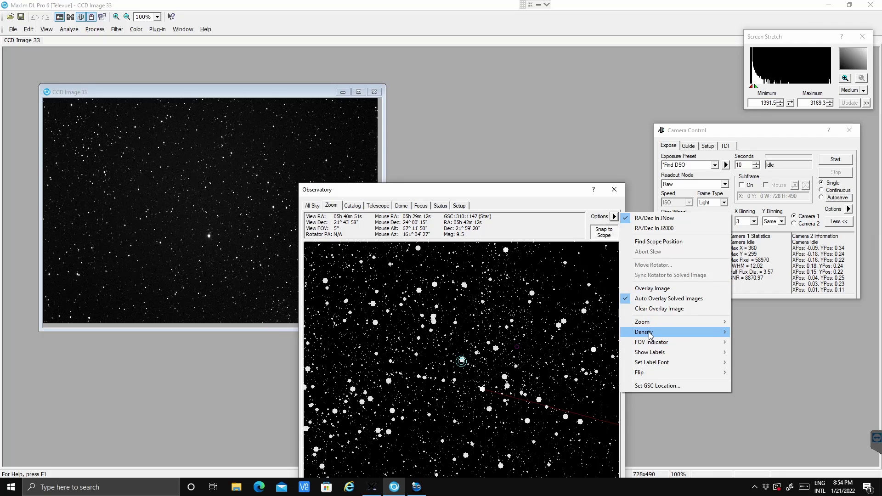
{"action": "mouse_move", "coordinate": [652, 332]}
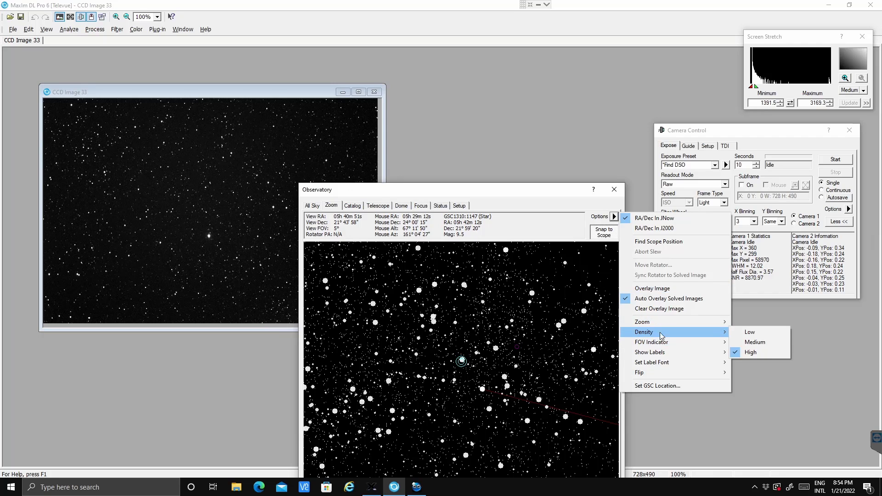
{"action": "left_click", "coordinate": [762, 334]}
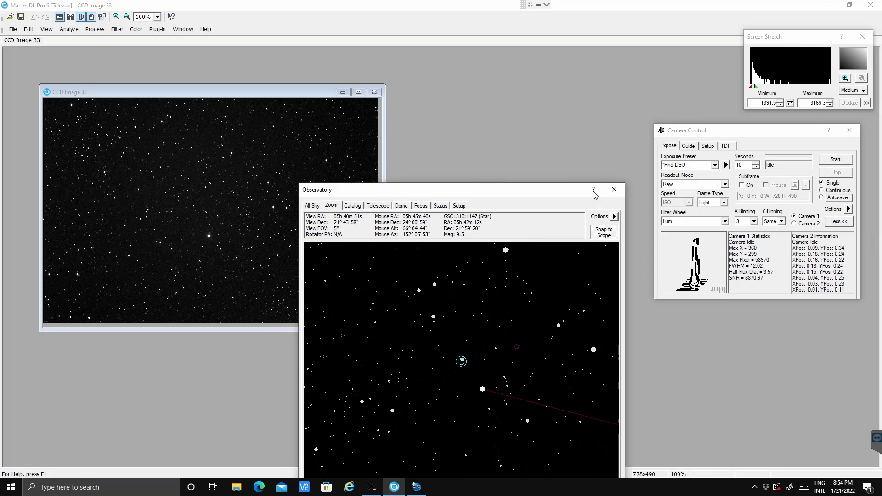
{"action": "left_click", "coordinate": [614, 190]}
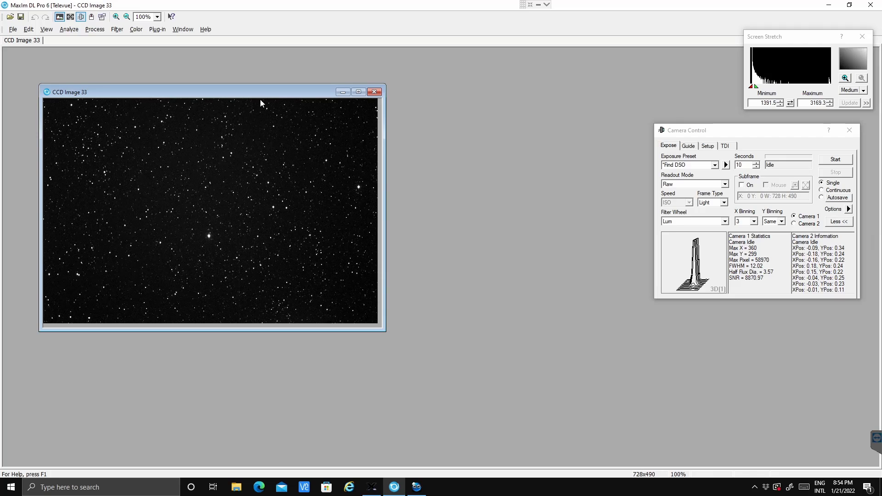
- Open the FITS header of CCD Image 33 and place it beside the image so both can be viewed
{"action": "left_click_drag", "start_coordinate": [255, 95], "coordinate": [287, 94]}
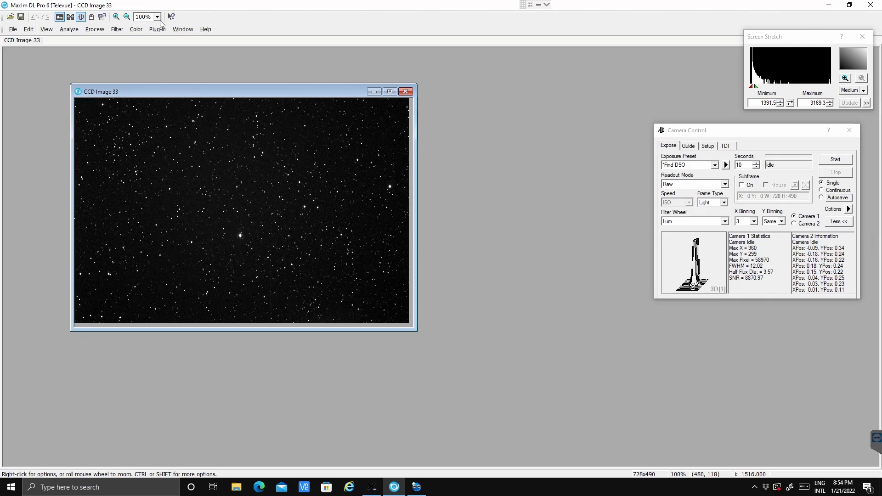
{"action": "left_click", "coordinate": [102, 17]}
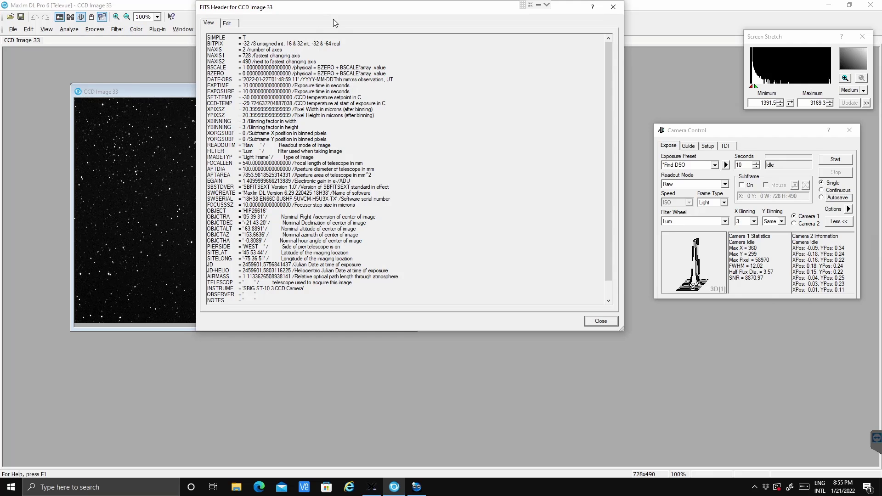
{"action": "left_click_drag", "start_coordinate": [301, 6], "coordinate": [565, 71]}
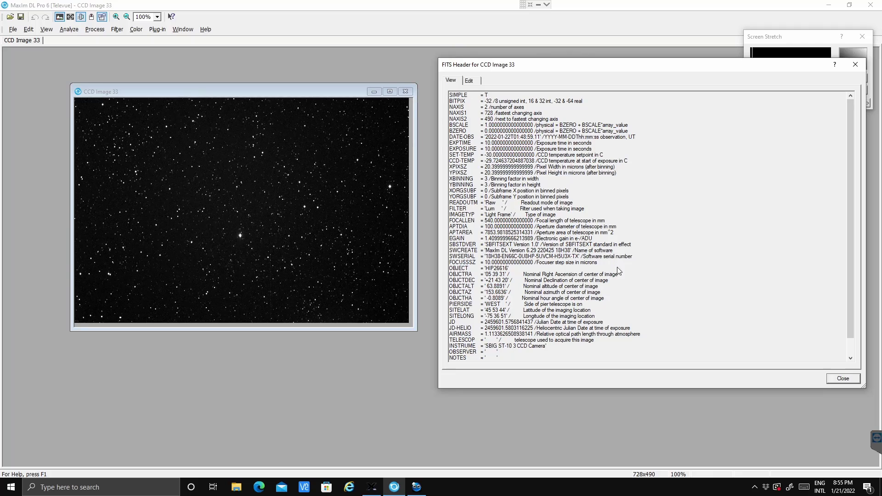
- Highlight the nominal right ascension (OBJCTRA) and declination (OBJCTDEC) entries in the FITS header
{"action": "left_click_drag", "start_coordinate": [618, 274], "coordinate": [450, 275]}
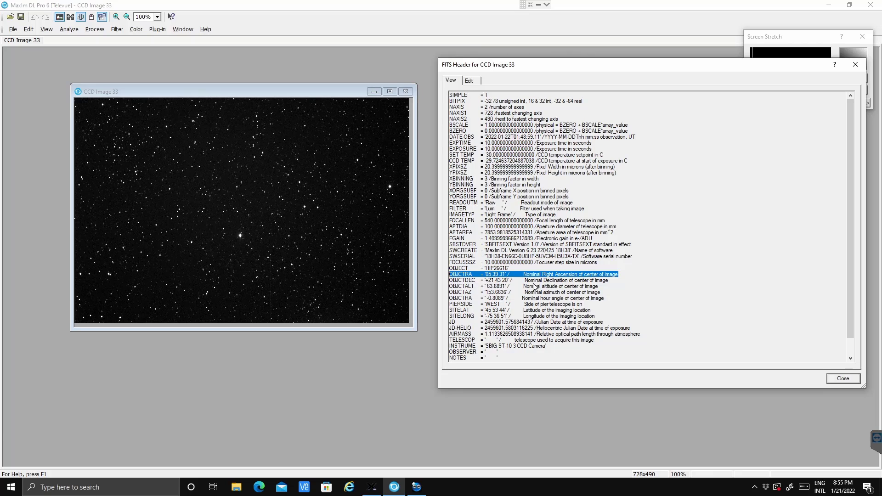
{"action": "left_click_drag", "start_coordinate": [619, 282], "coordinate": [527, 282]}
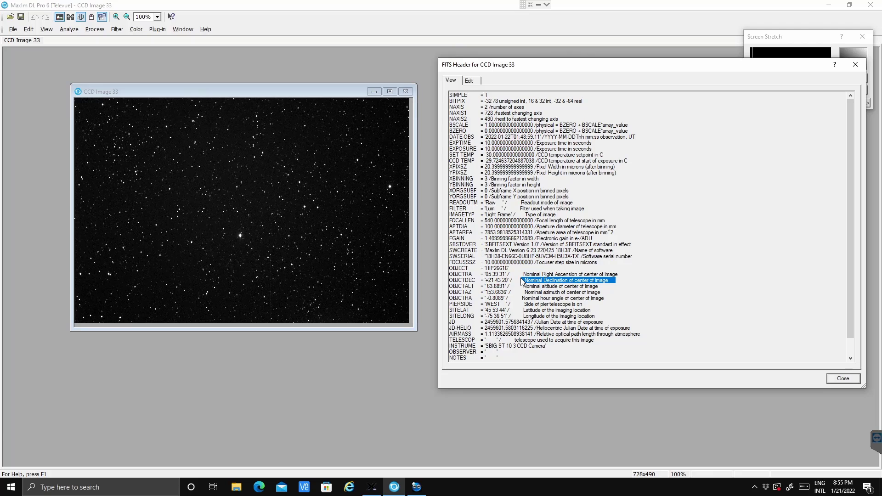
{"action": "left_click_drag", "start_coordinate": [522, 281], "coordinate": [451, 284]}
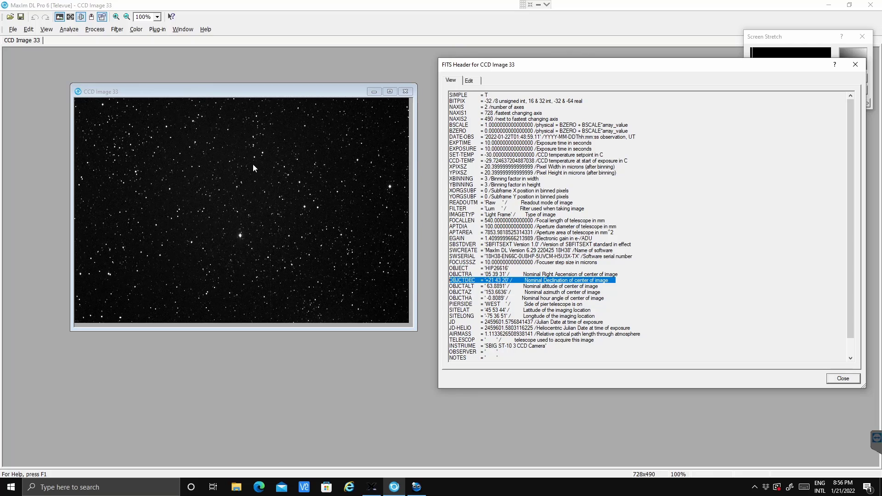
- Open PinPoint Astrometry for CCD Image 33 and move the FITS header window clear of its dialog
{"action": "left_click", "coordinate": [70, 29]}
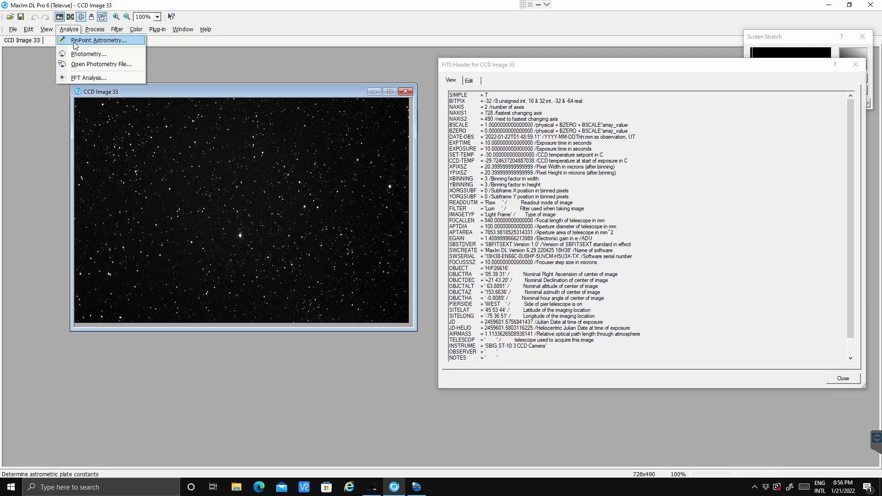
{"action": "left_click", "coordinate": [93, 41]}
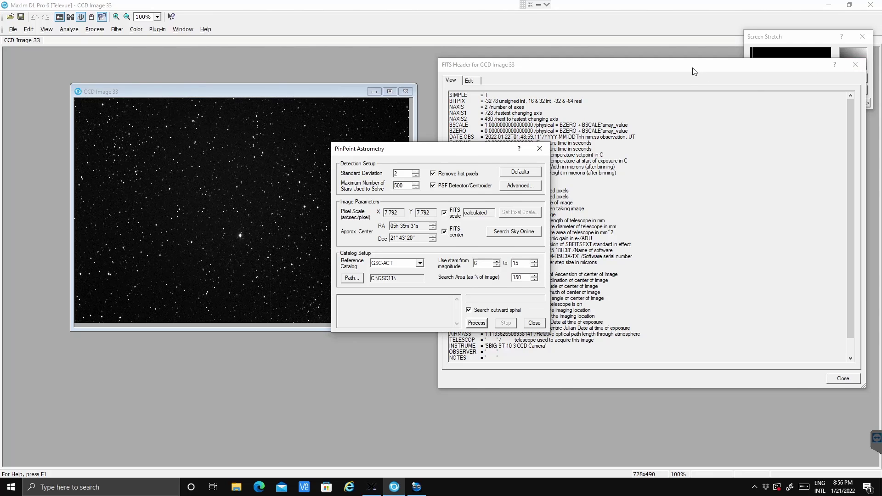
{"action": "left_click_drag", "start_coordinate": [693, 72], "coordinate": [856, 84]}
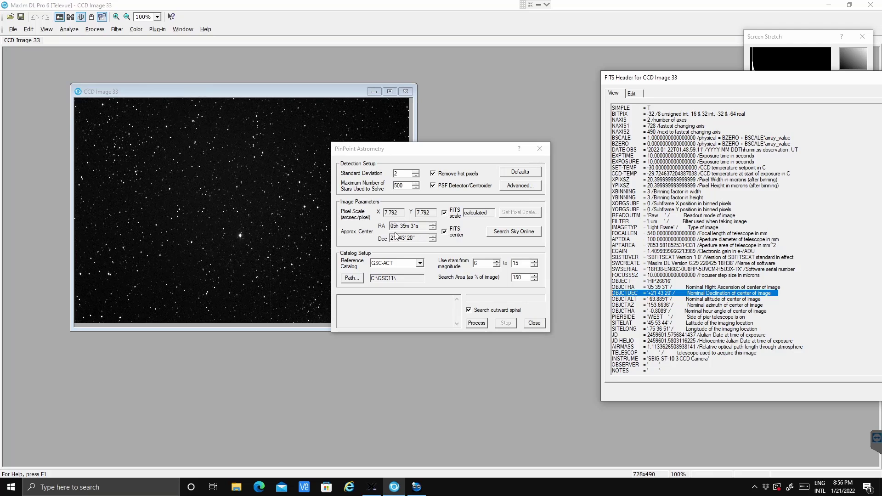
- Compare the FITS header's OBJCTRA entry and remaining fields with the approximate center and pixel scale in PinPoint Astrometry
{"action": "left_click", "coordinate": [652, 287]}
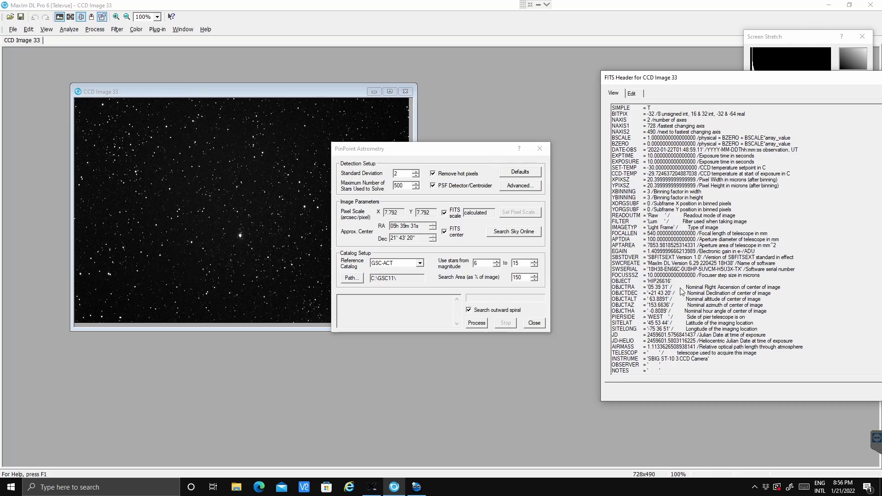
{"action": "left_click_drag", "start_coordinate": [675, 288], "coordinate": [612, 291]}
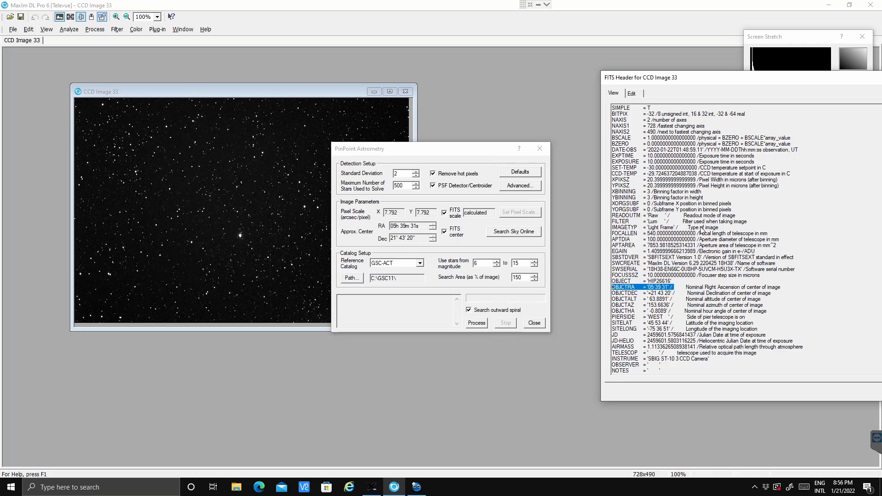
{"action": "scroll", "coordinate": [701, 231], "scroll_direction": "down", "scroll_amount": 1}
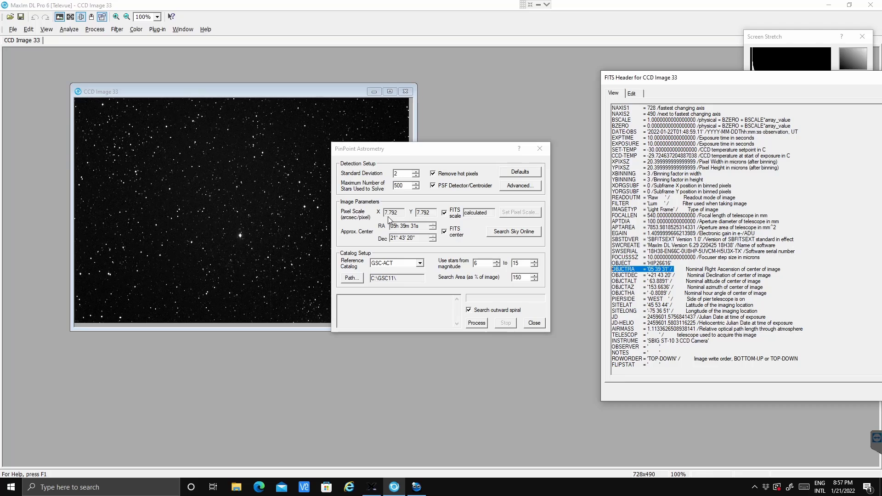
- Turn off the FITS pixel scale and open the Pixel Scale Editor, moving it clear of the image parameters
{"action": "left_click", "coordinate": [445, 214]}
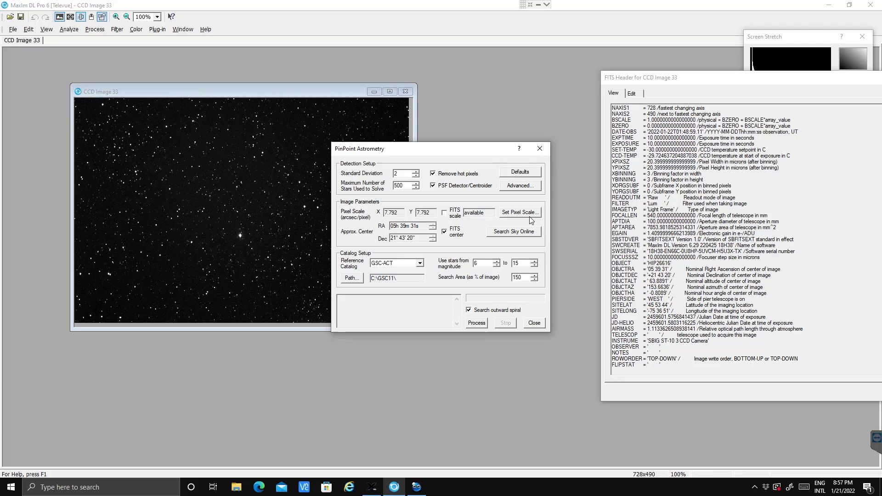
{"action": "left_click", "coordinate": [444, 213]}
{"action": "left_click", "coordinate": [444, 213]}
{"action": "left_click", "coordinate": [507, 214]}
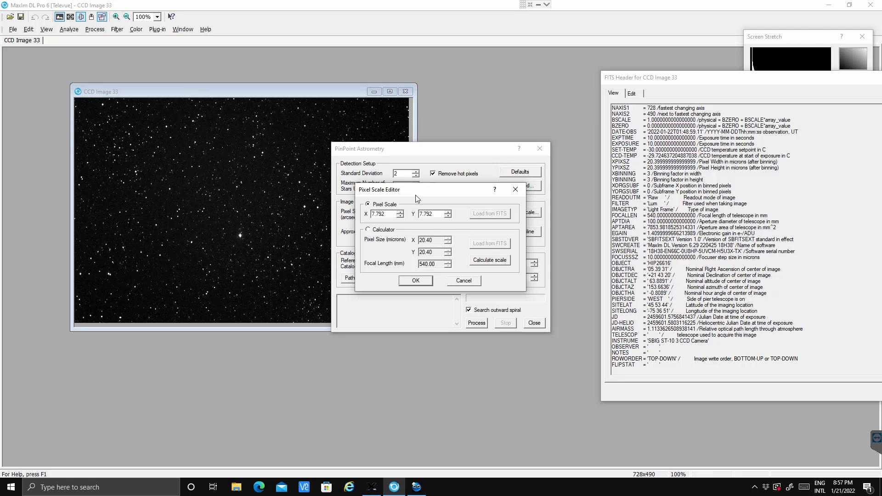
{"action": "left_click_drag", "start_coordinate": [416, 195], "coordinate": [583, 212]}
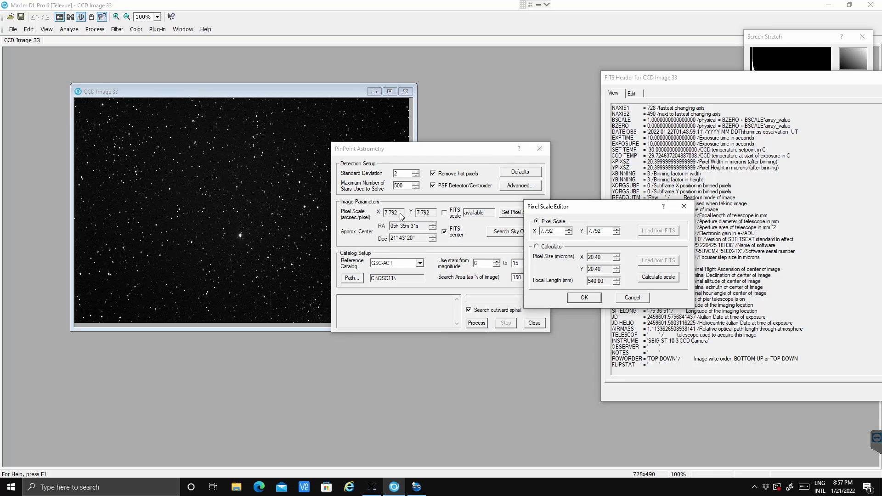
- Calculate the pixel scale from a 6.8 micron pixel size, and recalculate it with X and Y pixel sizes of 20.4 microns
{"action": "left_click", "coordinate": [536, 247]}
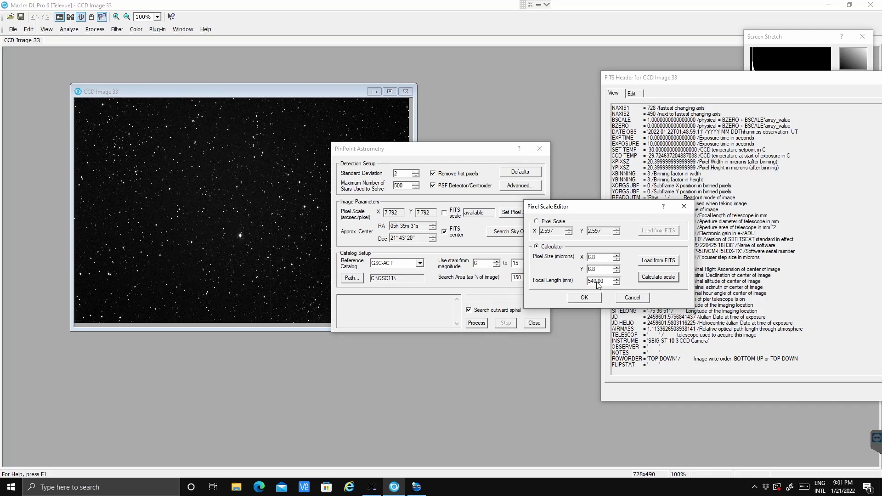
{"action": "left_click", "coordinate": [648, 278]}
{"action": "double_click", "coordinate": [599, 259]}
{"action": "type", "text": "20.4"}
{"action": "key", "text": "Tab"}
{"action": "type", "text": "20.4"}
{"action": "left_click", "coordinate": [659, 277]}
- Load the calculator's pixel size and focal length from the FITS header, accept them, and switch the FITS scale back on
{"action": "left_click", "coordinate": [663, 264]}
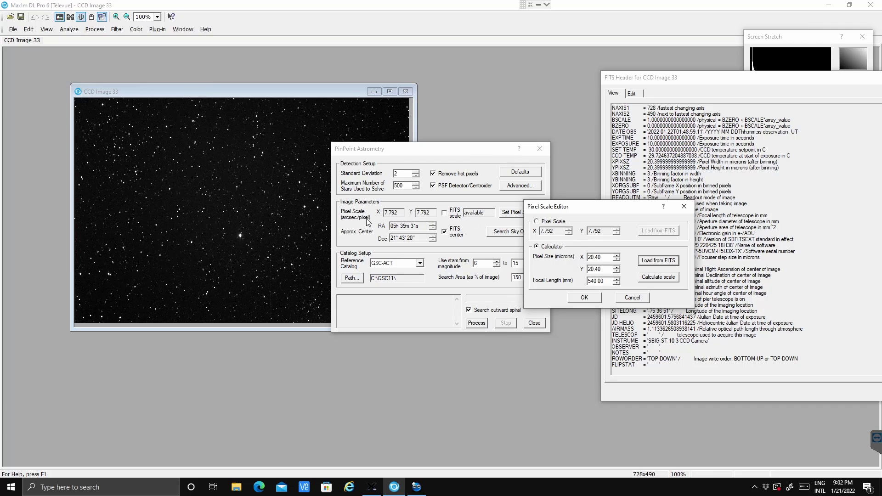
{"action": "left_click", "coordinate": [590, 301]}
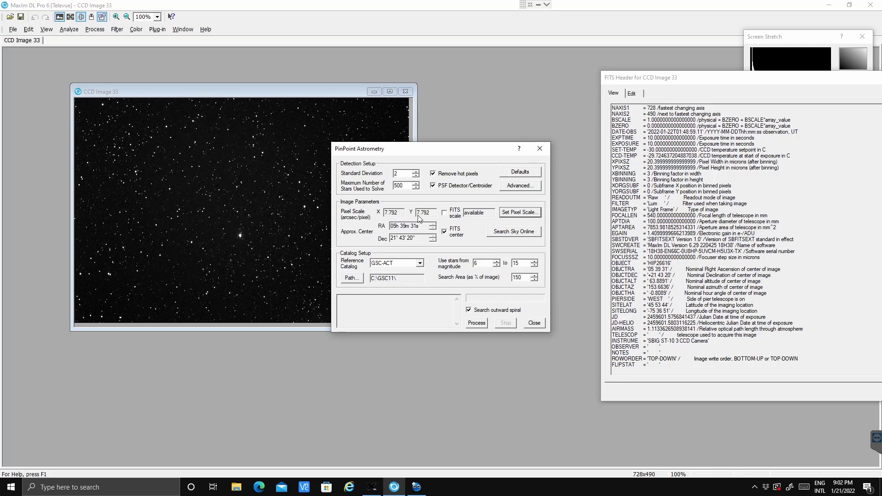
{"action": "left_click", "coordinate": [444, 213]}
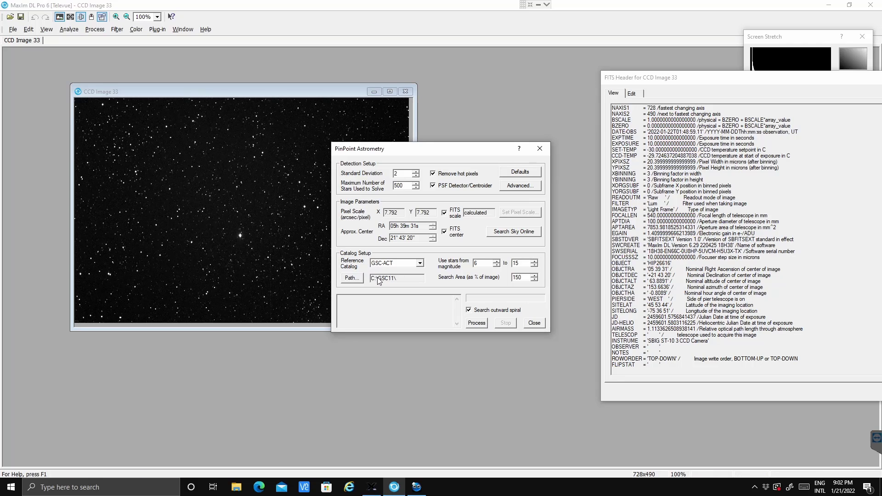
- Select UCAC4 as the reference catalog and reset all detection parameters to PinPoint's defaults
{"action": "left_click", "coordinate": [420, 264]}
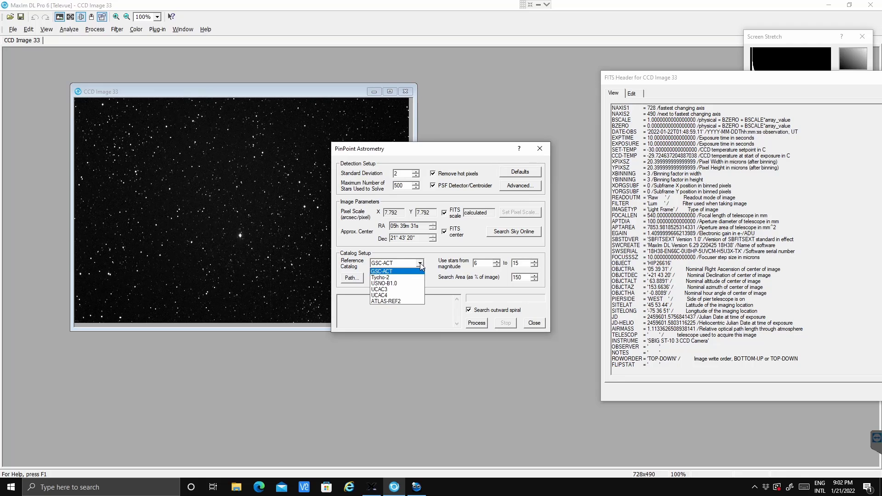
{"action": "left_click", "coordinate": [381, 296]}
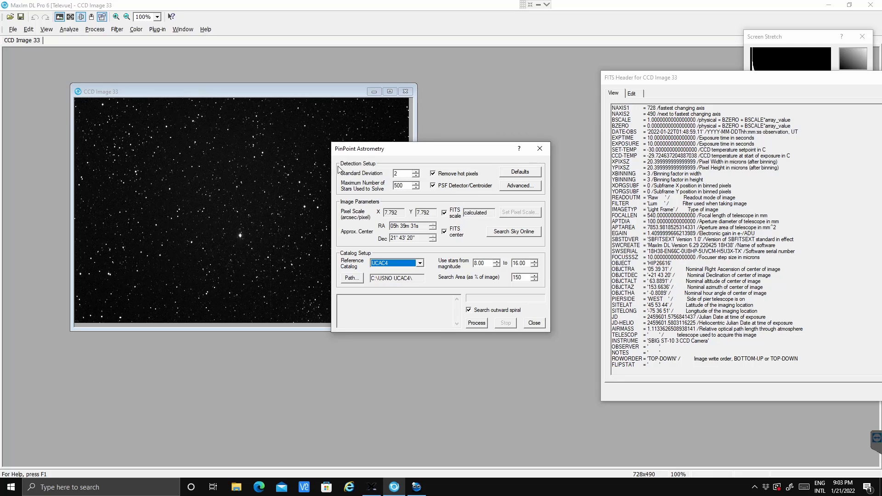
{"action": "left_click", "coordinate": [520, 174]}
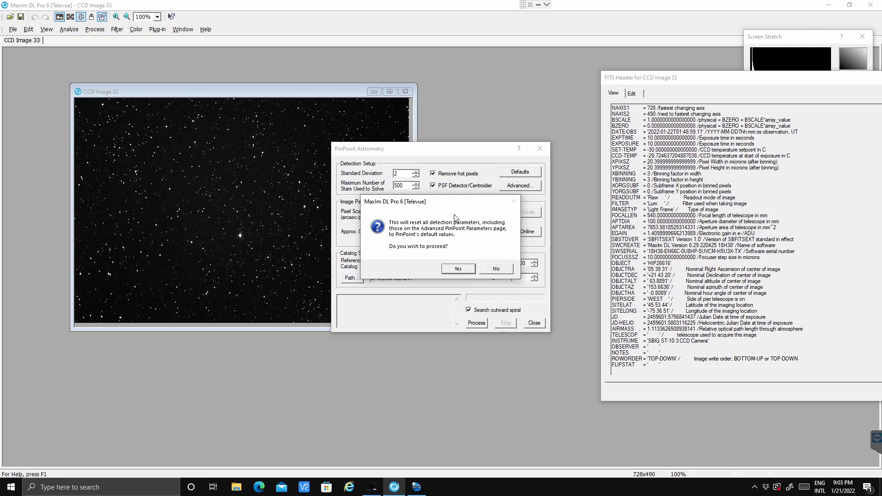
{"action": "left_click", "coordinate": [458, 269]}
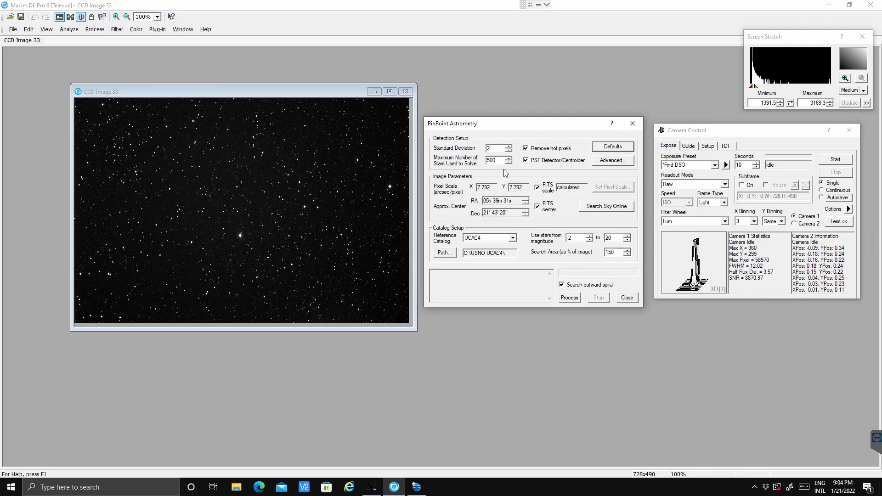
- Plate solve CCD Image 33 using UCAC4 stars from magnitude 8 to 16, and close PinPoint Astrometry
{"action": "left_click", "coordinate": [569, 298]}
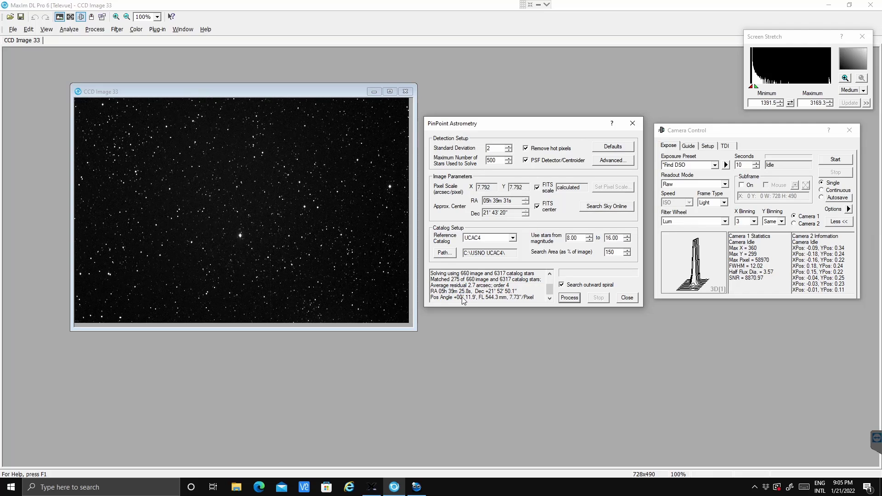
{"action": "left_click", "coordinate": [627, 298]}
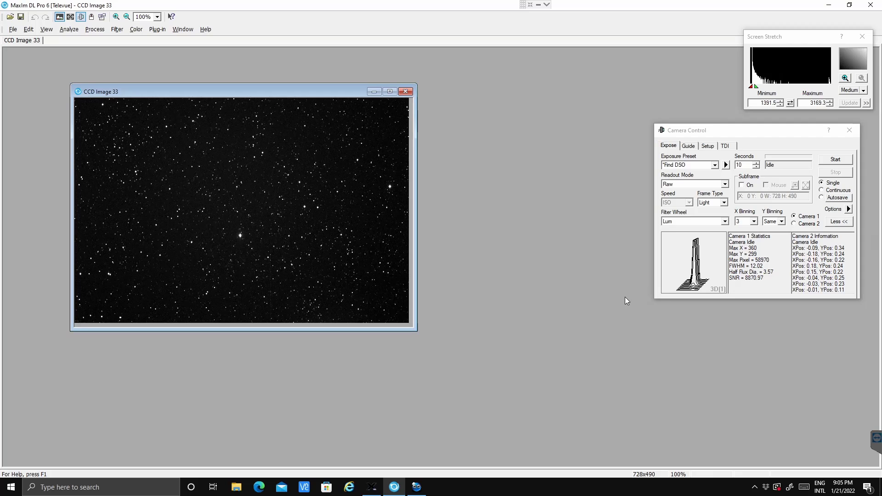
- Show the crosshairs on CCD Image 33
{"action": "right_click", "coordinate": [229, 211]}
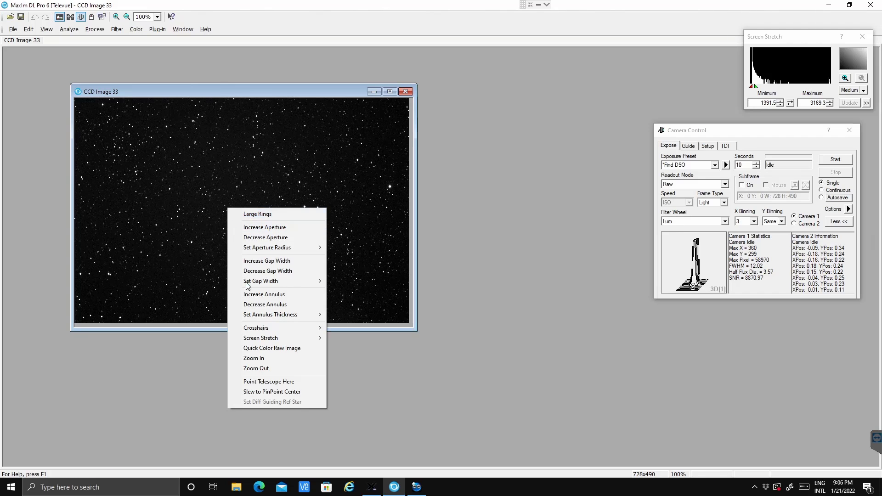
{"action": "mouse_move", "coordinate": [253, 331]}
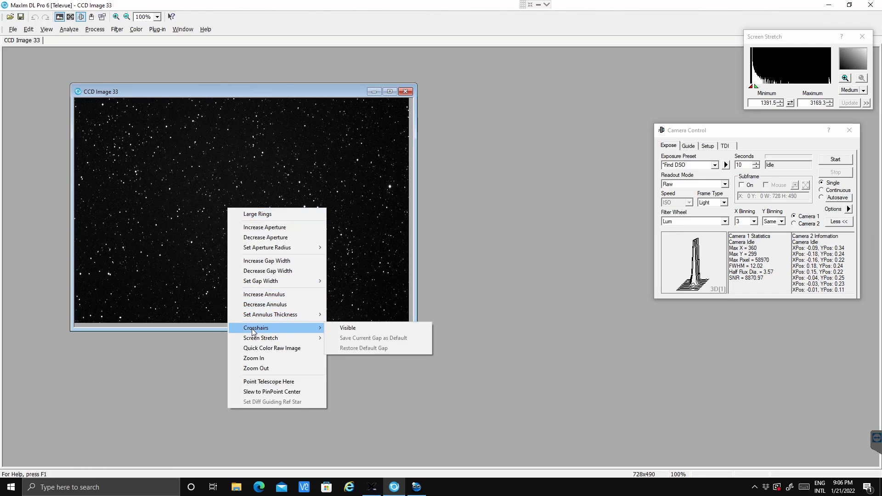
{"action": "left_click", "coordinate": [353, 332]}
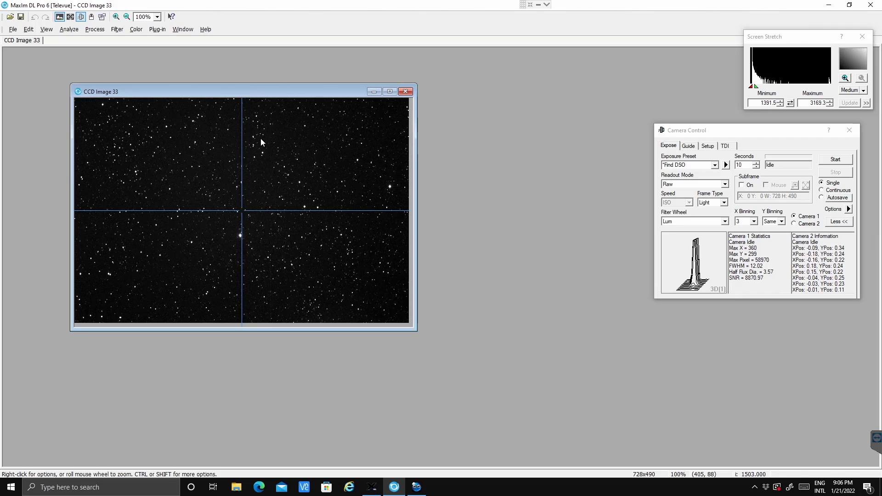
- Open the Observatory window, move it fully into view, and search the Deep Space catalog for object ID m1
{"action": "left_click", "coordinate": [90, 17]}
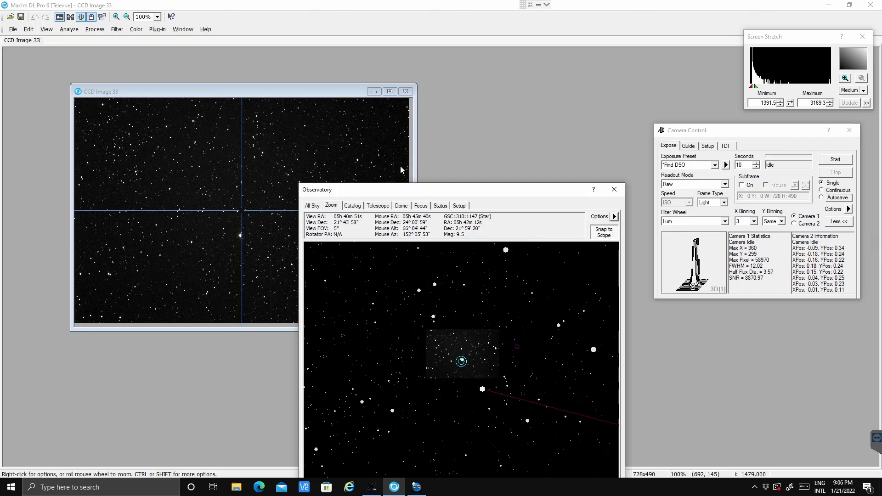
{"action": "left_click_drag", "start_coordinate": [423, 194], "coordinate": [479, 153]}
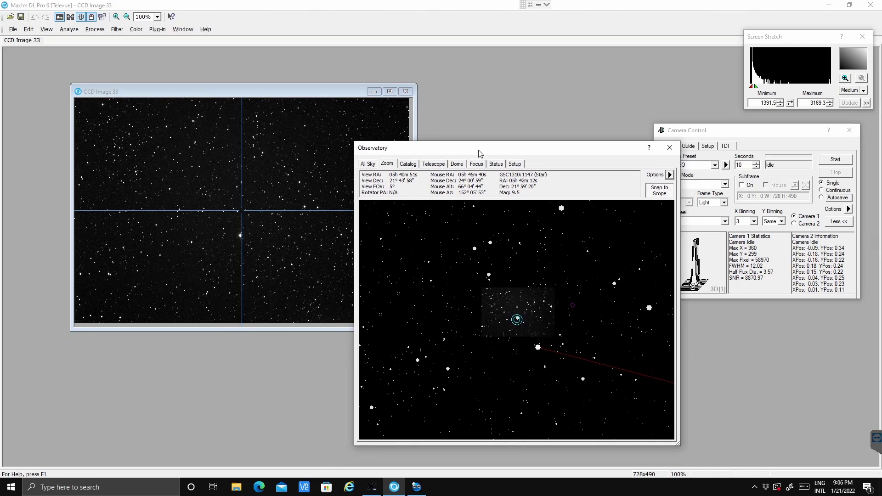
{"action": "left_click", "coordinate": [408, 164]}
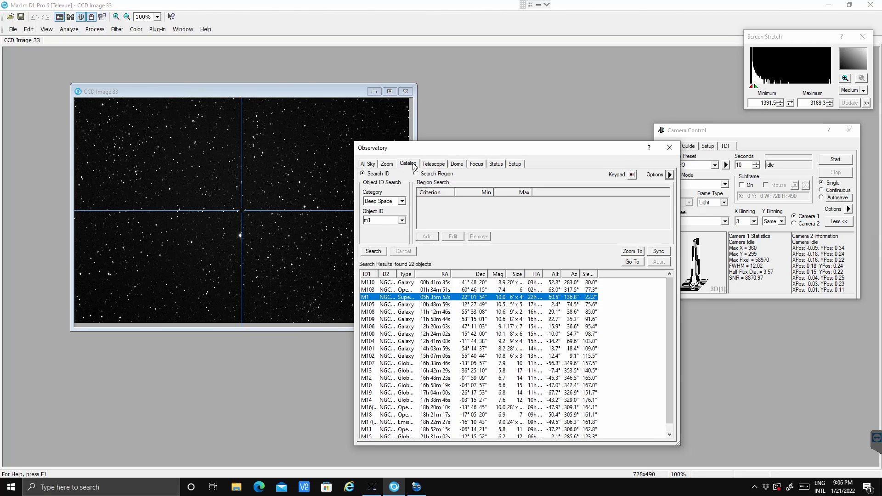
{"action": "left_click", "coordinate": [373, 221]}
{"action": "key", "text": "BackSpace"}
{"action": "left_click", "coordinate": [376, 252]}
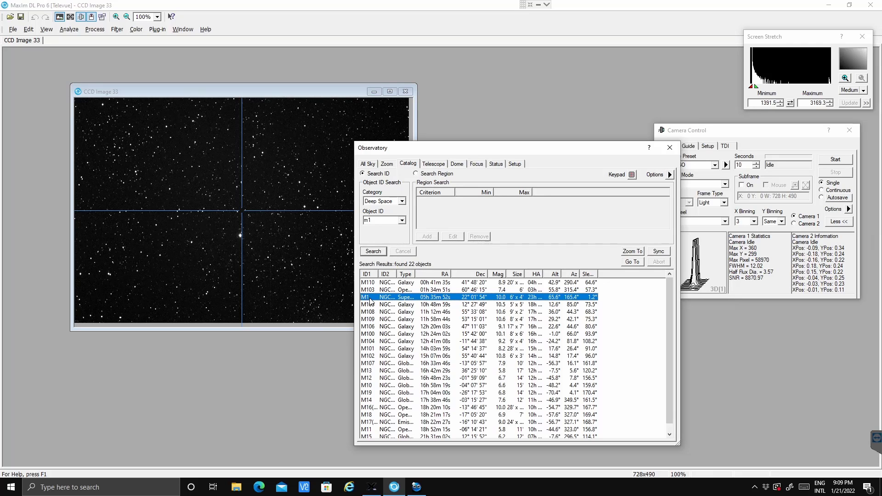
- Slew the telescope to M1 and center the zoomed sky chart on the scope's position
{"action": "left_click", "coordinate": [633, 263]}
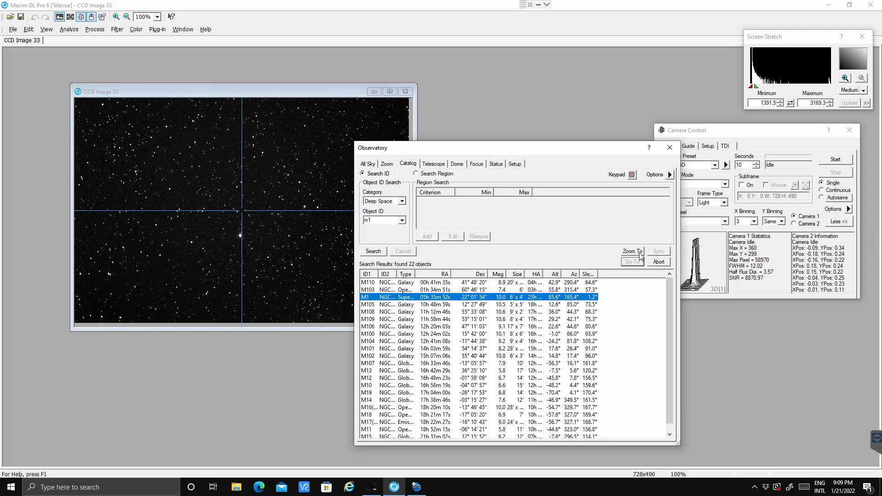
{"action": "left_click", "coordinate": [640, 252]}
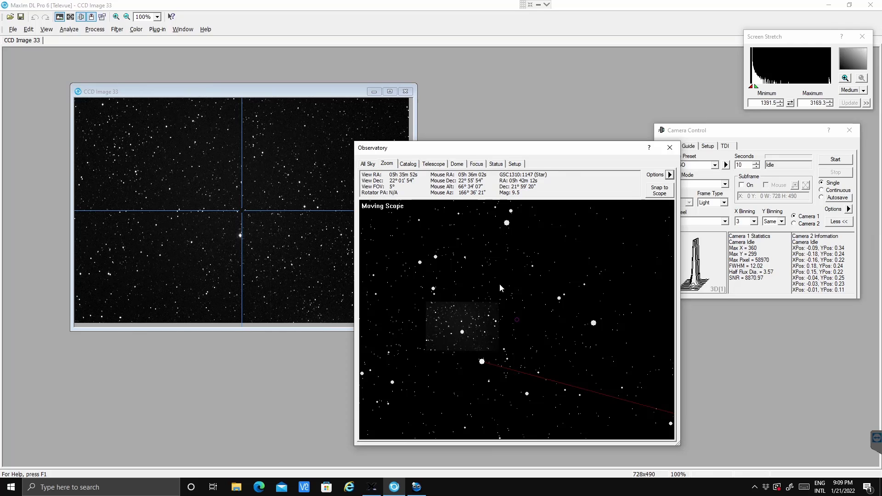
{"action": "left_click", "coordinate": [662, 192]}
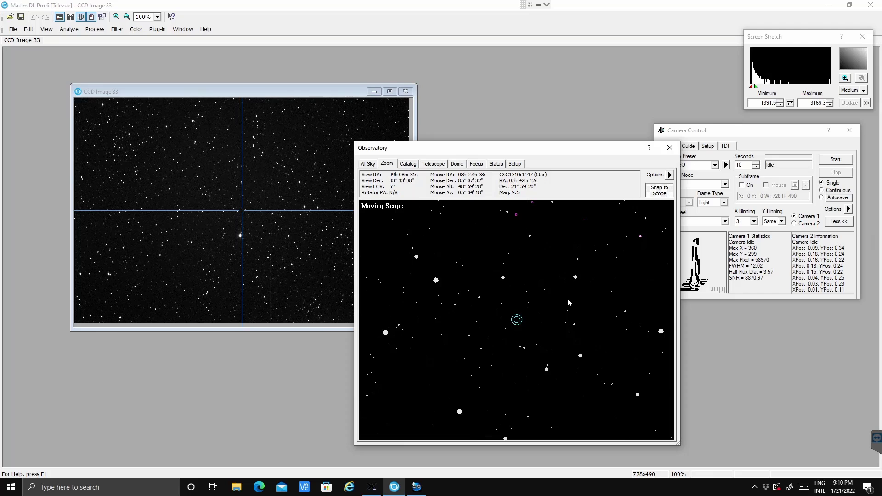
{"action": "left_click", "coordinate": [656, 193]}
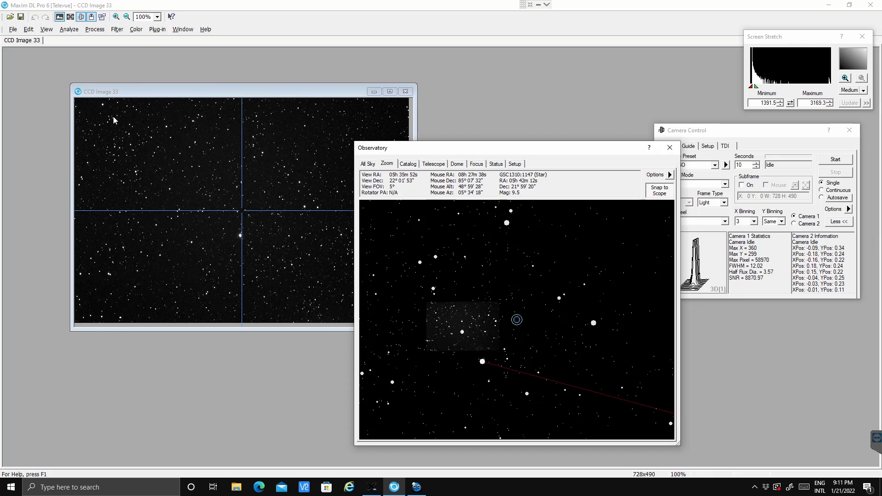
- Move CCD Image 33 clear of the Observatory window and overlay the solved image on the sky chart
{"action": "left_click_drag", "start_coordinate": [165, 96], "coordinate": [116, 100]}
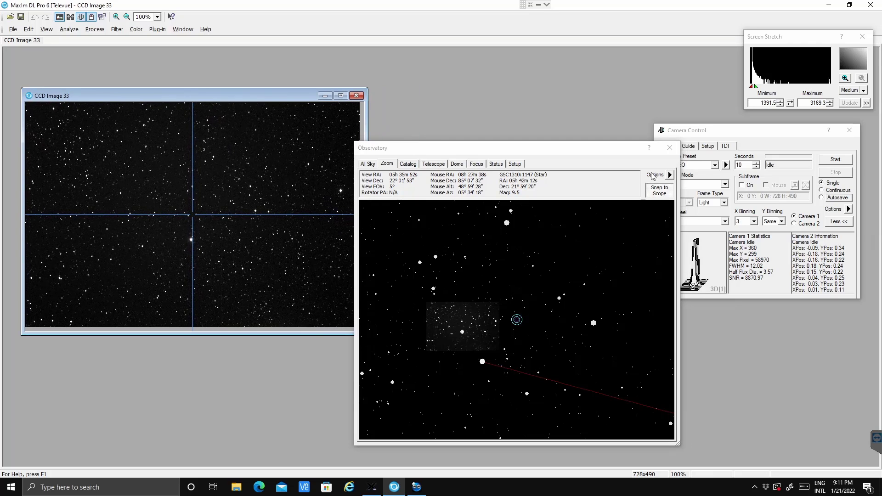
{"action": "left_click", "coordinate": [670, 175]}
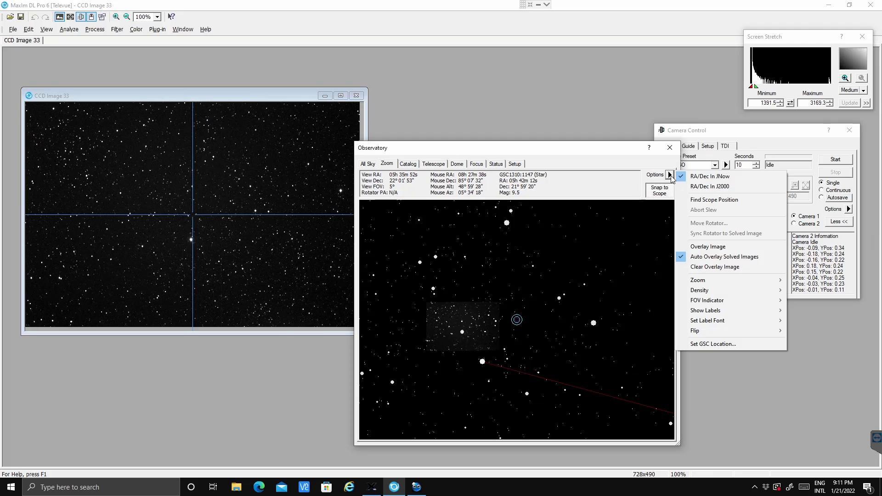
{"action": "left_click", "coordinate": [700, 248]}
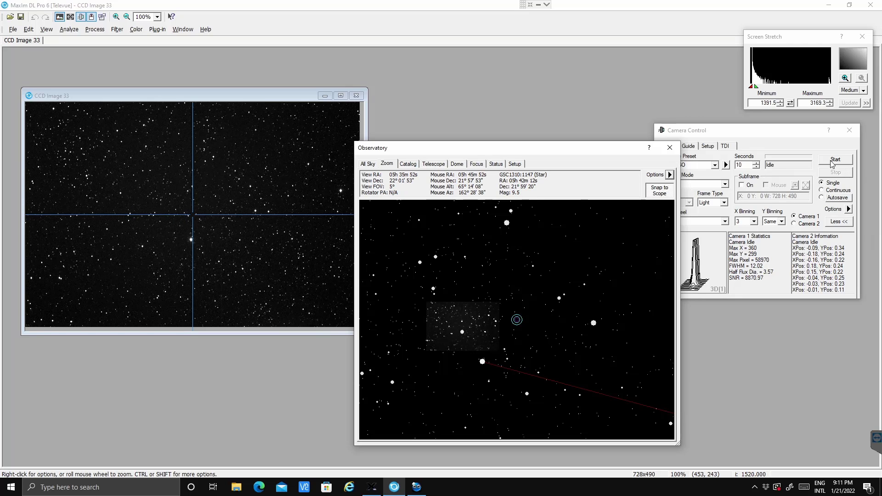
- Take a 10-second Find DSO exposure through the Lum filter and move the image window further from the sky chart
{"action": "left_click", "coordinate": [721, 131]}
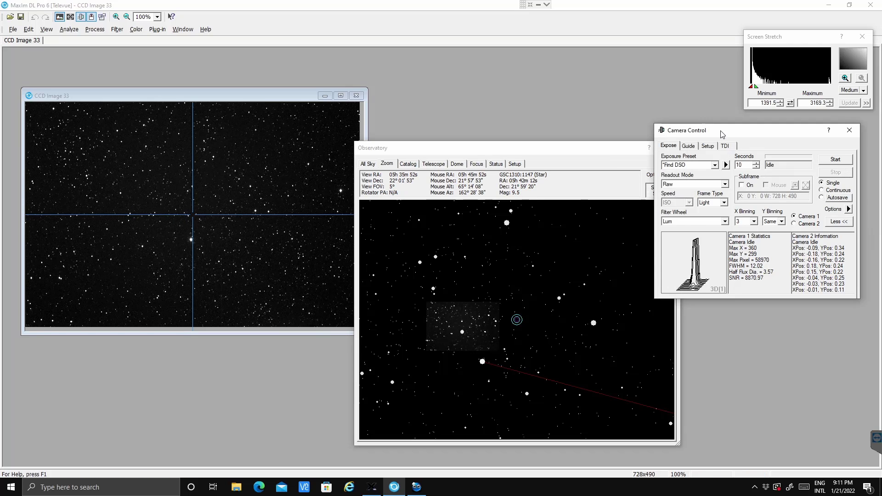
{"action": "left_click", "coordinate": [843, 159]}
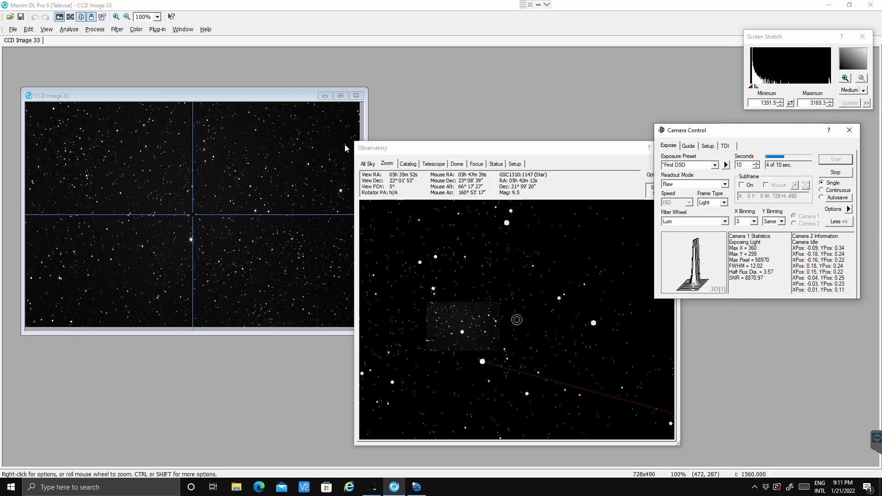
{"action": "left_click_drag", "start_coordinate": [280, 101], "coordinate": [261, 102]}
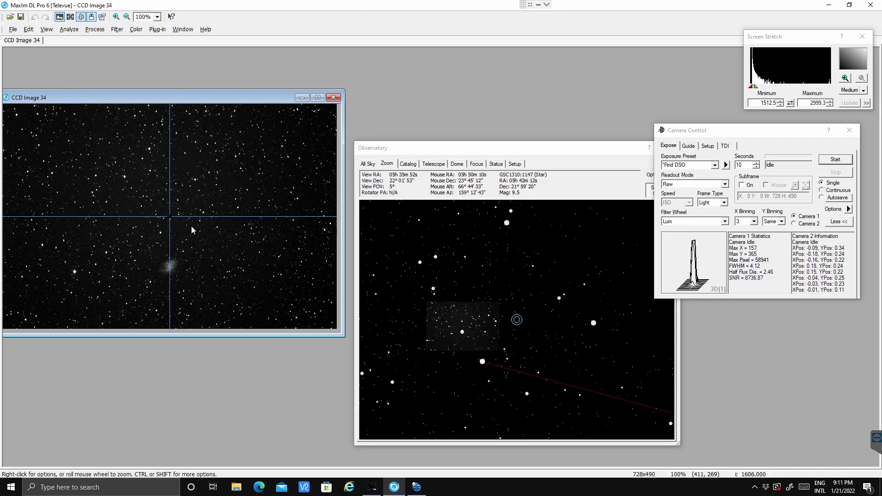
- Plate solve CCD Image 34 with PinPoint Astrometry using the UCAC4 catalog, and close the dialog
{"action": "left_click", "coordinate": [75, 31]}
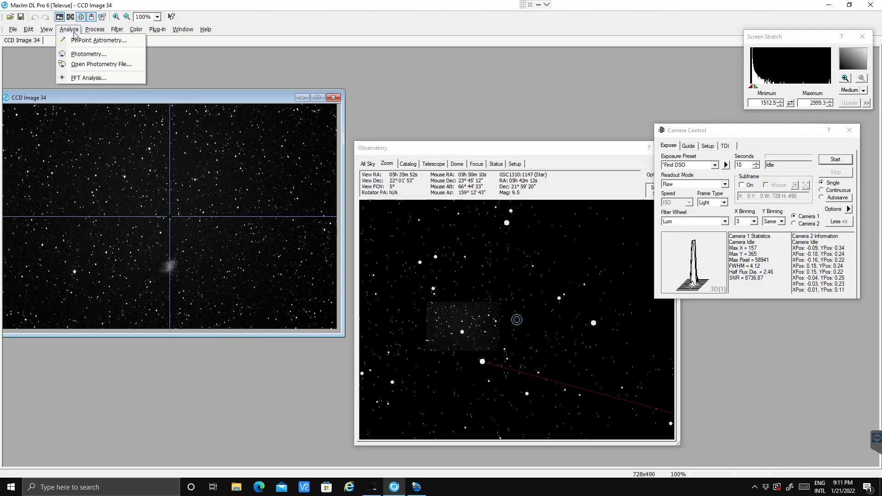
{"action": "left_click", "coordinate": [100, 39]}
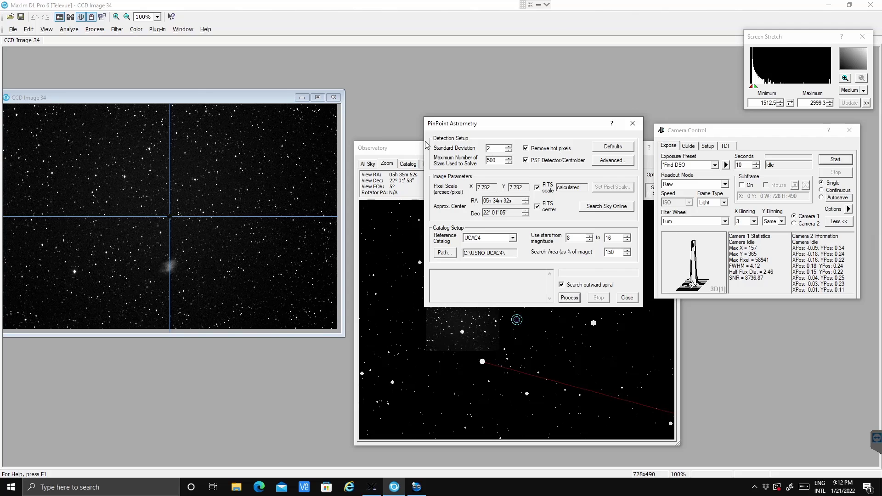
{"action": "left_click", "coordinate": [568, 298]}
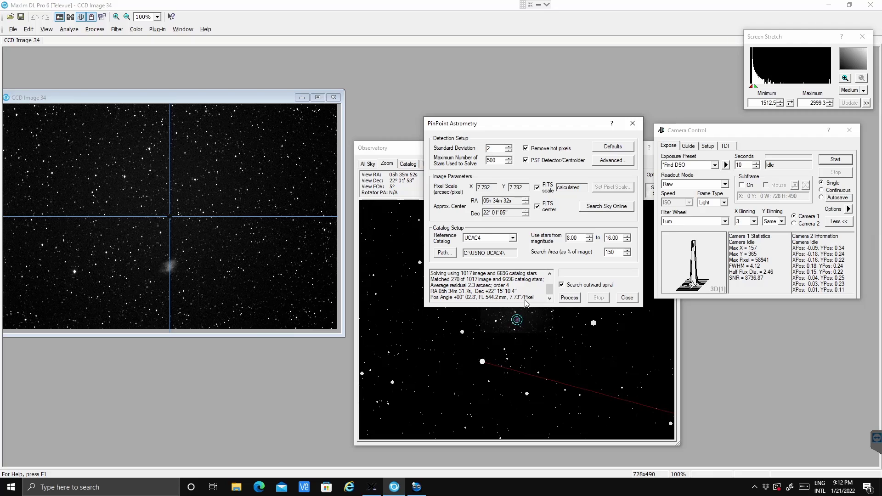
{"action": "left_click", "coordinate": [630, 298]}
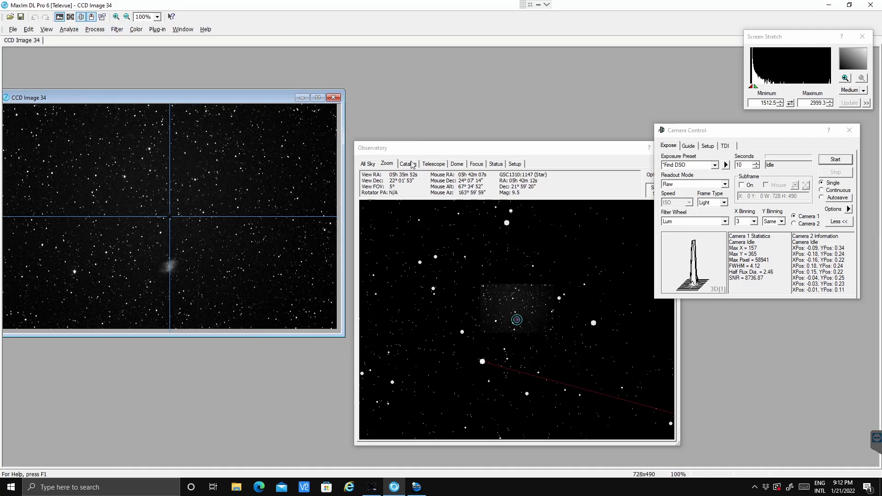
- Synchronize the telescope with the solved J2000 position of CCD Image 34
{"action": "left_click", "coordinate": [434, 164]}
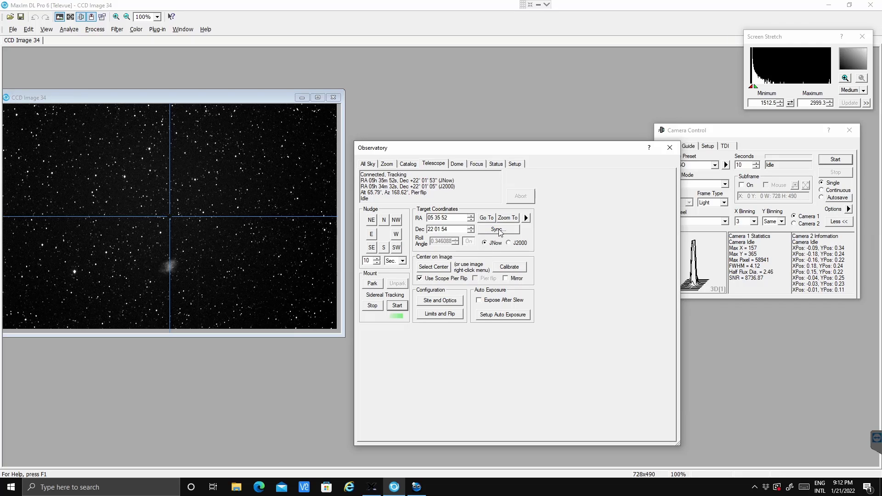
{"action": "left_click", "coordinate": [499, 230]}
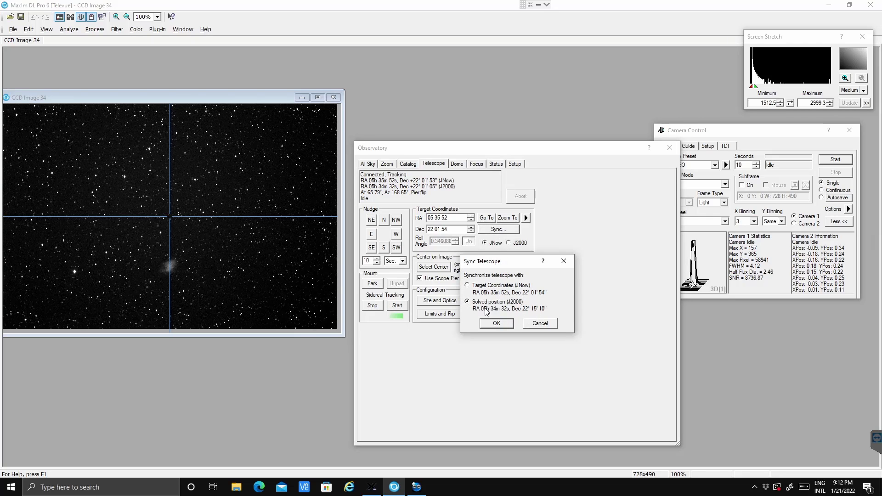
{"action": "left_click", "coordinate": [504, 325]}
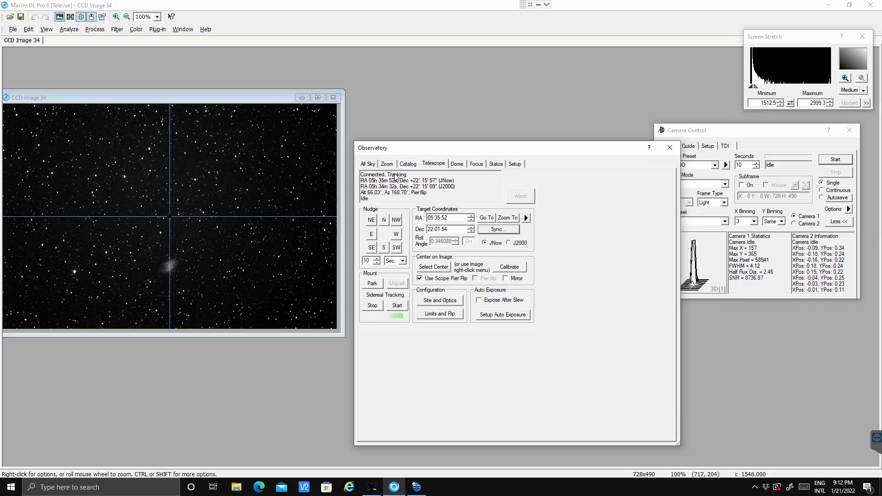
- Slew the telescope to M1 again and take a 10-second Find DSO exposure through the Lum filter
{"action": "left_click", "coordinate": [407, 166]}
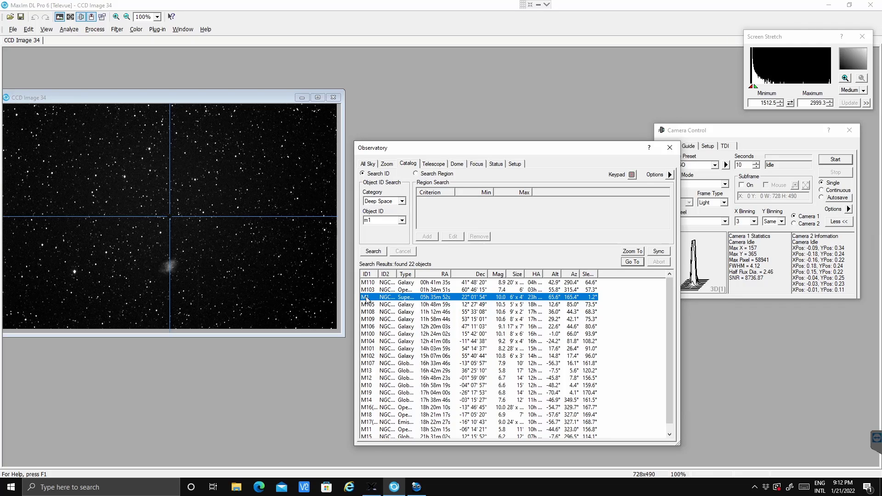
{"action": "left_click", "coordinate": [625, 262]}
{"action": "left_click", "coordinate": [832, 162]}
{"action": "left_click", "coordinate": [832, 160]}
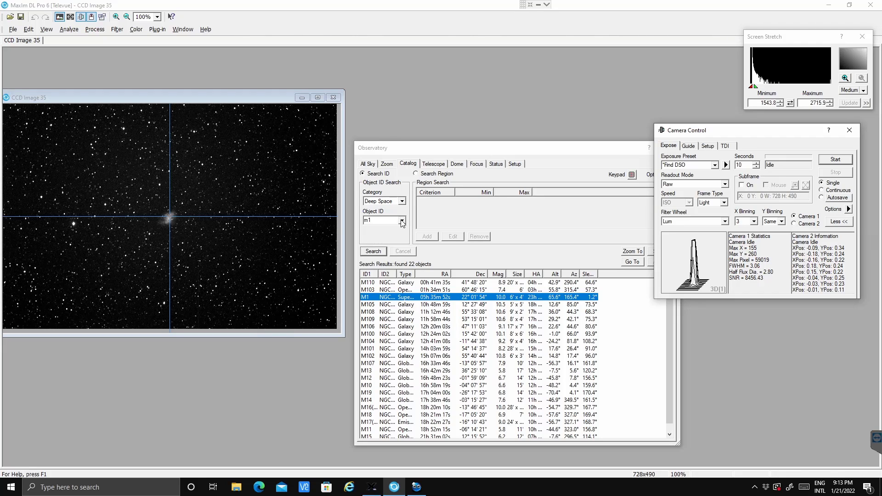
- Find M78 in the Deep Space catalog and slew the telescope to it, checking its position on the zoomed sky chart
{"action": "left_click", "coordinate": [370, 223]}
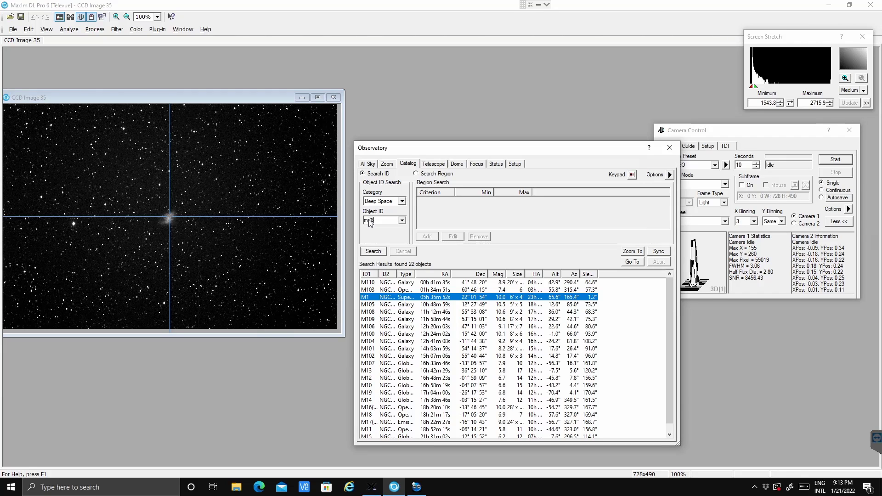
{"action": "left_click", "coordinate": [373, 253]}
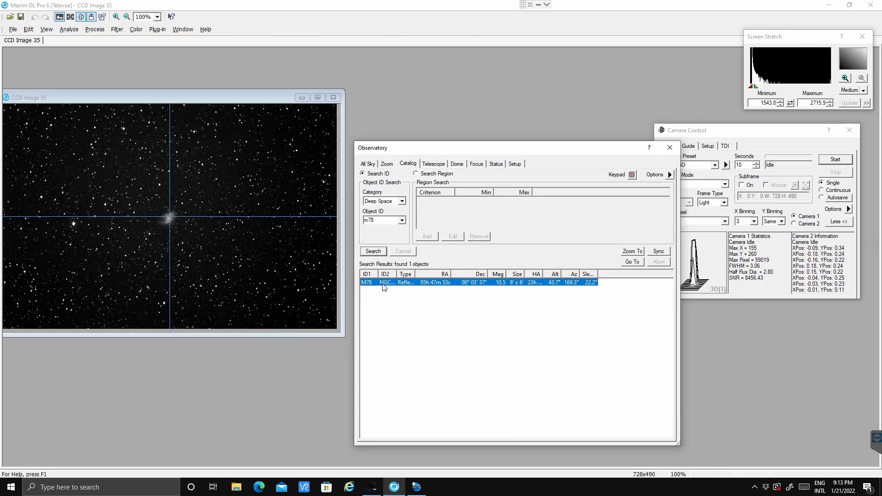
{"action": "left_click", "coordinate": [636, 262]}
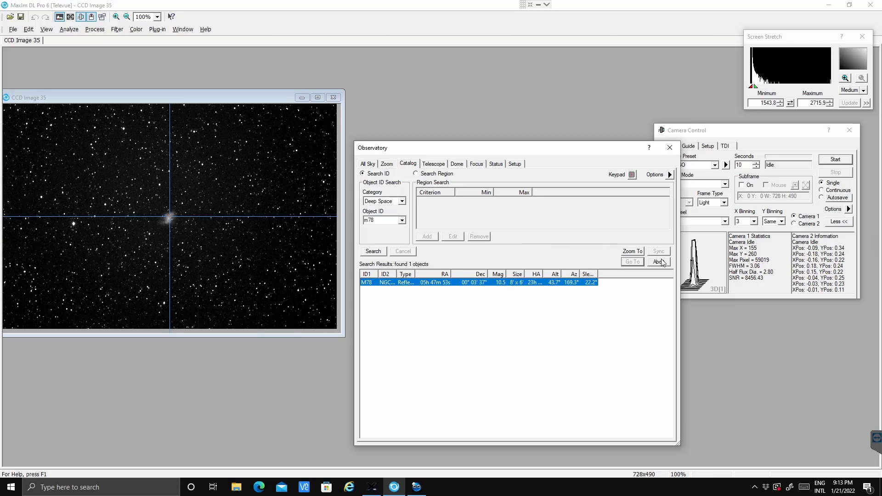
{"action": "left_click", "coordinate": [387, 164]}
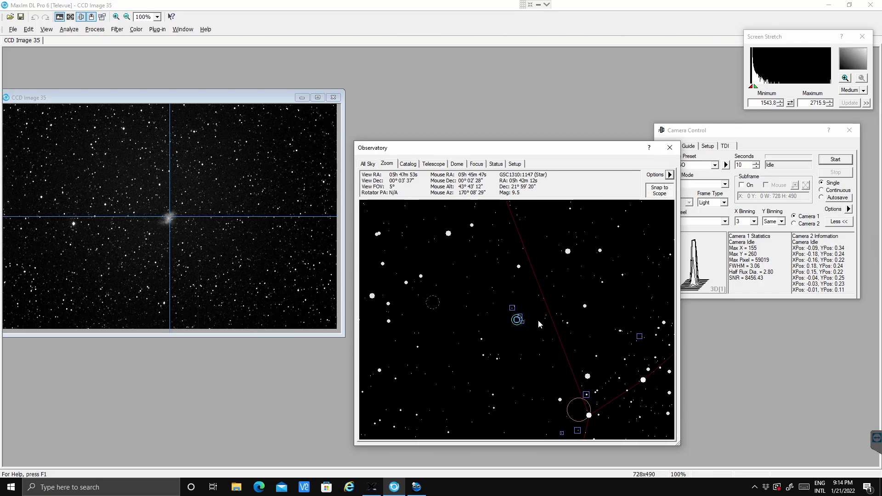
- Take a 10-second Find DSO exposure of M78 and plate solve it with PinPoint Astrometry using the UCAC4 catalog
{"action": "left_click", "coordinate": [831, 160]}
{"action": "left_click", "coordinate": [831, 161]}
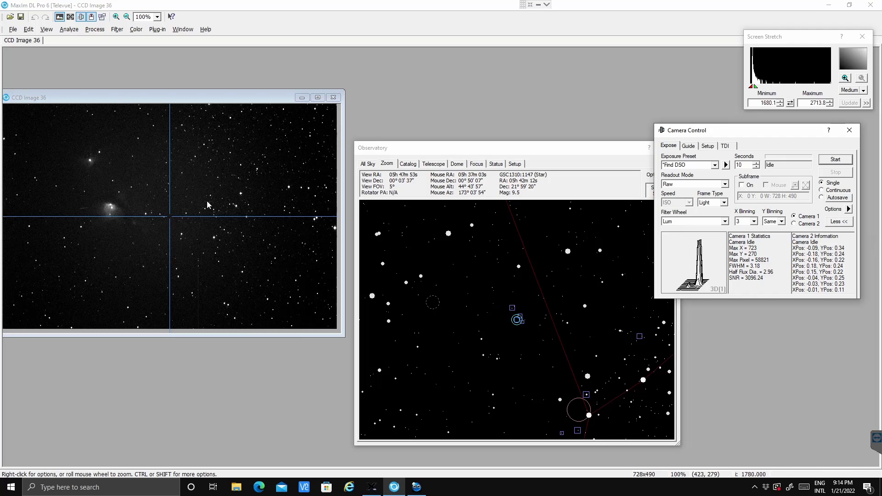
{"action": "left_click", "coordinate": [69, 29]}
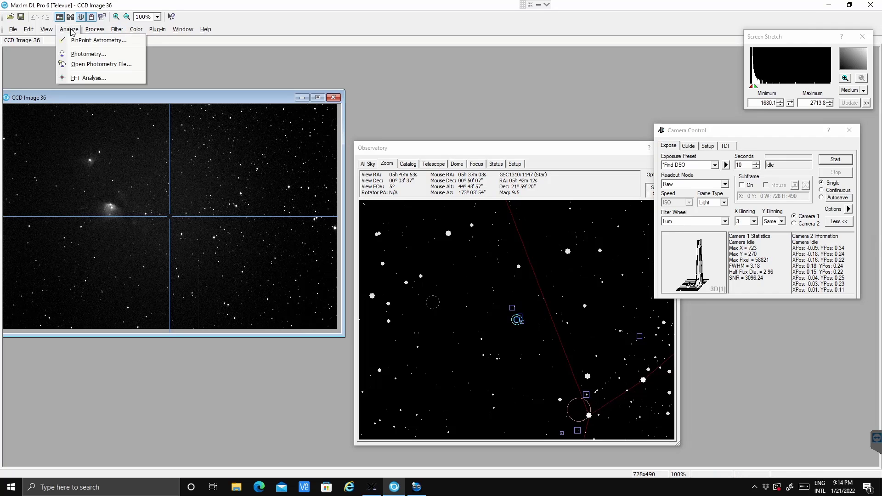
{"action": "left_click", "coordinate": [81, 40]}
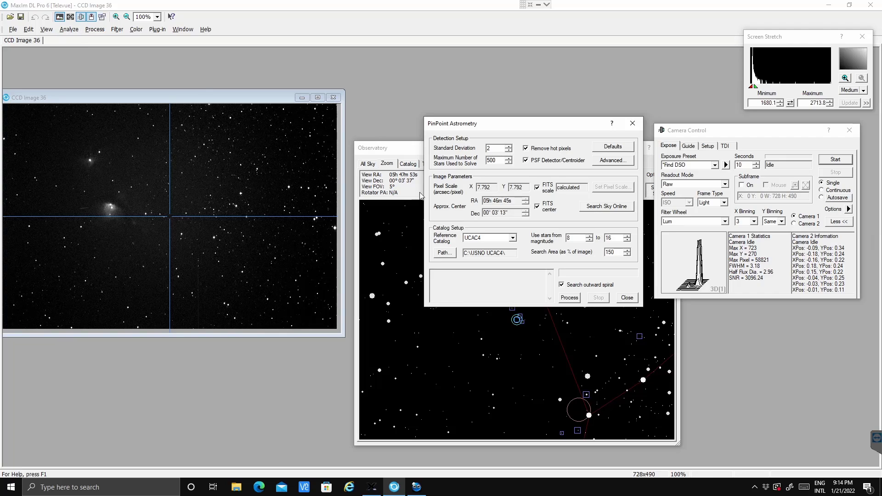
{"action": "left_click", "coordinate": [570, 298]}
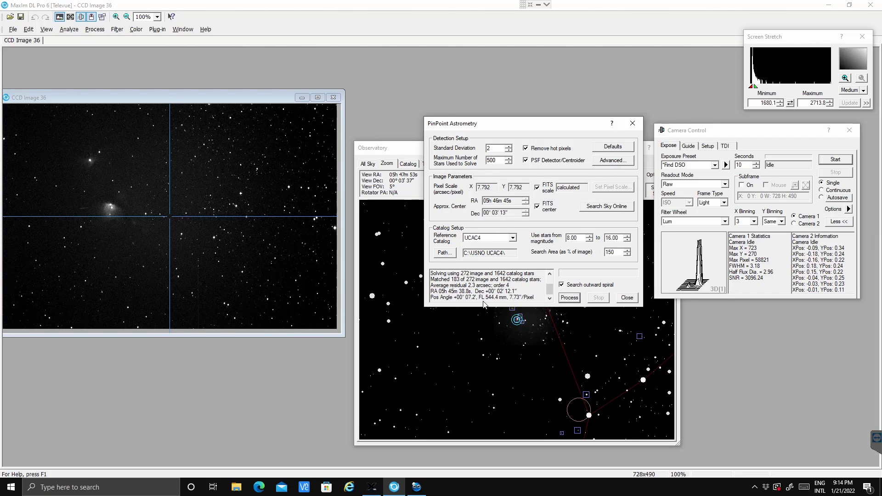
{"action": "left_click", "coordinate": [627, 297]}
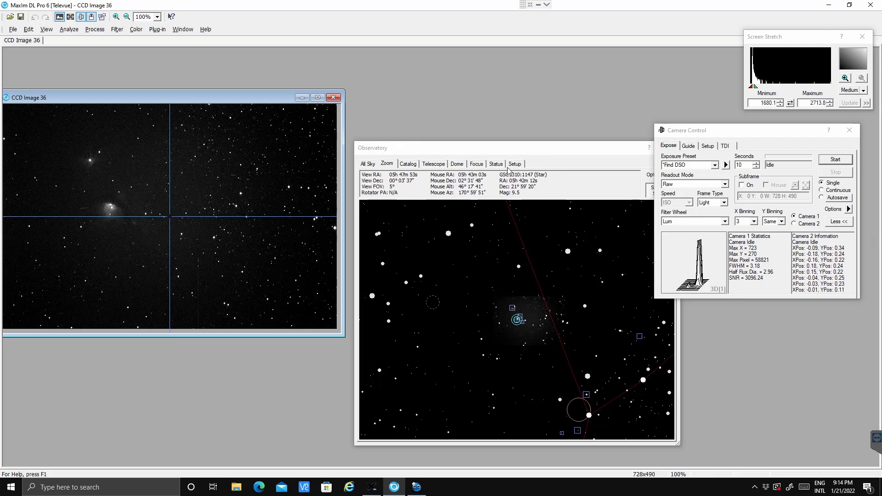
- Synchronize the telescope with the solved J2000 position of CCD Image 36
{"action": "left_click", "coordinate": [443, 165]}
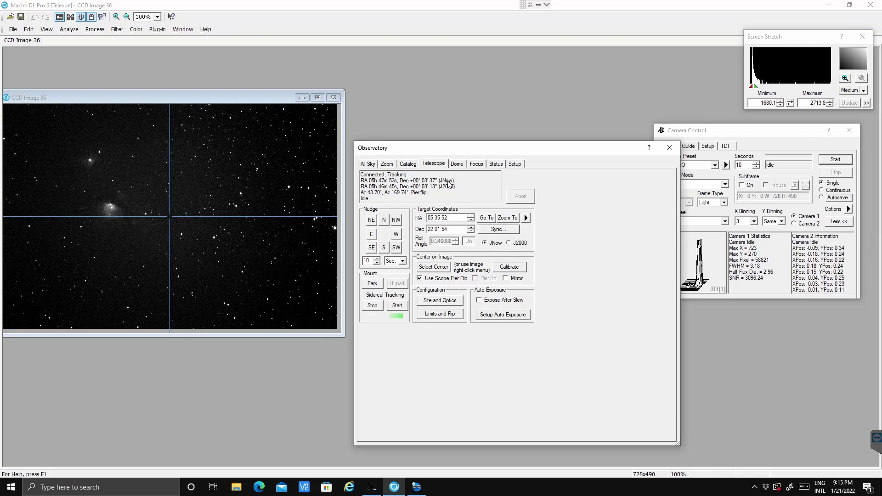
{"action": "left_click", "coordinate": [493, 230]}
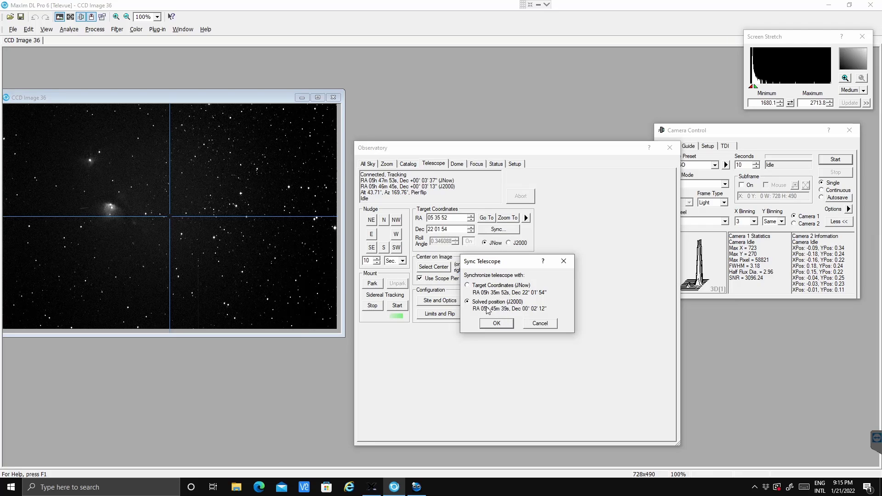
{"action": "left_click", "coordinate": [495, 325]}
- Slew the telescope to M78 again with the sky chart centered on it, and take another 10-second Find DSO exposure through the Lum filter
{"action": "left_click", "coordinate": [408, 164]}
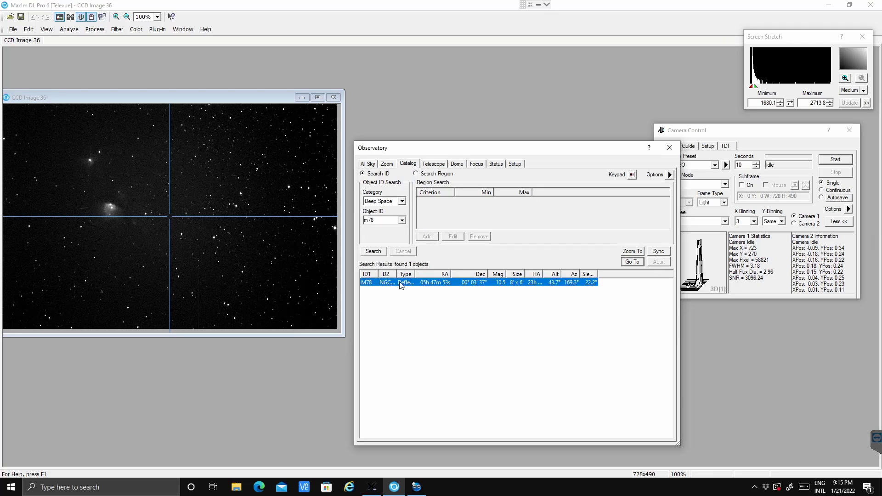
{"action": "left_click", "coordinate": [628, 264]}
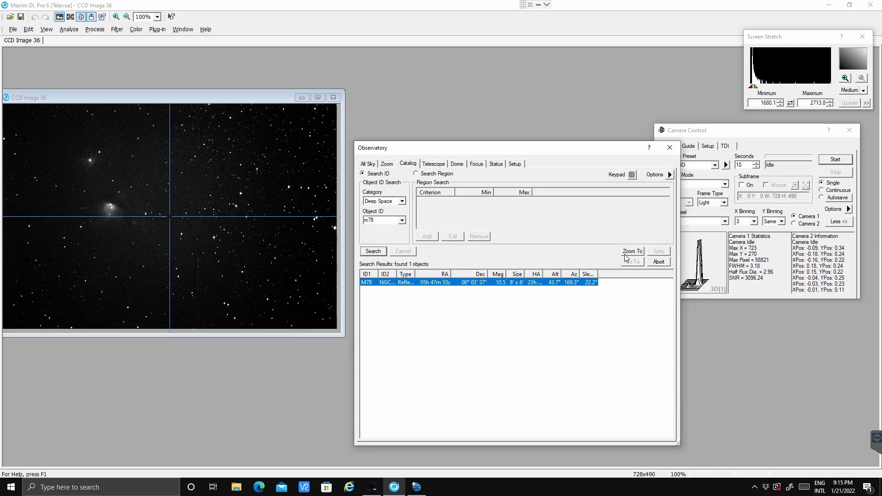
{"action": "left_click", "coordinate": [630, 252]}
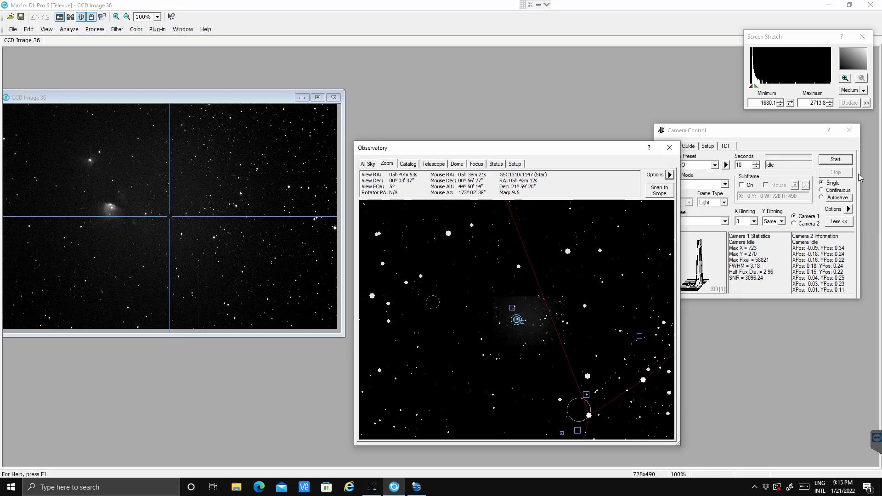
{"action": "left_click", "coordinate": [834, 160]}
{"action": "left_click", "coordinate": [834, 160]}
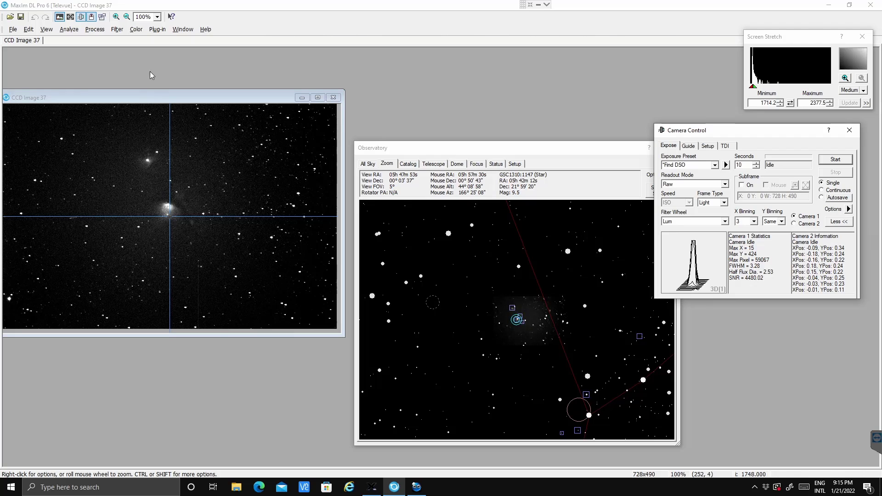
- Find the plate center of CCD Image 37 with PinPoint's online sky search, and plate solve the image accurately with the UCAC4 catalog
{"action": "left_click", "coordinate": [69, 29]}
{"action": "left_click", "coordinate": [84, 41]}
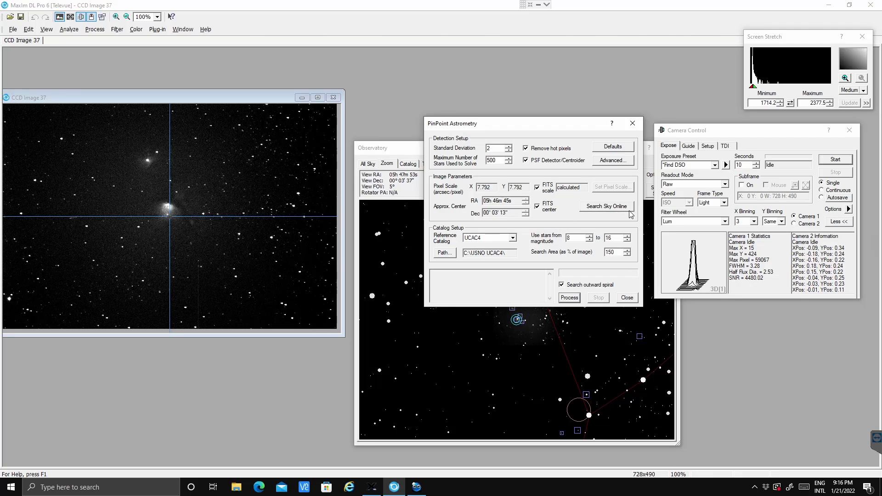
{"action": "left_click", "coordinate": [598, 208]}
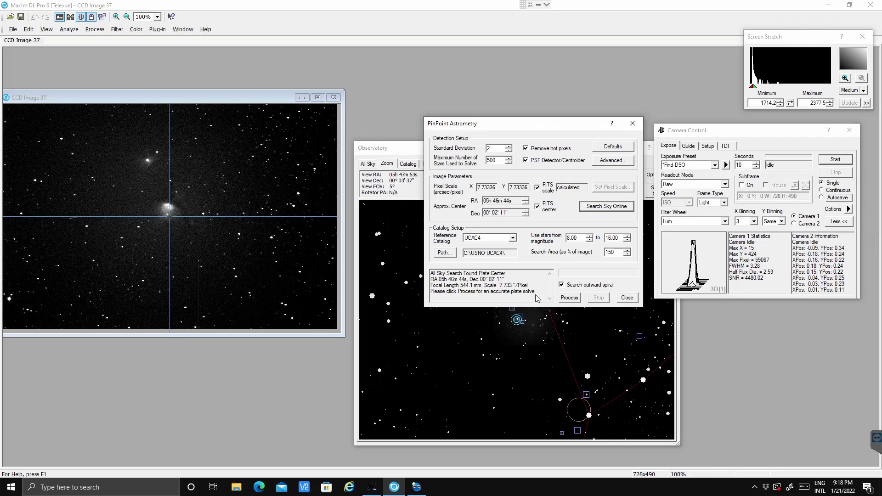
{"action": "left_click", "coordinate": [569, 298]}
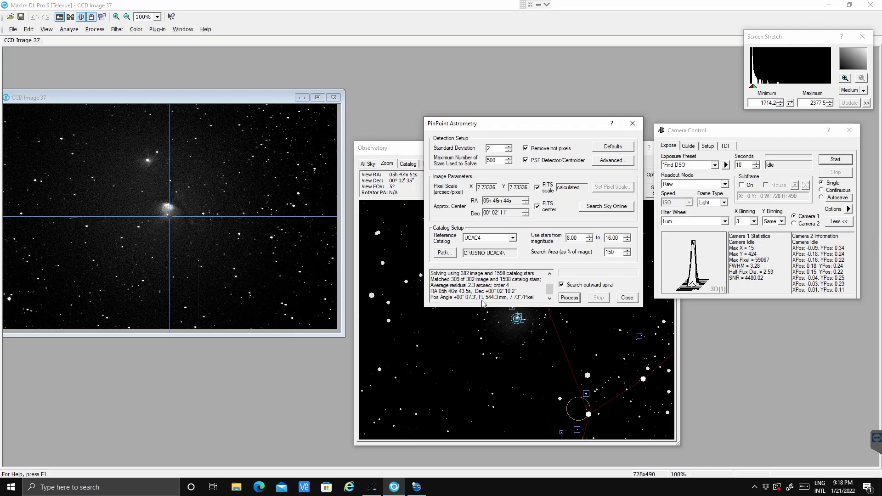
{"action": "left_click", "coordinate": [627, 298]}
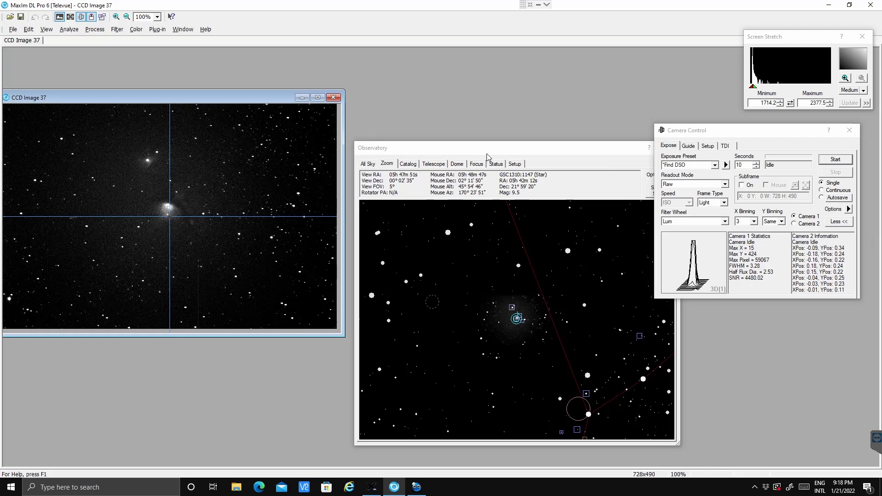
- Move the Observatory window clear of Camera Control and synchronize the telescope with the solved J2000 position of CCD Image 37
{"action": "left_click_drag", "start_coordinate": [487, 153], "coordinate": [430, 159]}
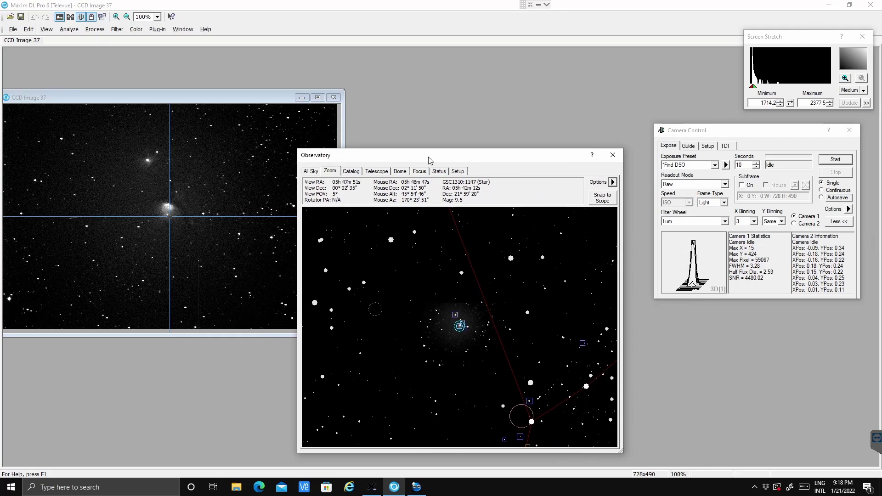
{"action": "left_click", "coordinate": [381, 173]}
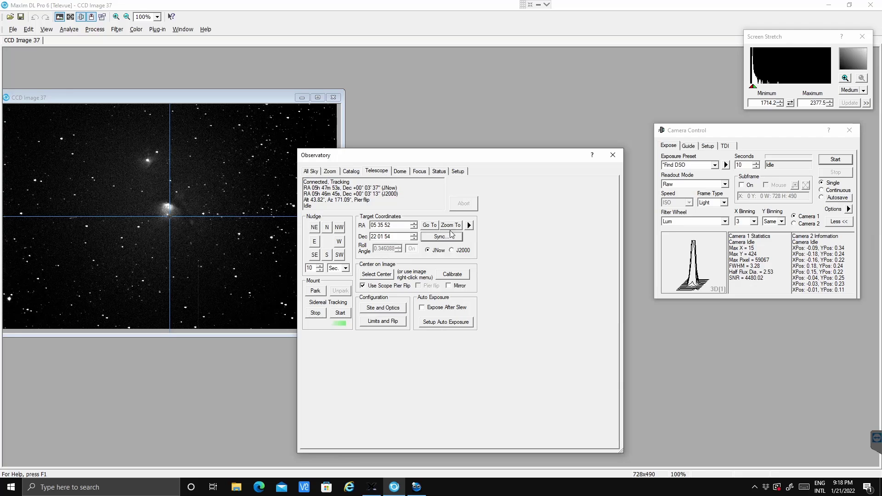
{"action": "left_click", "coordinate": [435, 237]}
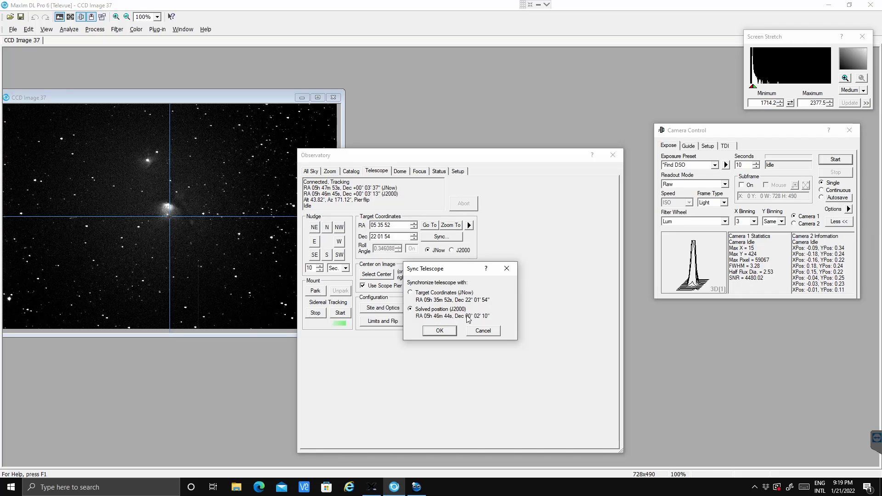
{"action": "left_click", "coordinate": [439, 331]}
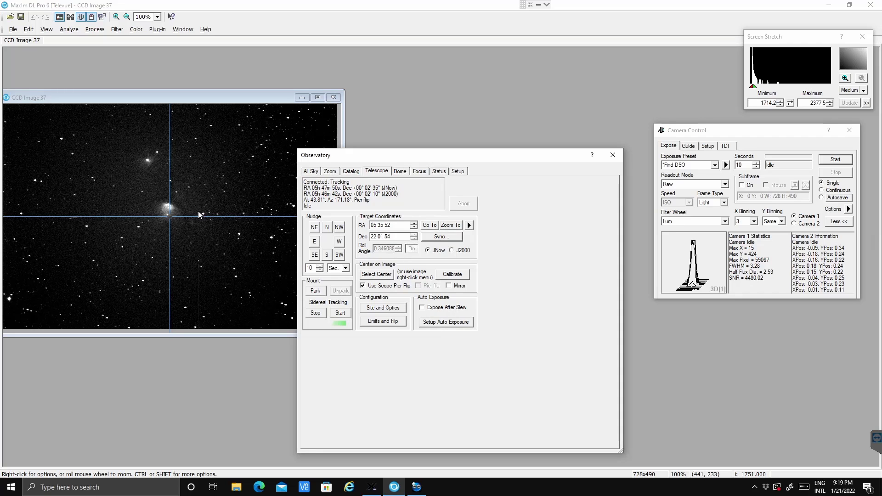
- Slew the telescope to M78 once more and inspect the overlaid image around M78 on the sky chart
{"action": "left_click", "coordinate": [329, 171]}
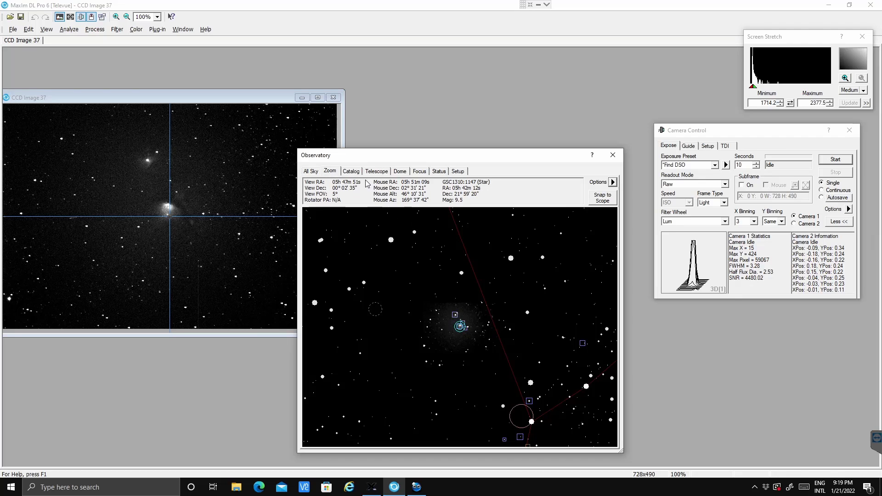
{"action": "left_click", "coordinate": [352, 172]}
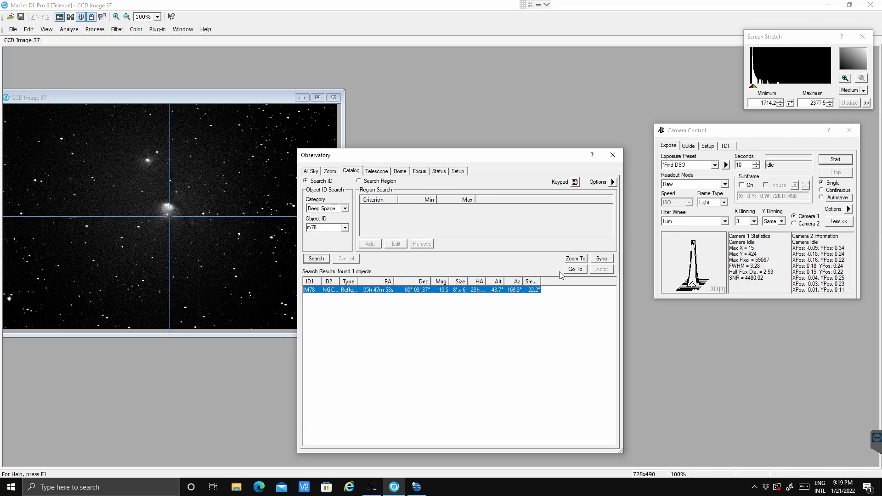
{"action": "left_click", "coordinate": [573, 271]}
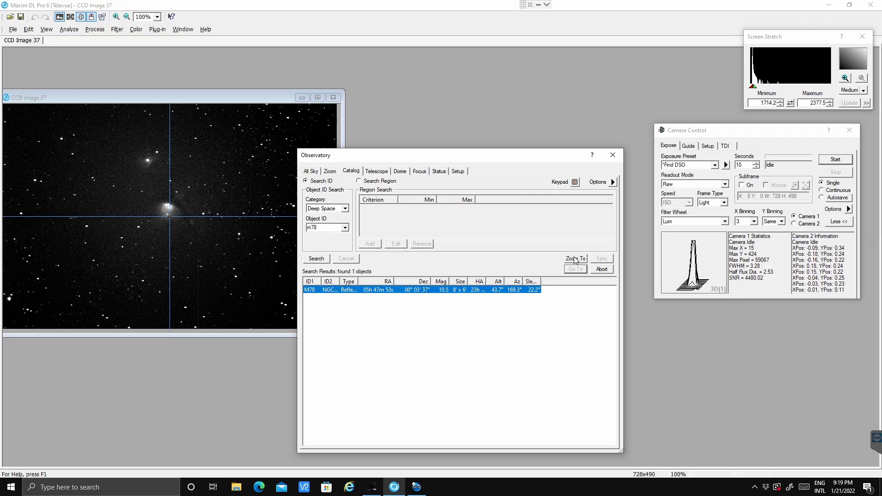
{"action": "left_click", "coordinate": [575, 259]}
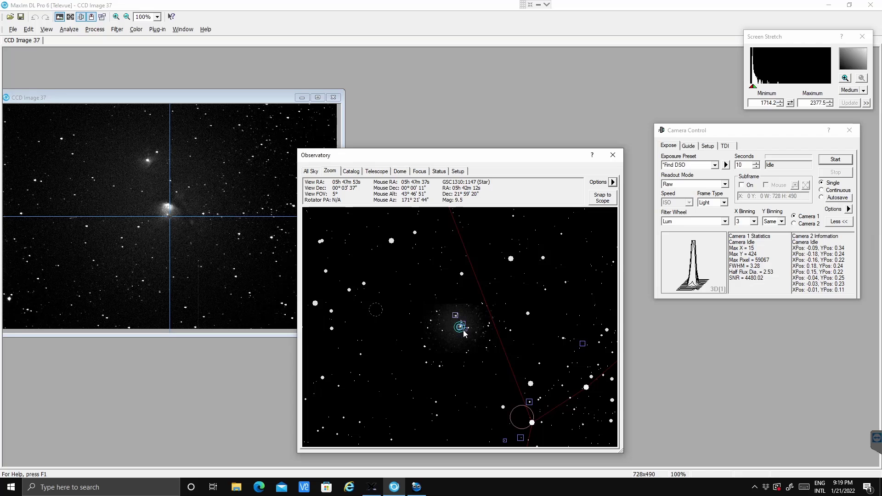
{"action": "scroll", "coordinate": [464, 331], "scroll_direction": "up", "scroll_amount": 3}
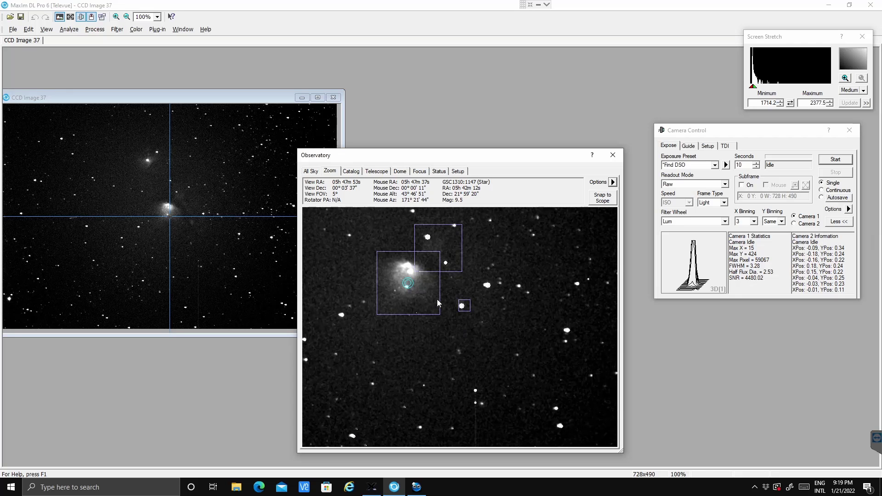
{"action": "scroll", "coordinate": [435, 305], "scroll_direction": "down", "scroll_amount": 4}
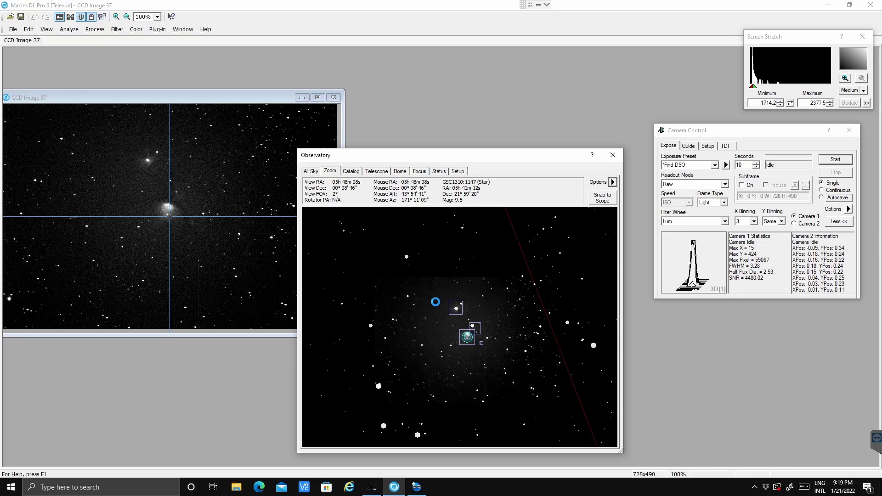
{"action": "scroll", "coordinate": [449, 317], "scroll_direction": "up", "scroll_amount": 1}
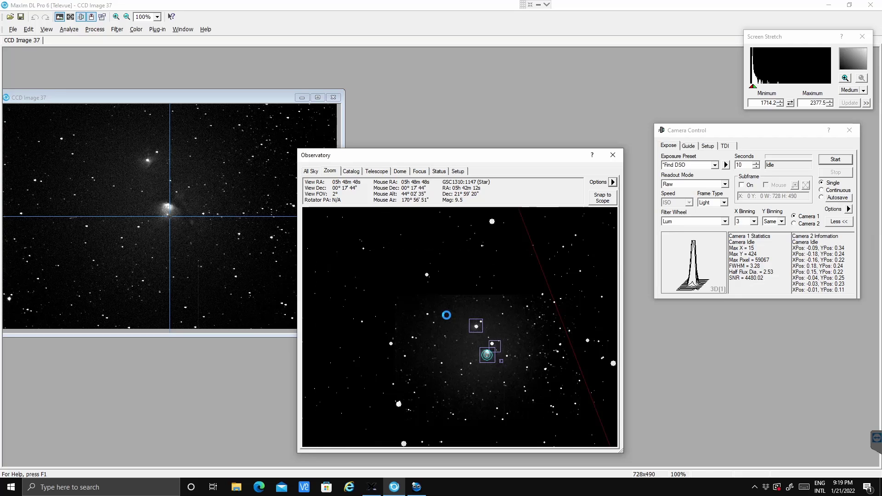
- Enlarge the Observatory window and move it clear of the Screen Stretch window
{"action": "scroll", "coordinate": [451, 315], "scroll_direction": "down", "scroll_amount": 1}
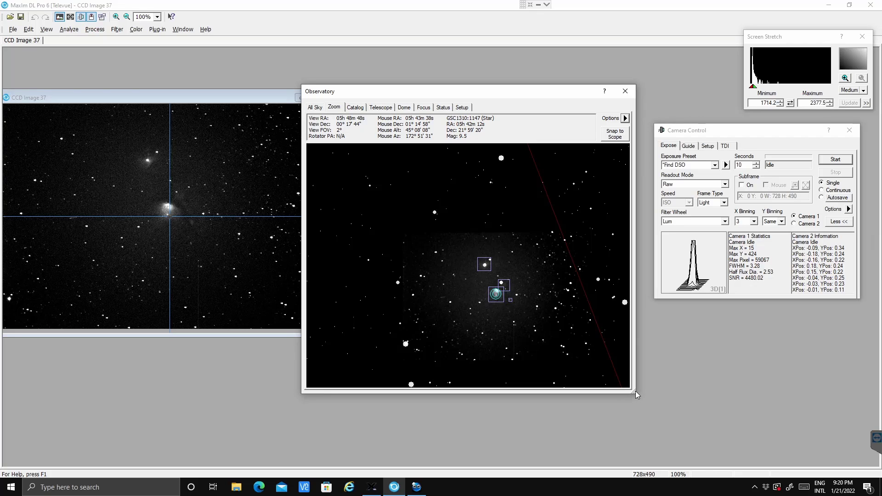
{"action": "left_click_drag", "start_coordinate": [635, 394], "coordinate": [633, 391]}
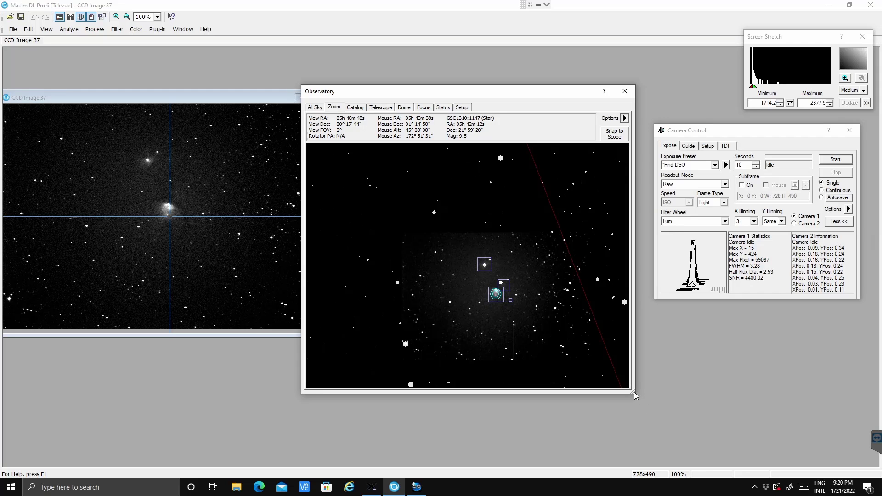
{"action": "left_click_drag", "start_coordinate": [634, 392], "coordinate": [801, 493]}
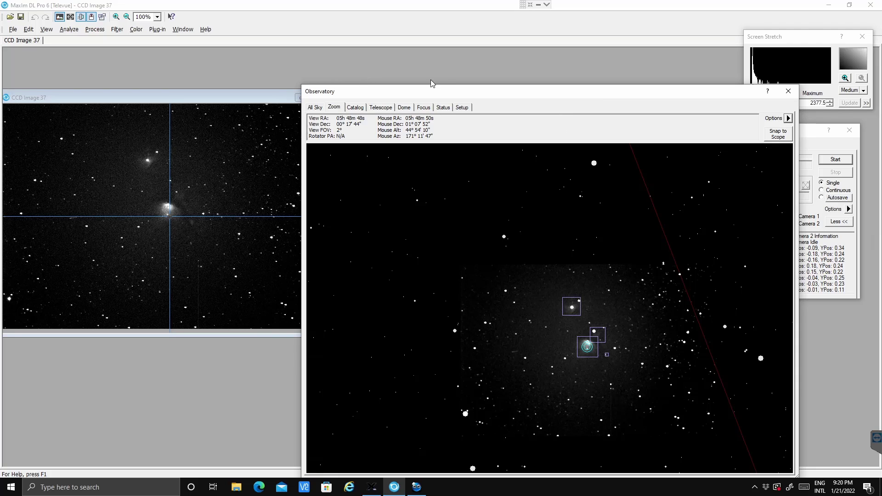
{"action": "left_click_drag", "start_coordinate": [476, 96], "coordinate": [399, 57]}
{"action": "left_click_drag", "start_coordinate": [672, 53], "coordinate": [673, 54]}
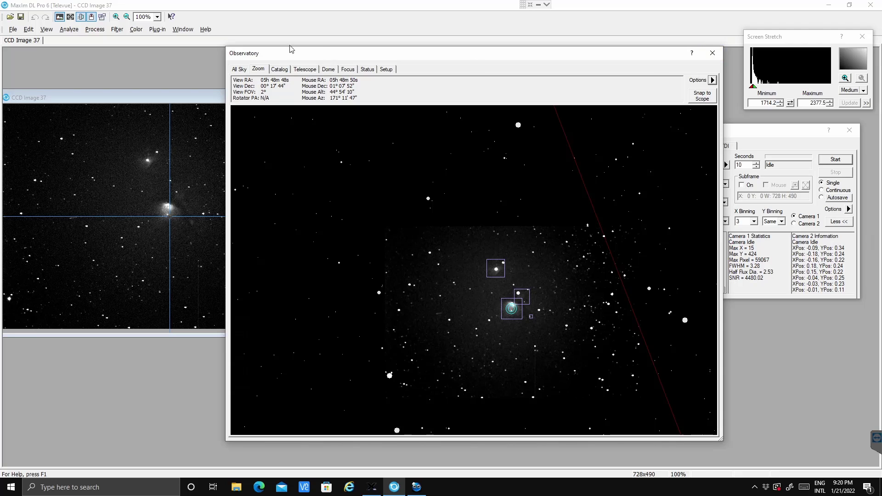
- Overlay CCD Image 37 on the Observatory sky chart
{"action": "left_click", "coordinate": [81, 18]}
{"action": "left_click", "coordinate": [713, 81]}
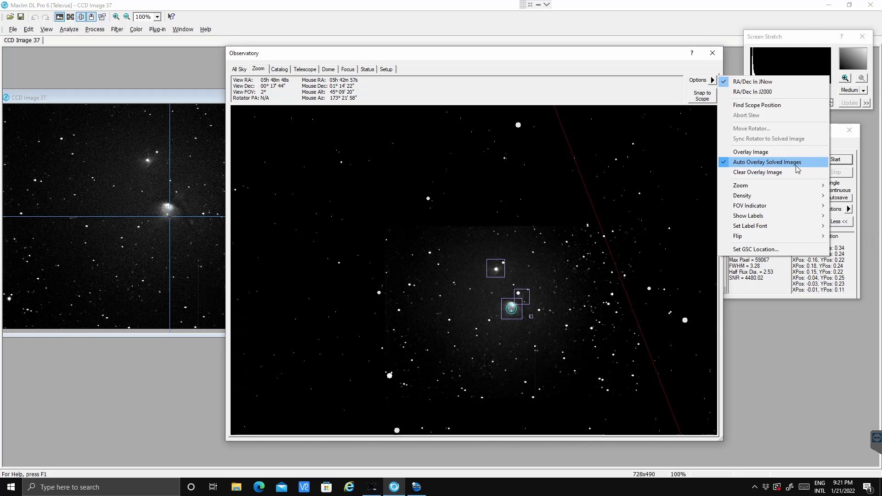
{"action": "left_click", "coordinate": [739, 153]}
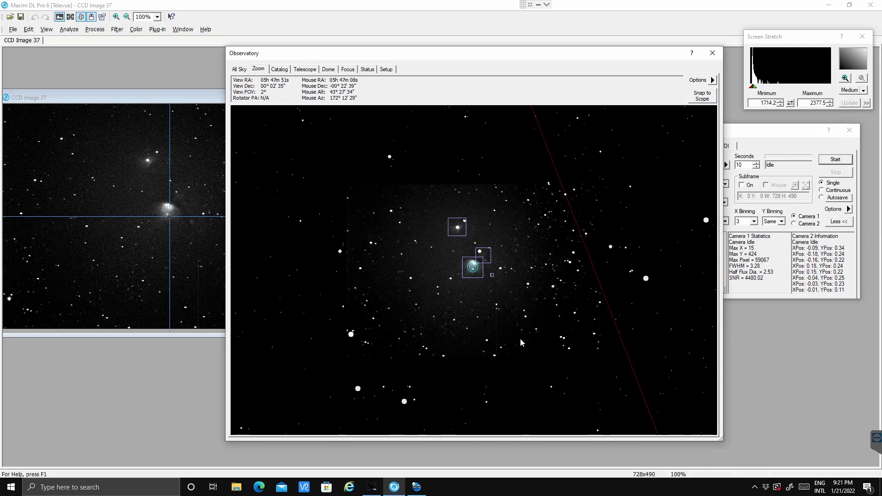
- Clear the image overlay from the sky chart and overlay CCD Image 37 on it again
{"action": "left_click", "coordinate": [713, 80]}
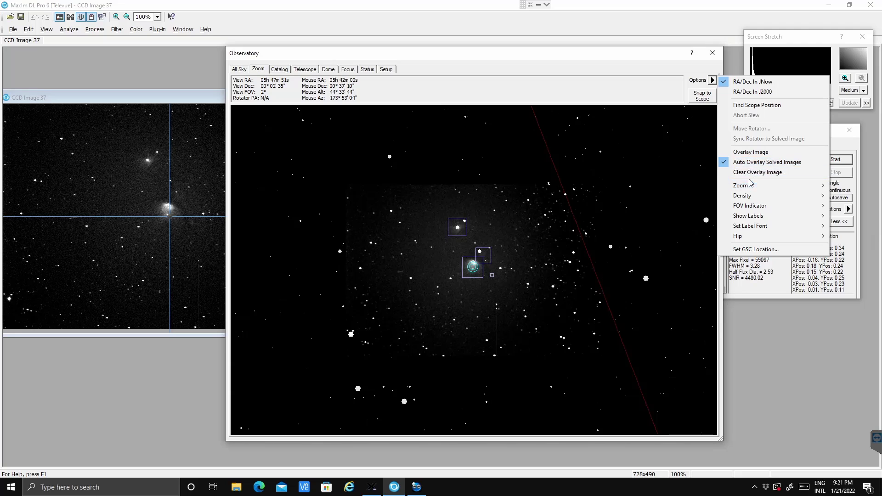
{"action": "left_click", "coordinate": [766, 178]}
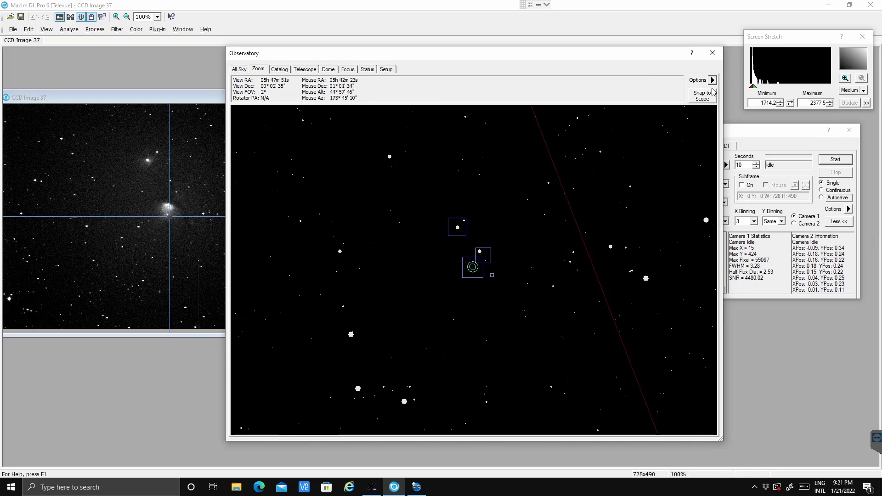
{"action": "left_click", "coordinate": [712, 79]}
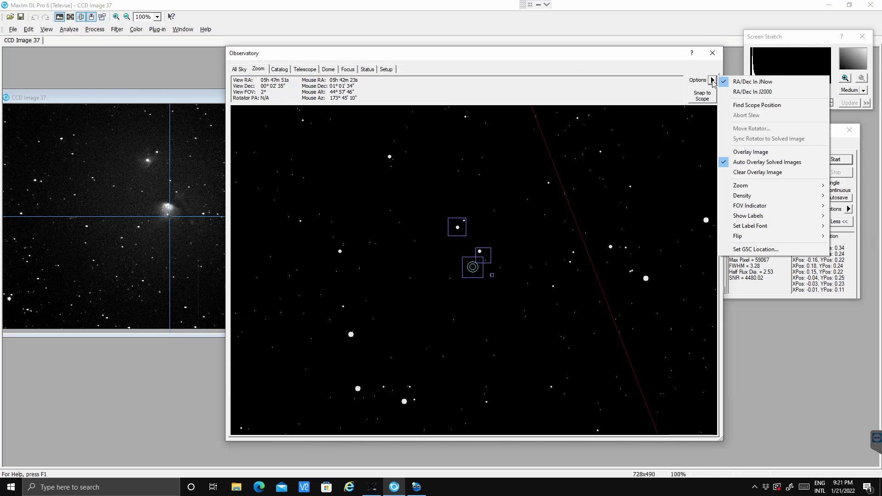
{"action": "left_click", "coordinate": [712, 78]}
{"action": "left_click", "coordinate": [712, 78]}
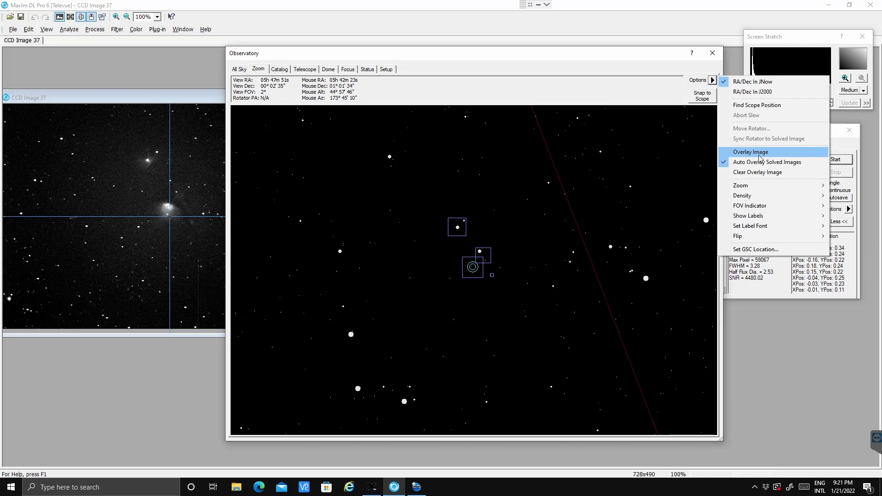
{"action": "left_click", "coordinate": [759, 153]}
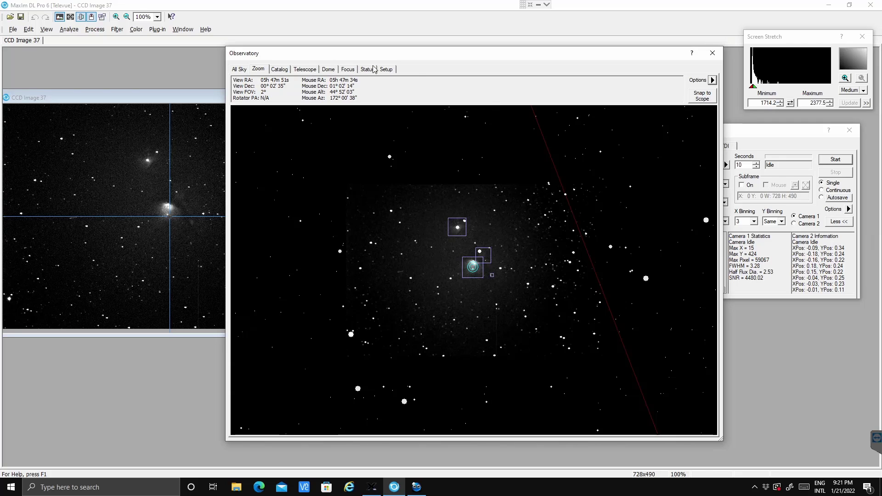
- Review the telescope's auto exposure options for images taken after a slew and accept them as set
{"action": "left_click_drag", "start_coordinate": [376, 58], "coordinate": [418, 113]}
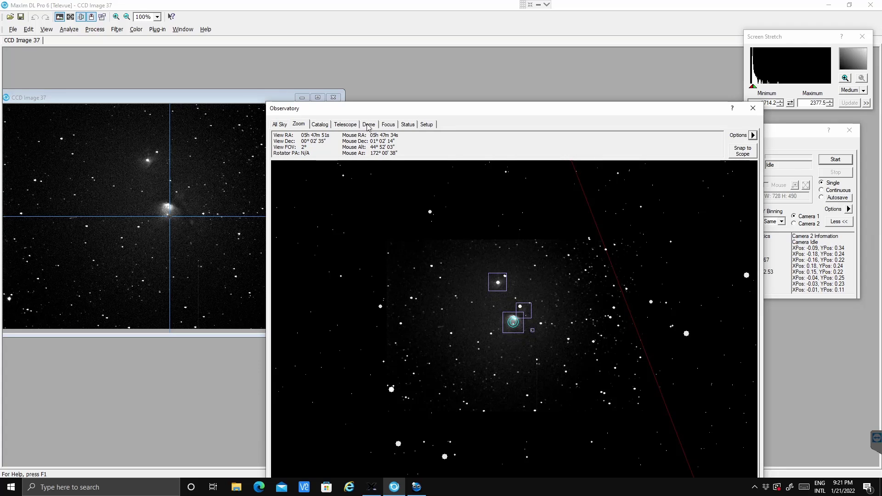
{"action": "left_click", "coordinate": [349, 128]}
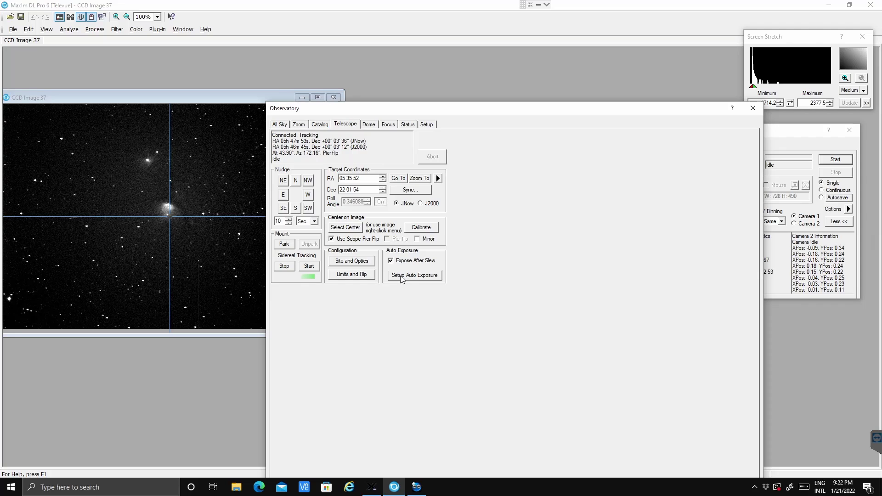
{"action": "left_click", "coordinate": [401, 278]}
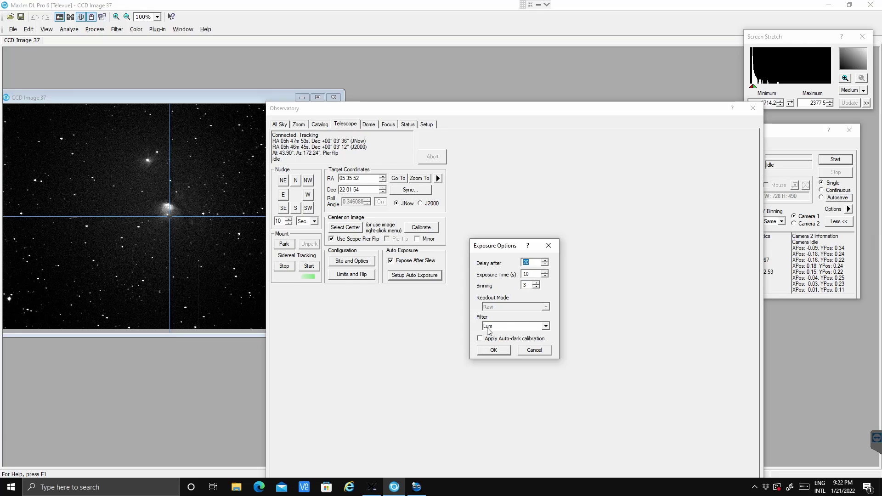
{"action": "left_click", "coordinate": [493, 351]}
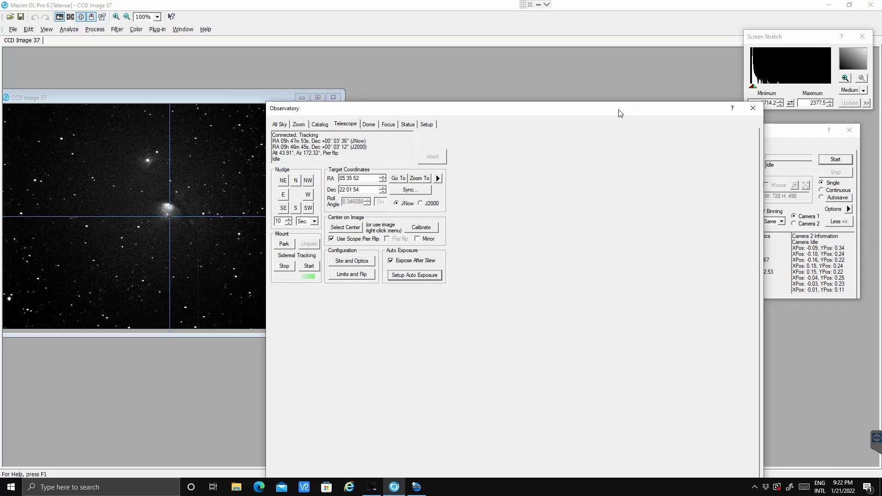
- Enable slew refinement via Sync and accept a refinement exposure of 10 s with delay 20, binning 3 and the Lum filter
{"action": "left_click_drag", "start_coordinate": [620, 113], "coordinate": [514, 159]}
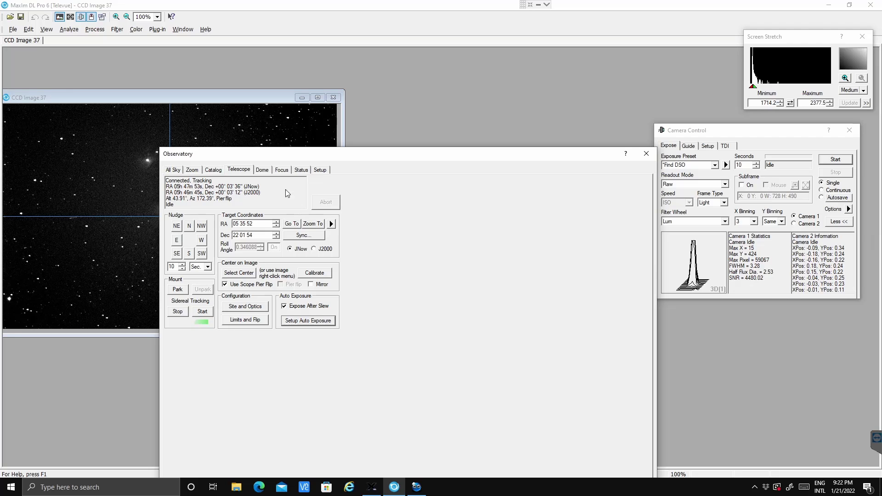
{"action": "left_click", "coordinate": [331, 224]}
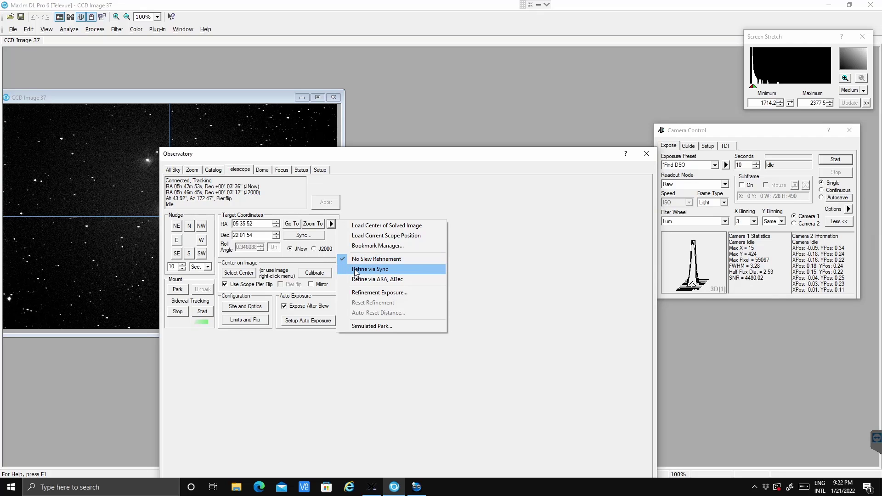
{"action": "left_click", "coordinate": [359, 270]}
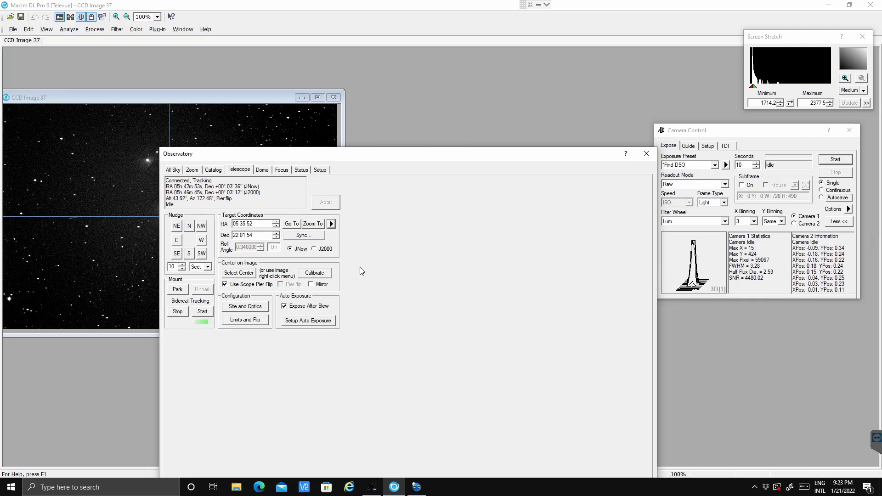
{"action": "left_click", "coordinate": [332, 224]}
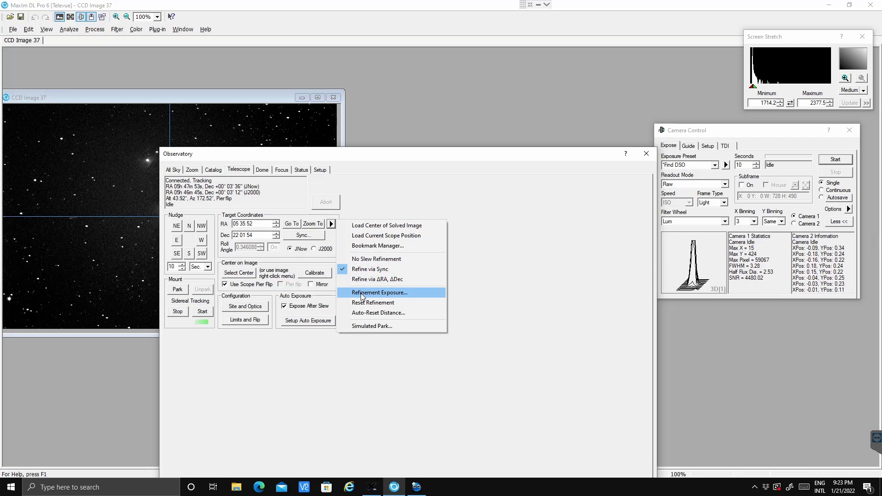
{"action": "left_click", "coordinate": [372, 296]}
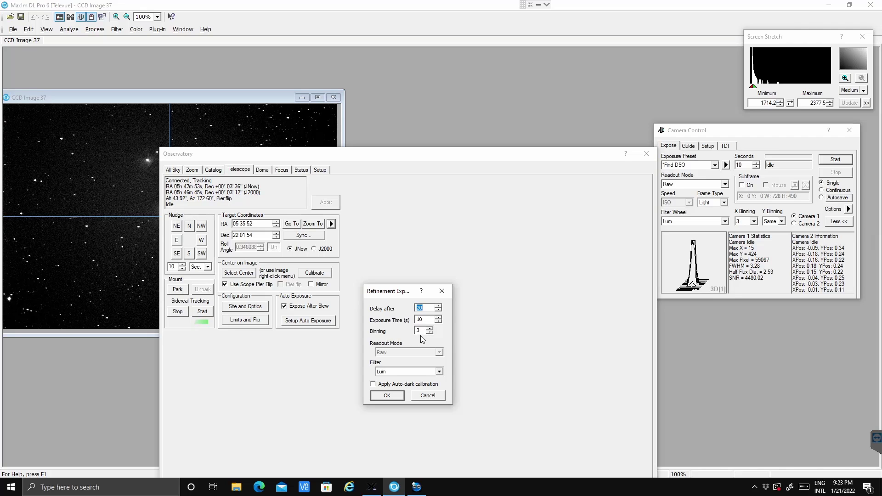
{"action": "left_click", "coordinate": [387, 396]}
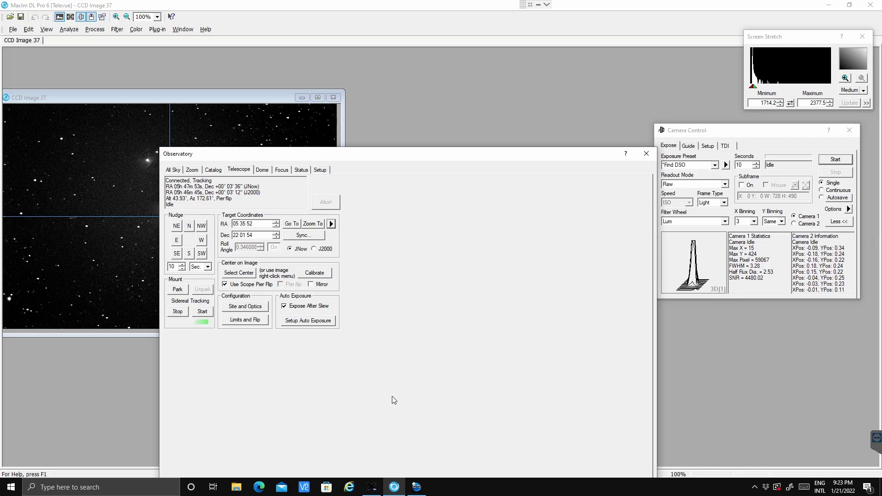
{"action": "left_click", "coordinate": [332, 224]}
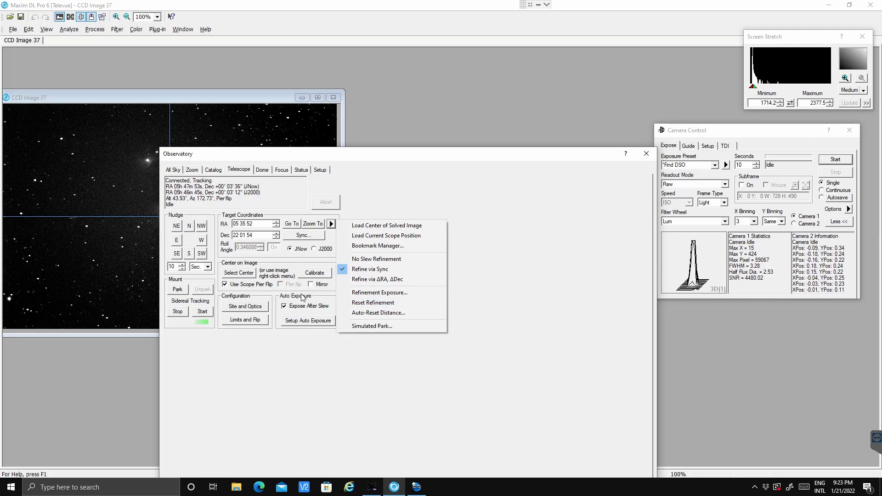
- Rearrange the Observatory and Camera Control windows so that both and CCD Image 37 are unobstructed
{"action": "left_click_drag", "start_coordinate": [317, 159], "coordinate": [508, 267]}
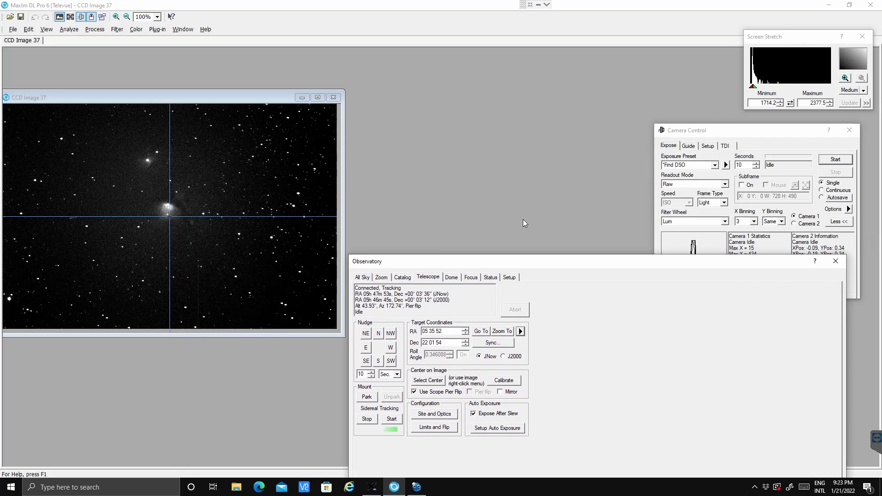
{"action": "left_click_drag", "start_coordinate": [734, 134], "coordinate": [577, 43]}
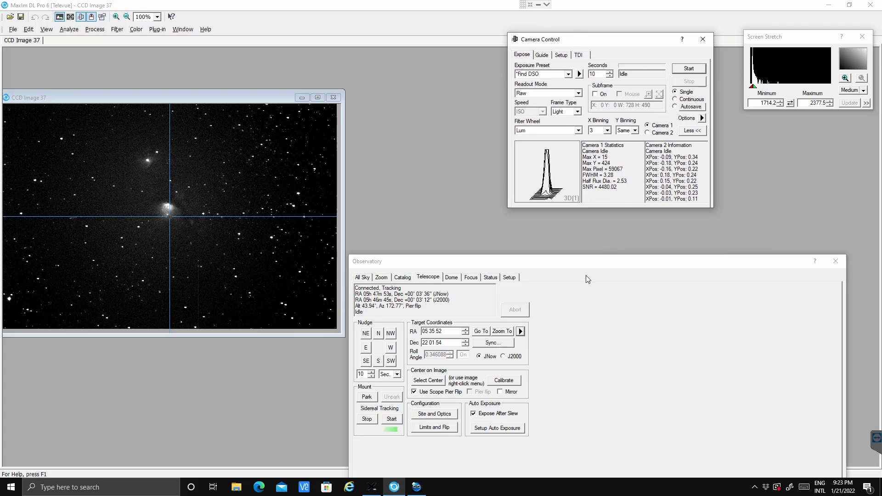
{"action": "left_click_drag", "start_coordinate": [579, 268], "coordinate": [611, 230]}
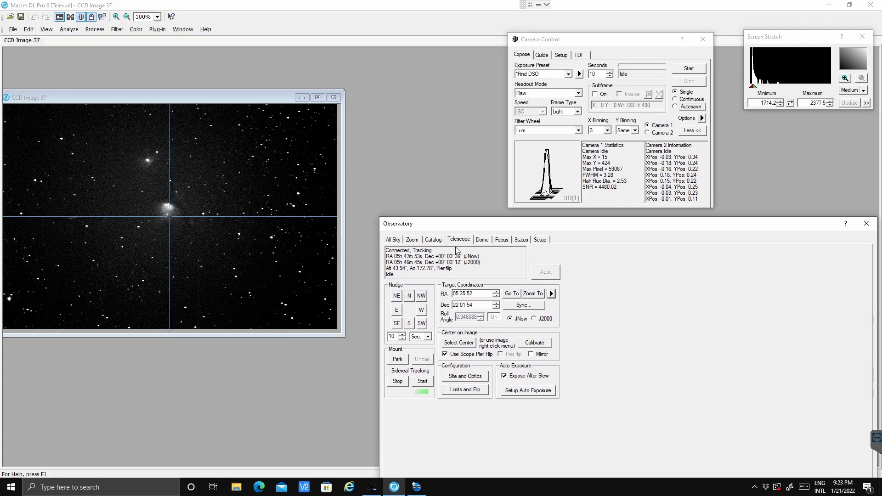
- Search the Deep Space catalog for object ID m1 and select M1 in the results
{"action": "left_click", "coordinate": [434, 242]}
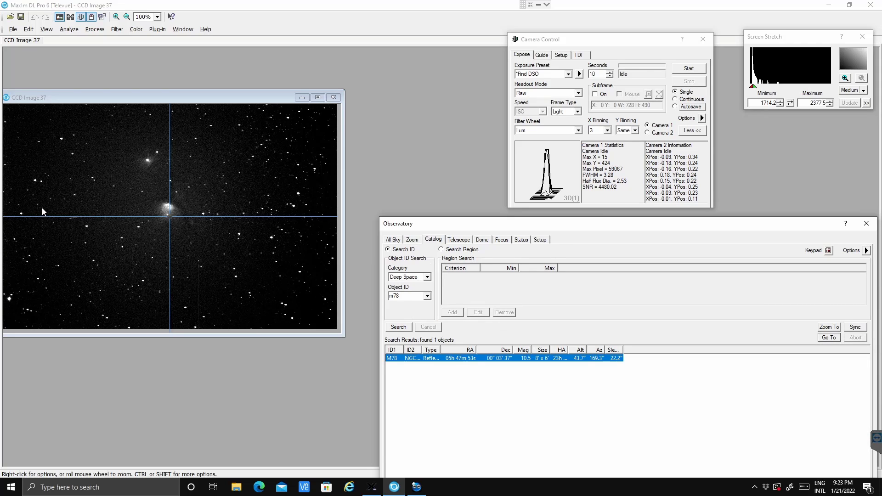
{"action": "left_click", "coordinate": [390, 296]}
{"action": "type", "text": "m1"}
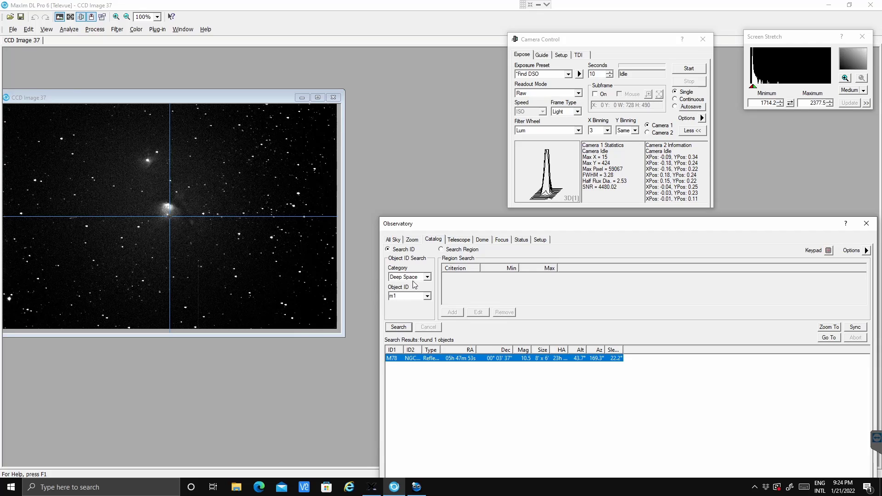
{"action": "left_click", "coordinate": [402, 326]}
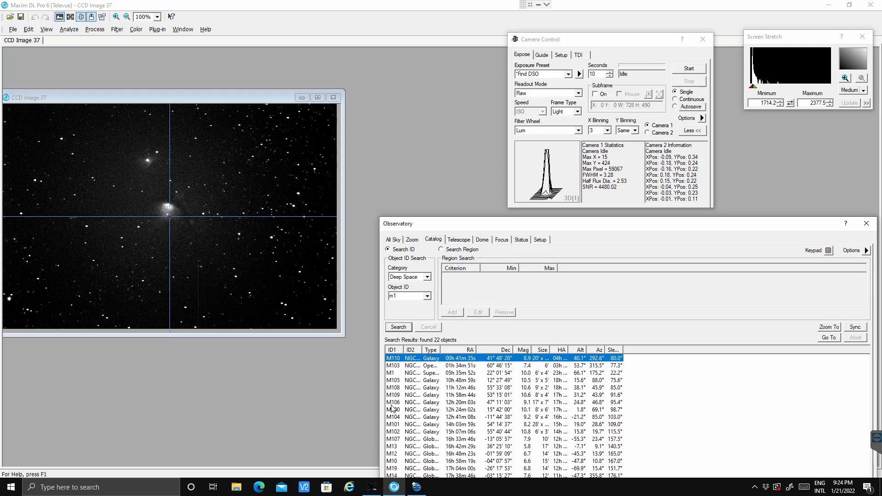
{"action": "left_click", "coordinate": [392, 373]}
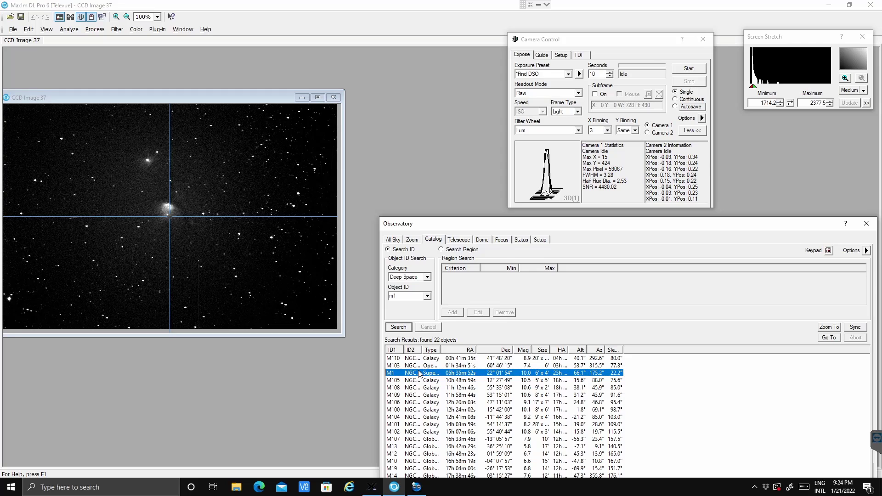
- Slew the telescope to M1, center the sky chart on it and snap the view to the scope
{"action": "left_click", "coordinate": [829, 339]}
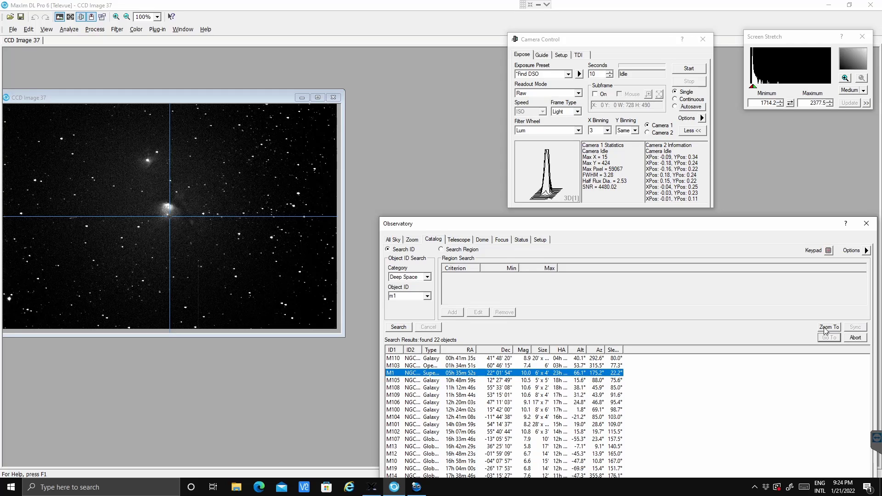
{"action": "left_click", "coordinate": [823, 328]}
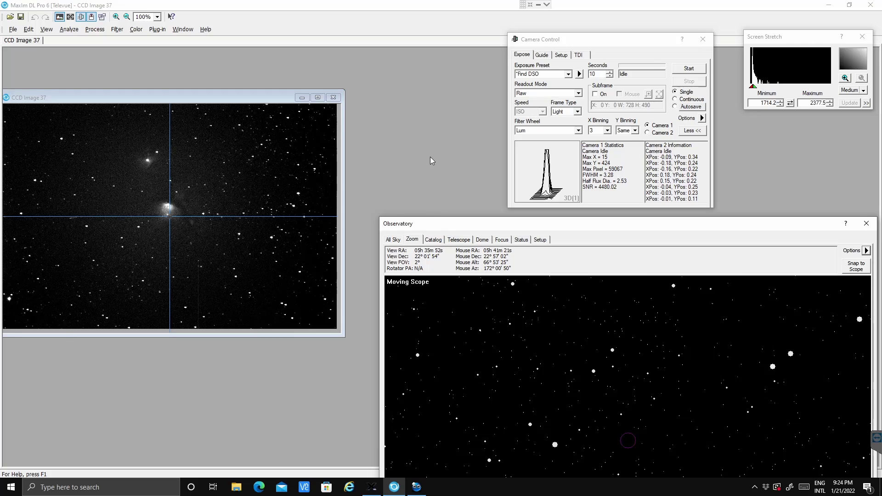
{"action": "left_click_drag", "start_coordinate": [431, 160], "coordinate": [432, 154]}
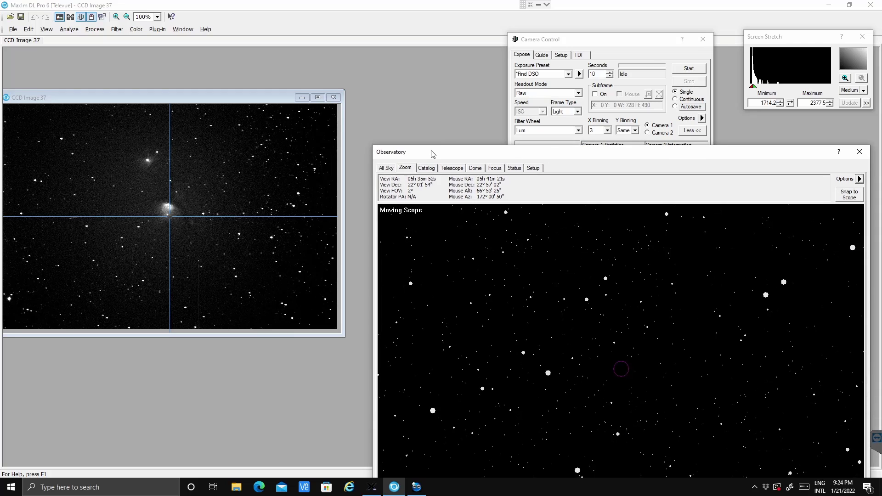
{"action": "left_click", "coordinate": [850, 197]}
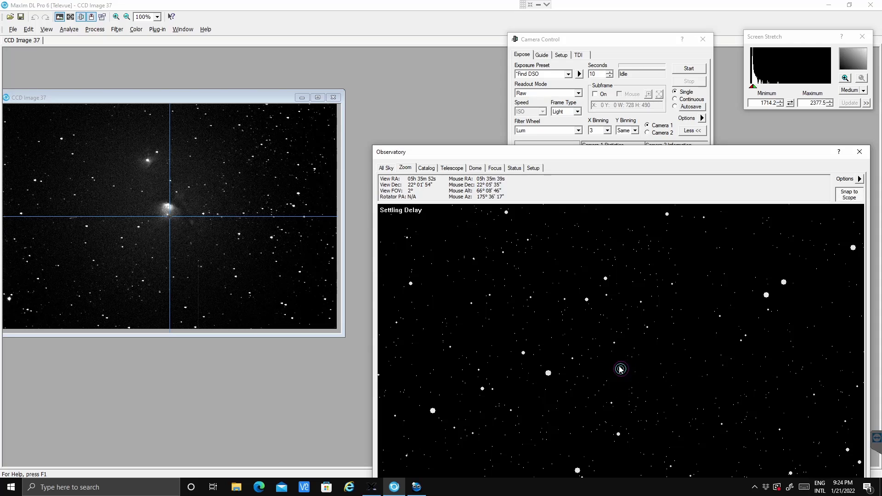
- Reset the slew refinement and send the telescope to M1 again from the catalog results
{"action": "left_click_drag", "start_coordinate": [559, 157], "coordinate": [556, 230]}
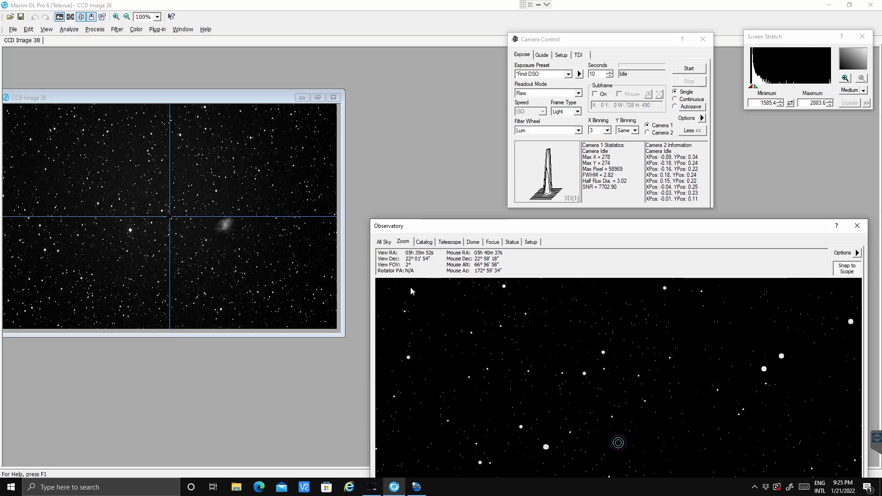
{"action": "left_click", "coordinate": [450, 242]}
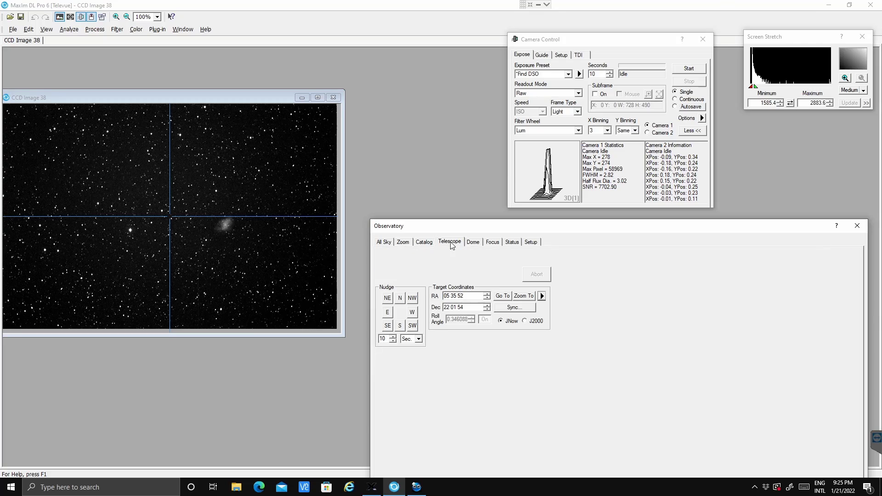
{"action": "left_click", "coordinate": [542, 296]}
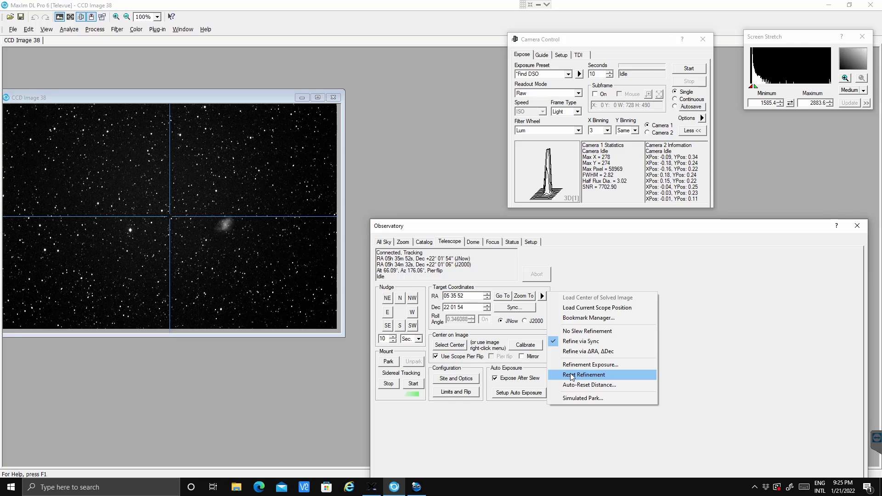
{"action": "left_click", "coordinate": [571, 374]}
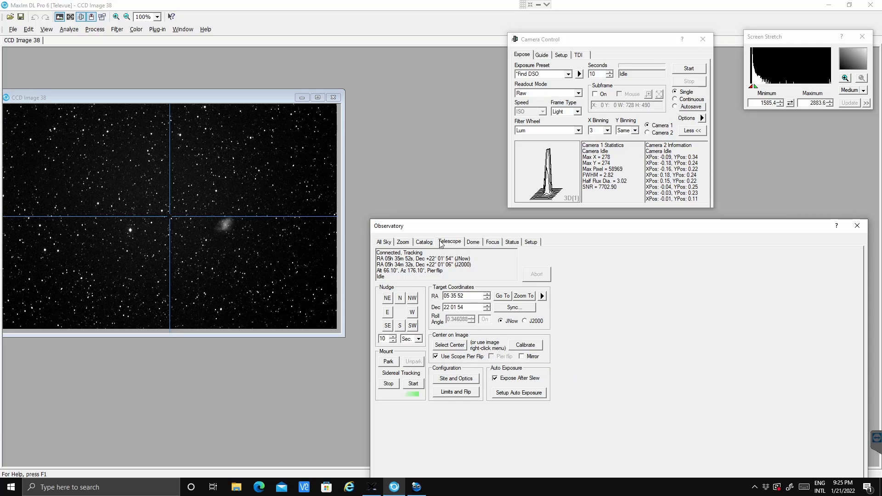
{"action": "left_click", "coordinate": [424, 243]}
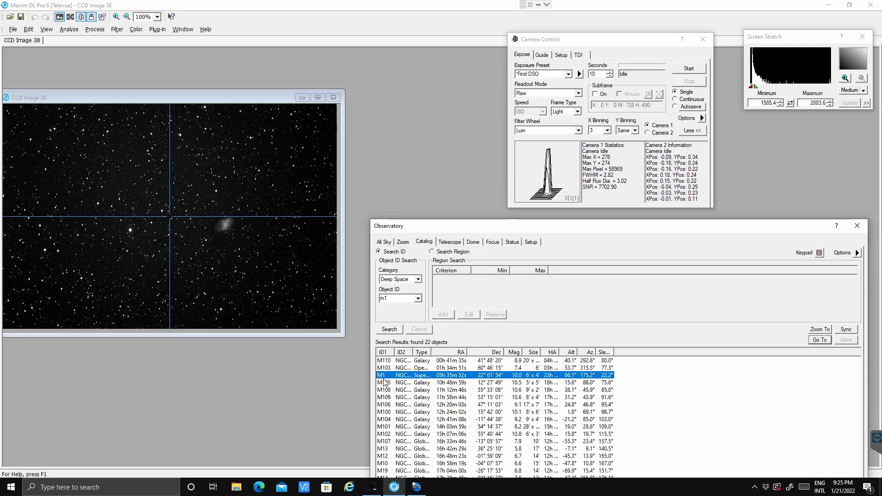
{"action": "left_click", "coordinate": [820, 340]}
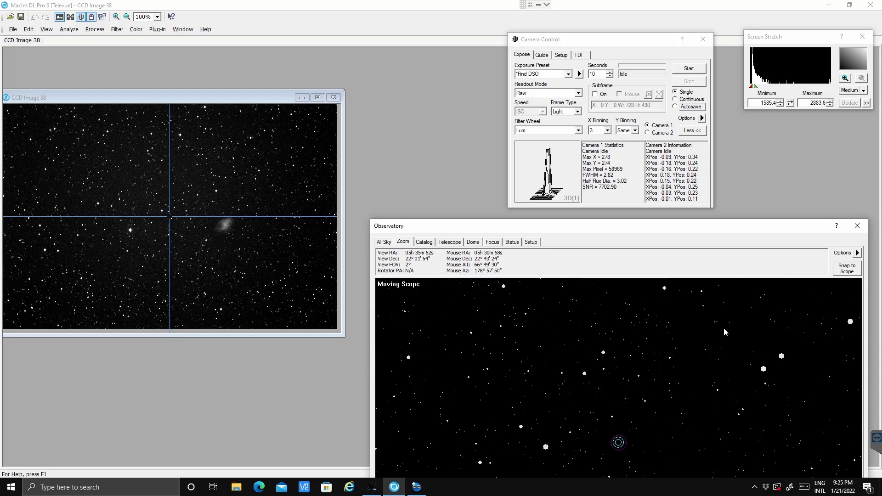
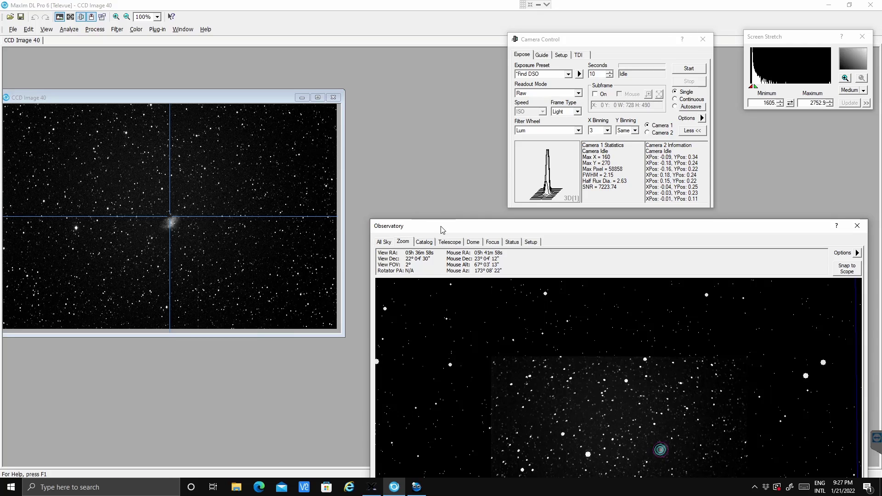
- Move the Observatory window higher and reset the slew refinement before changing targets
{"action": "left_click_drag", "start_coordinate": [442, 229], "coordinate": [432, 196]}
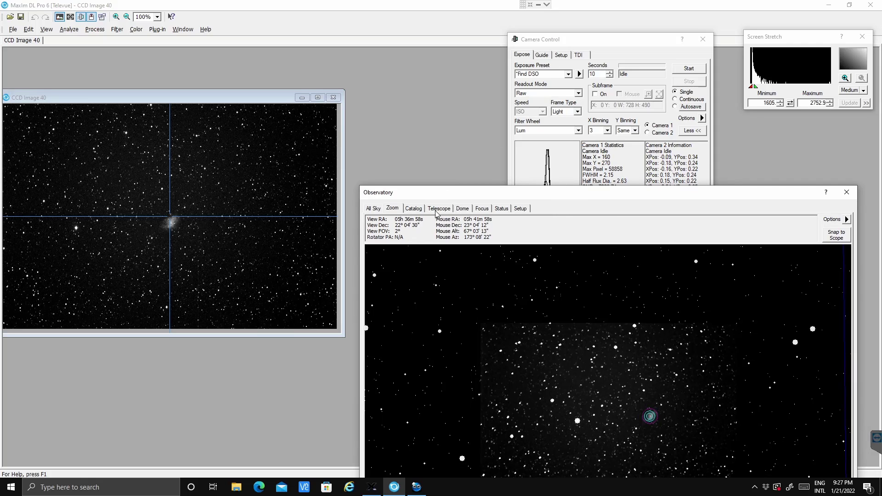
{"action": "left_click", "coordinate": [437, 209]}
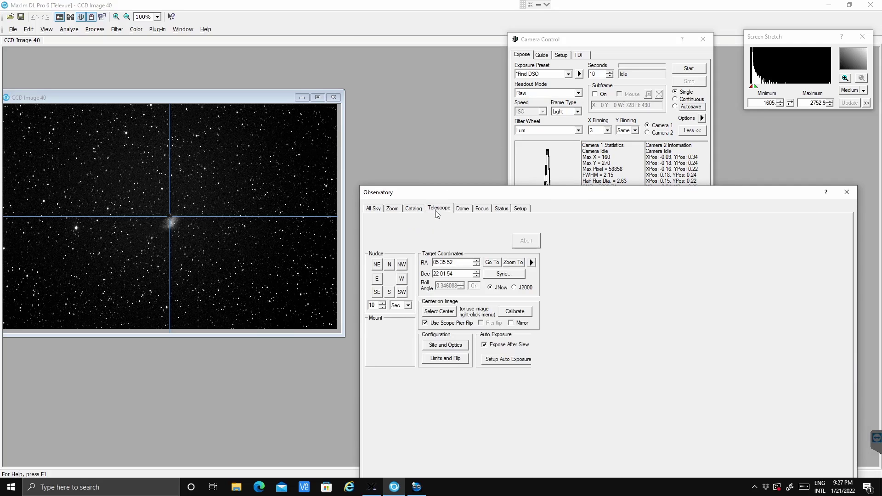
{"action": "left_click", "coordinate": [532, 261]}
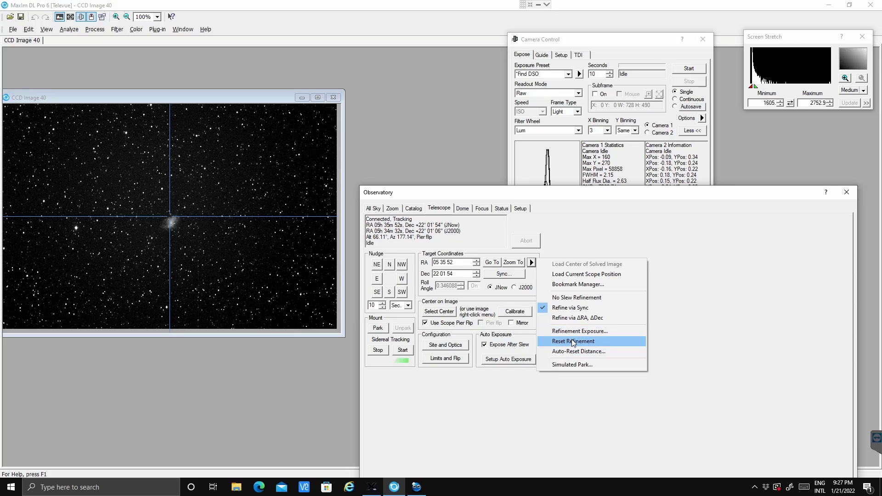
{"action": "left_click", "coordinate": [574, 341]}
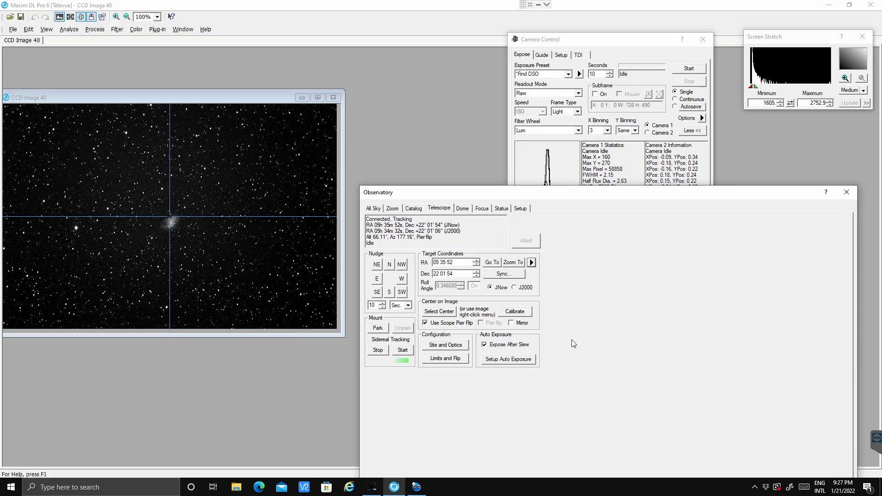
- Search the Deep Space catalog for object ID m78
{"action": "left_click", "coordinate": [409, 210]}
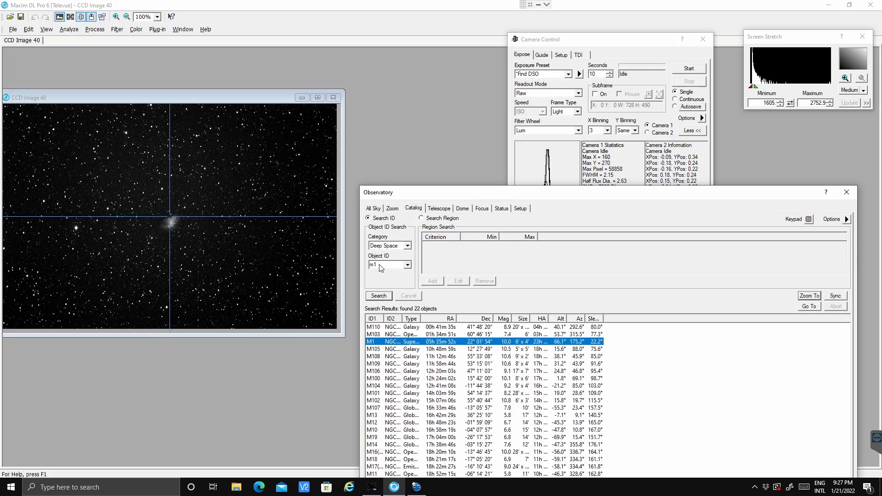
{"action": "left_click_drag", "start_coordinate": [379, 265], "coordinate": [366, 266]}
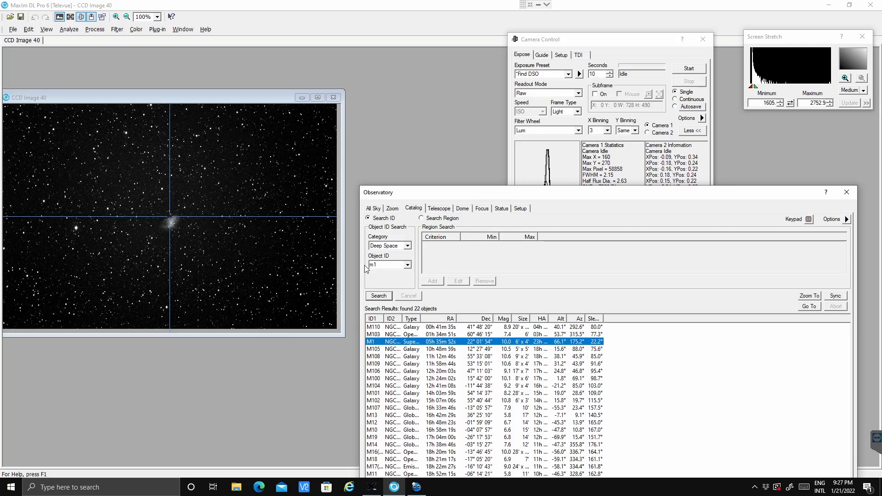
{"action": "type", "text": "78"}
{"action": "left_click", "coordinate": [381, 297]}
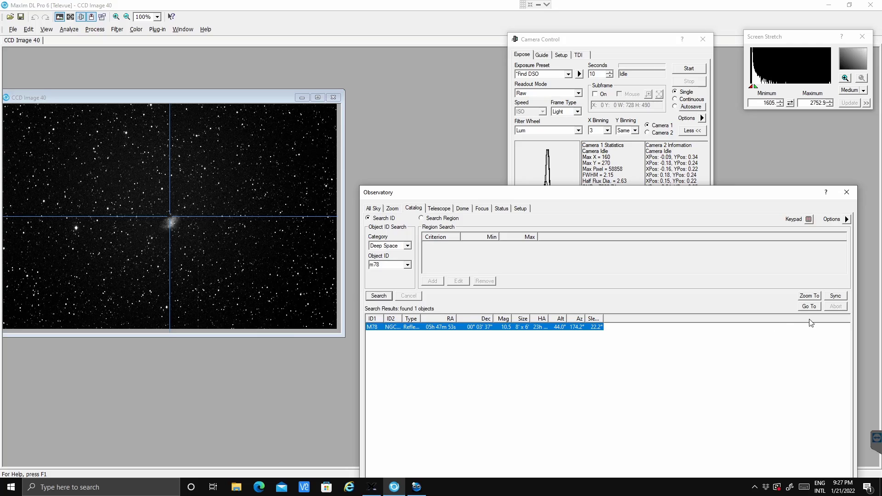
- Slew the telescope to M78, center the sky chart on it, snap the view to the scope and select the nebula
{"action": "left_click", "coordinate": [816, 308]}
{"action": "left_click", "coordinate": [810, 297]}
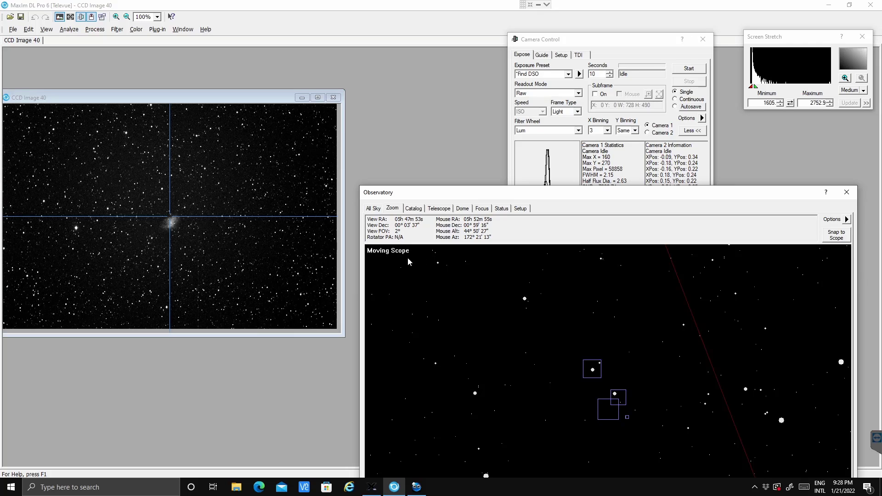
{"action": "left_click", "coordinate": [837, 236]}
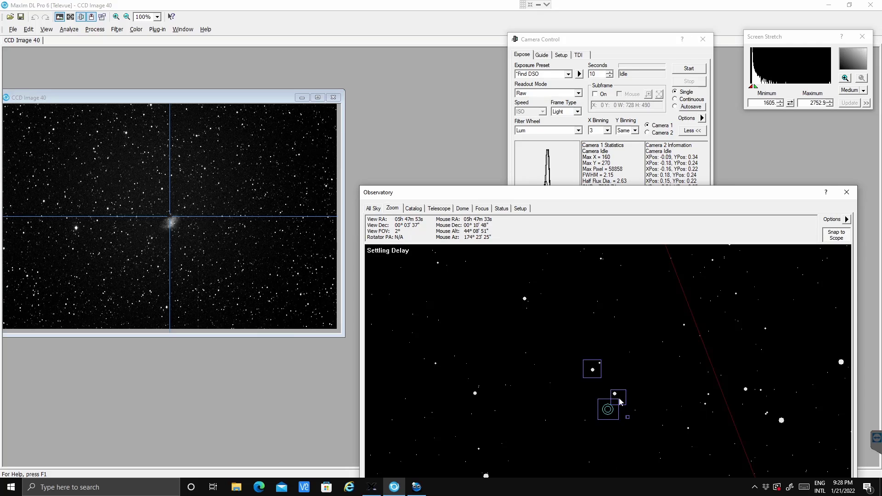
{"action": "left_click", "coordinate": [616, 418]}
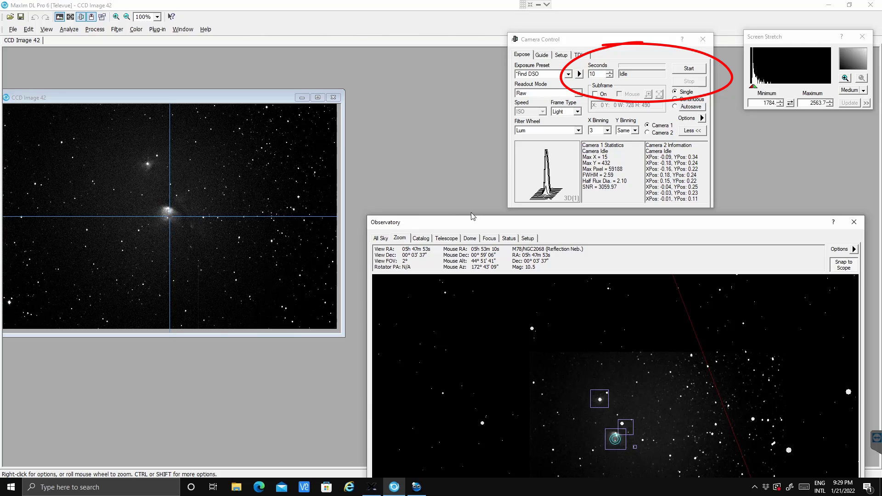
- Open PinPoint Astrometry for CCD Image 42 and move its window to review the solving parameters
{"action": "left_click", "coordinate": [70, 30]}
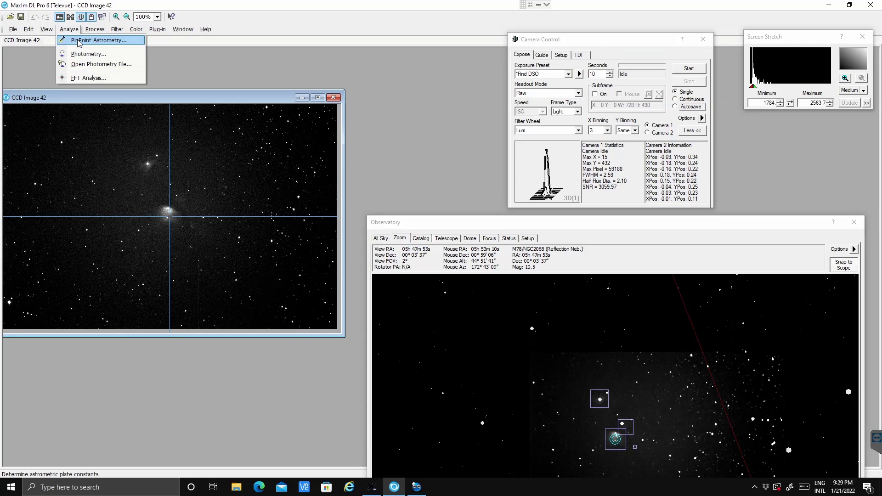
{"action": "left_click", "coordinate": [78, 41]}
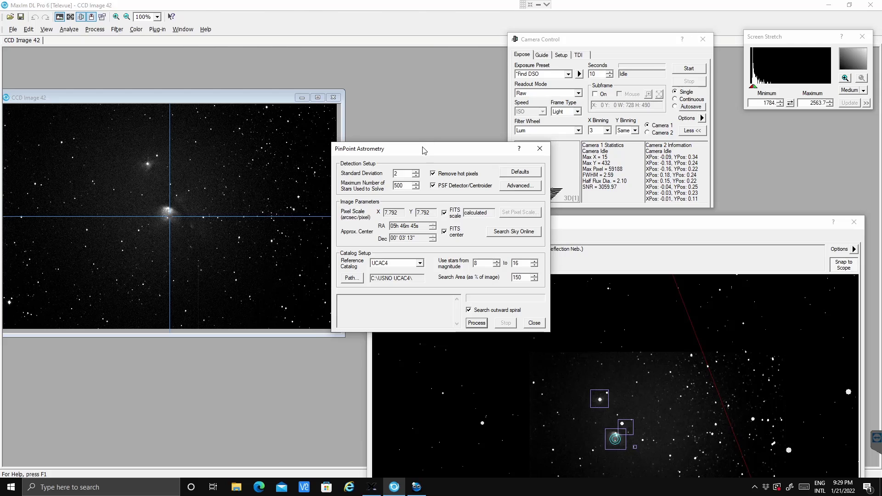
{"action": "left_click_drag", "start_coordinate": [428, 146], "coordinate": [448, 96]}
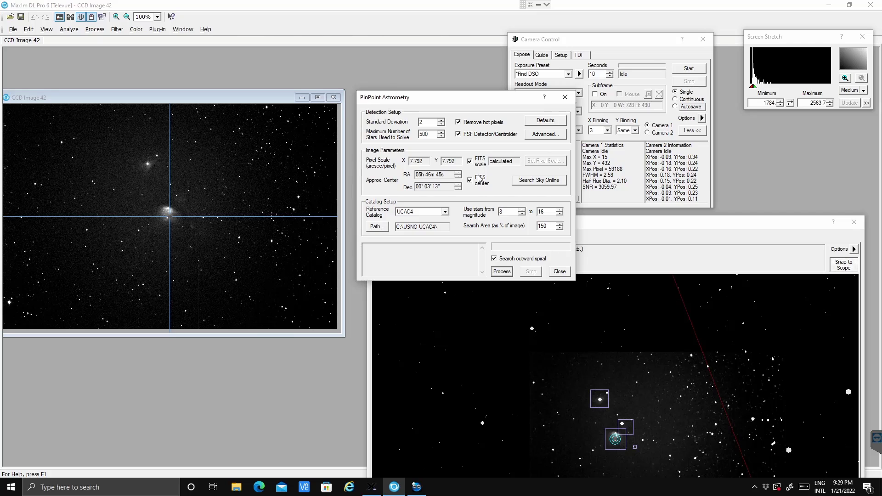
{"action": "left_click", "coordinate": [417, 487]}
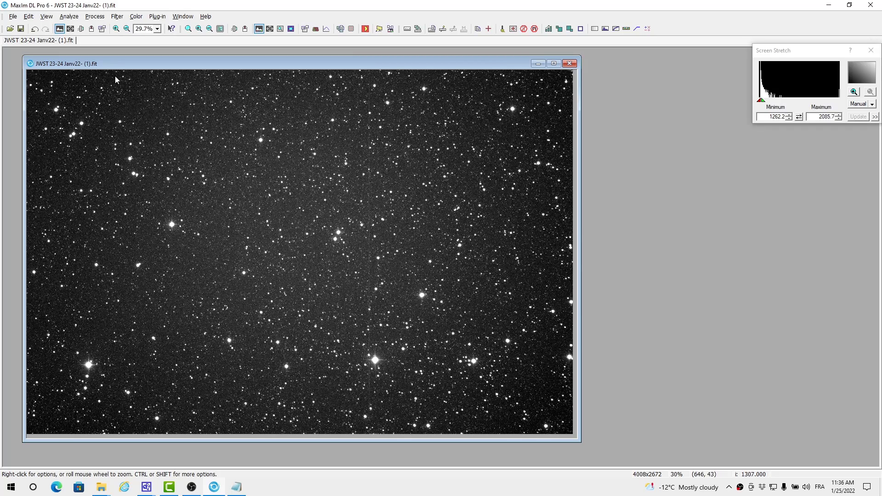
- Switch to the JWST JPL 24janv 2022.txt ephemeris in Notepad and highlight the 2022-Jan-24 02:00 entry
{"action": "left_click_drag", "start_coordinate": [118, 66], "coordinate": [122, 68]}
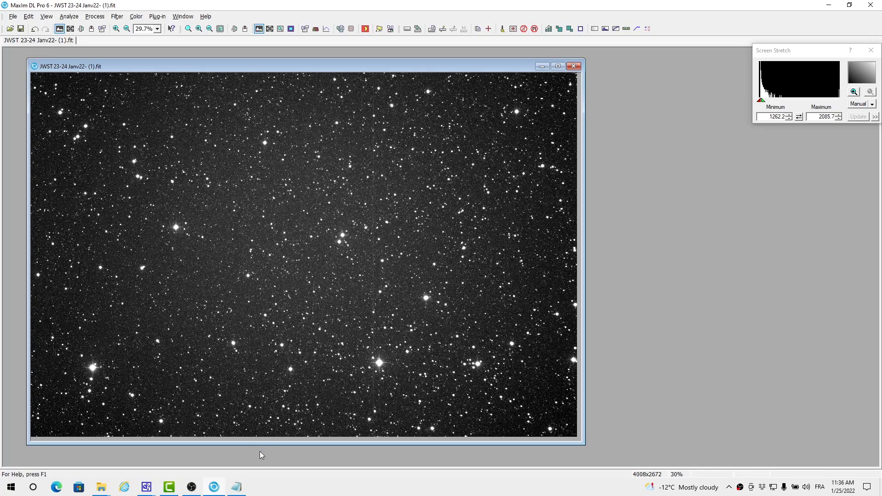
{"action": "left_click", "coordinate": [237, 487]}
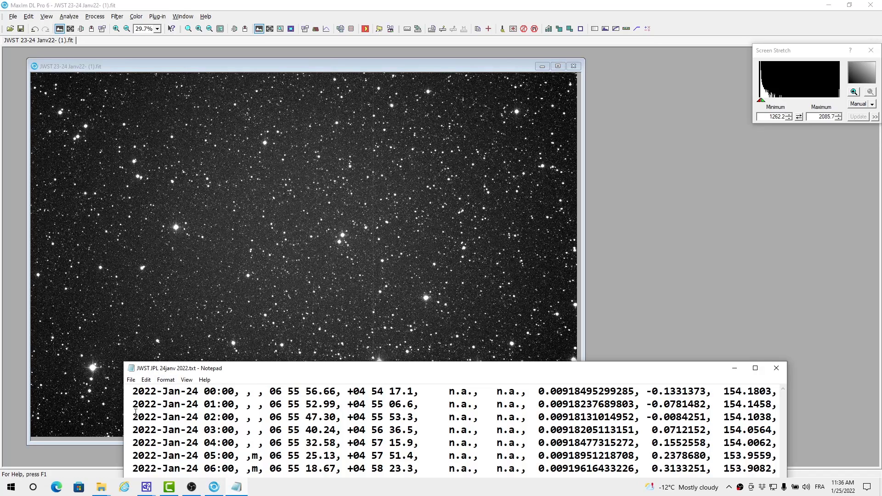
{"action": "left_click_drag", "start_coordinate": [134, 417], "coordinate": [437, 417]}
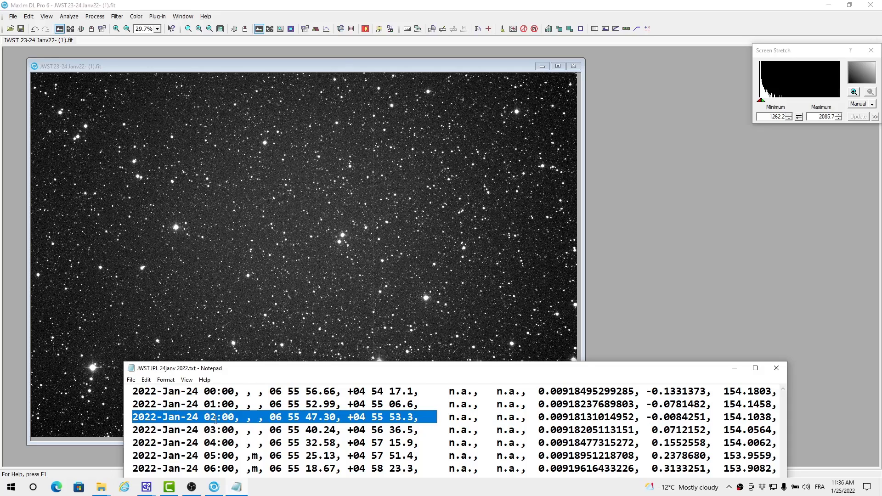
- Open the FITS header of JWST 23-24 Janv22- (1).fit in MaxIm DL and highlight the DATE-OBS value
{"action": "left_click", "coordinate": [200, 65]}
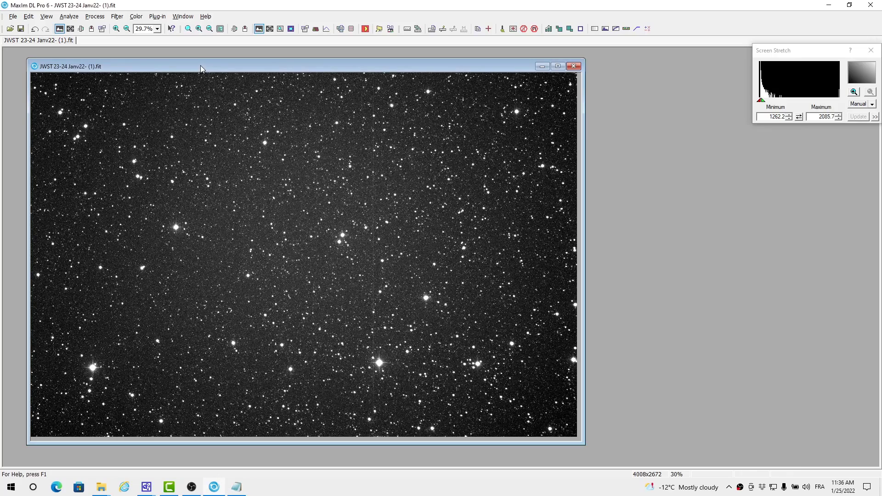
{"action": "left_click", "coordinate": [103, 32]}
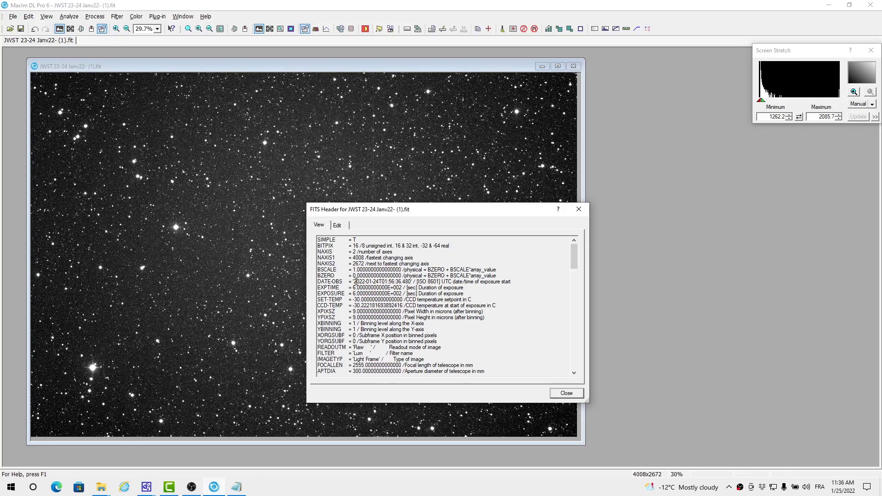
{"action": "left_click_drag", "start_coordinate": [356, 281], "coordinate": [514, 283]}
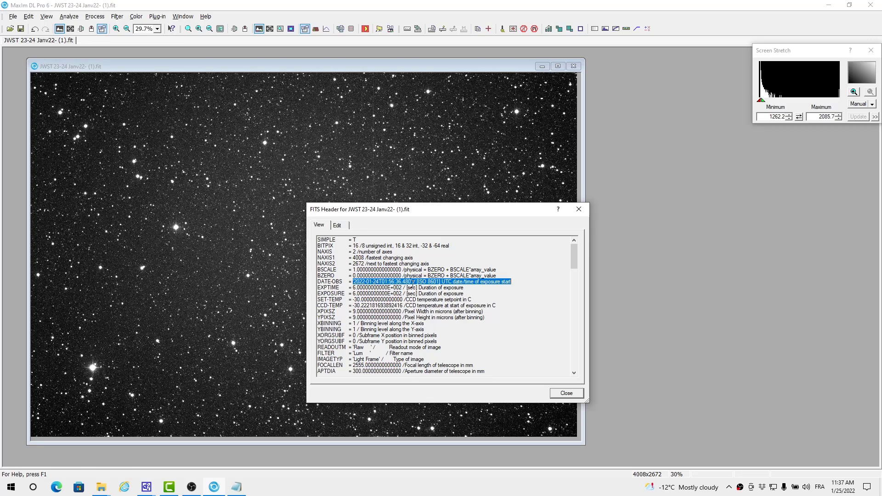
- Highlight the RA and Dec coordinates of the 02:00 entry in Notepad, and return to MaxIm DL to close the FITS header
{"action": "left_click", "coordinate": [240, 491]}
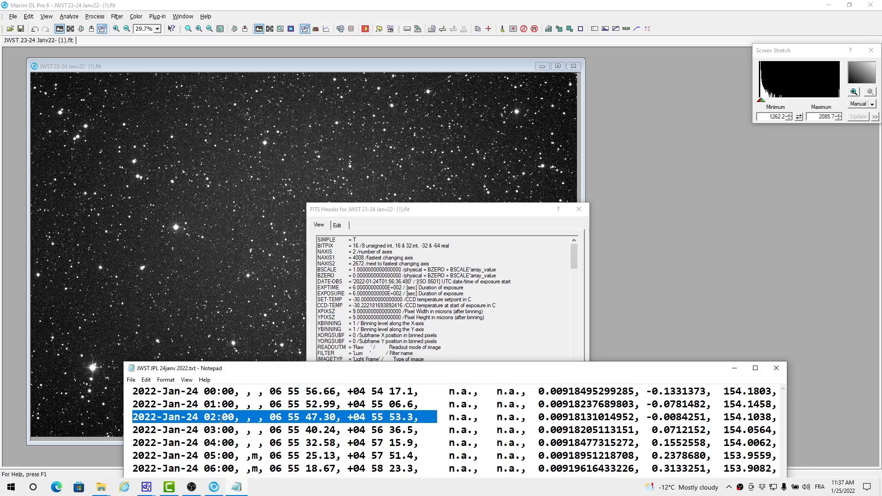
{"action": "left_click", "coordinate": [271, 416]}
{"action": "left_click_drag", "start_coordinate": [272, 416], "coordinate": [418, 416]}
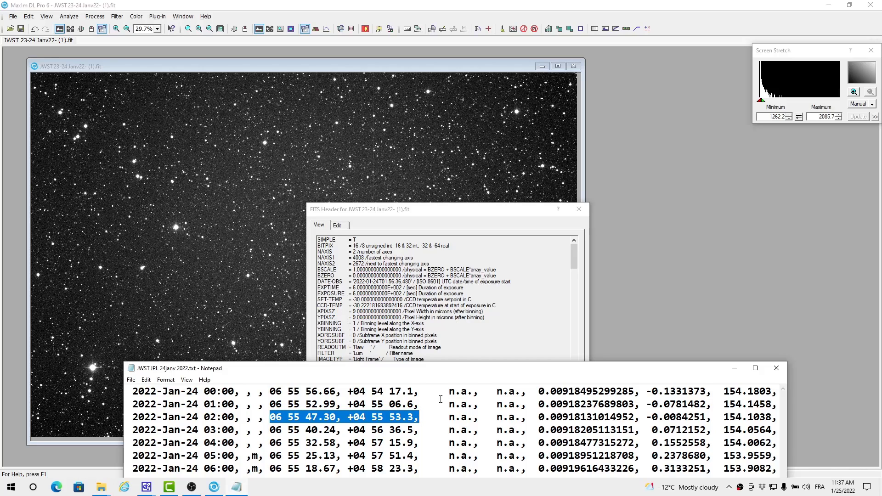
{"action": "left_click_drag", "start_coordinate": [463, 211], "coordinate": [752, 172]}
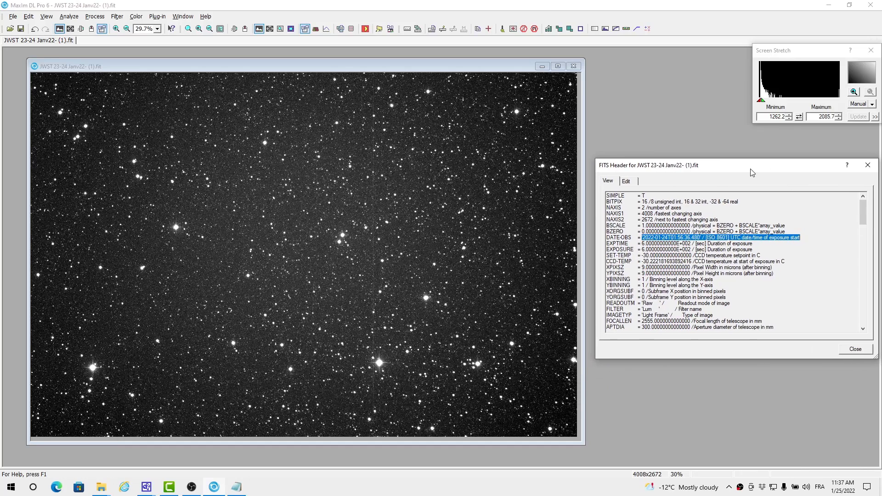
{"action": "left_click", "coordinate": [867, 166]}
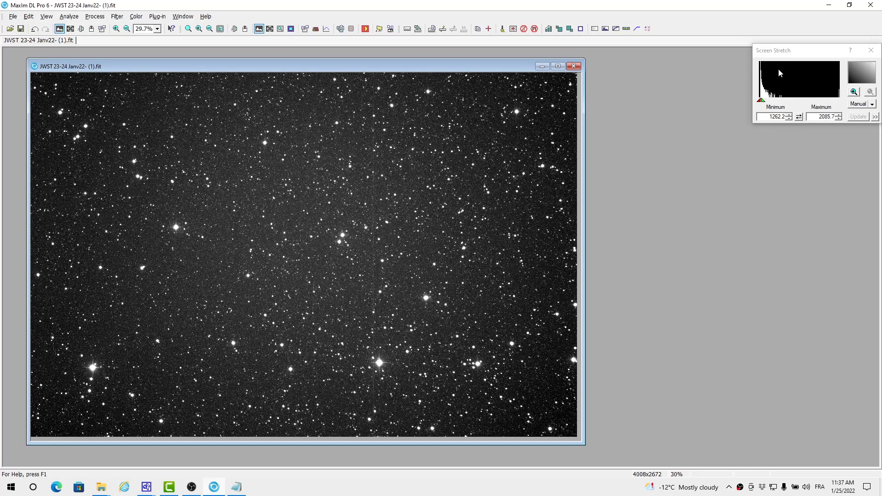
- Invert the screen stretch of the JWST image and lower its minimum to 1627.2
{"action": "left_click", "coordinate": [799, 116]}
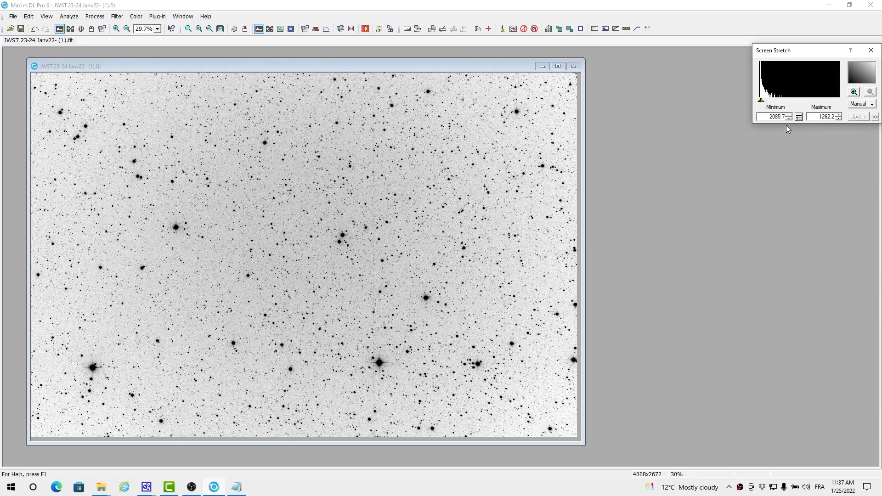
{"action": "scroll", "coordinate": [366, 266], "scroll_direction": "up", "scroll_amount": 5}
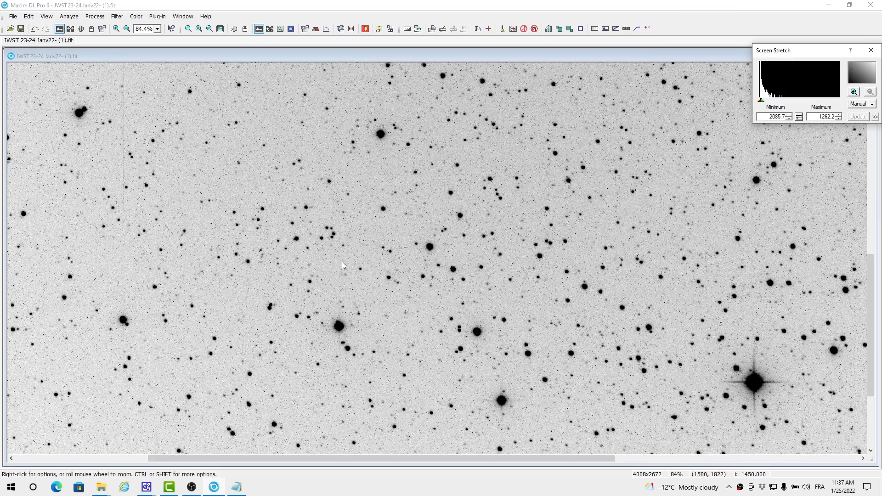
{"action": "left_click", "coordinate": [789, 119]}
{"action": "left_click", "coordinate": [789, 119]}
{"action": "left_click", "coordinate": [789, 119]}
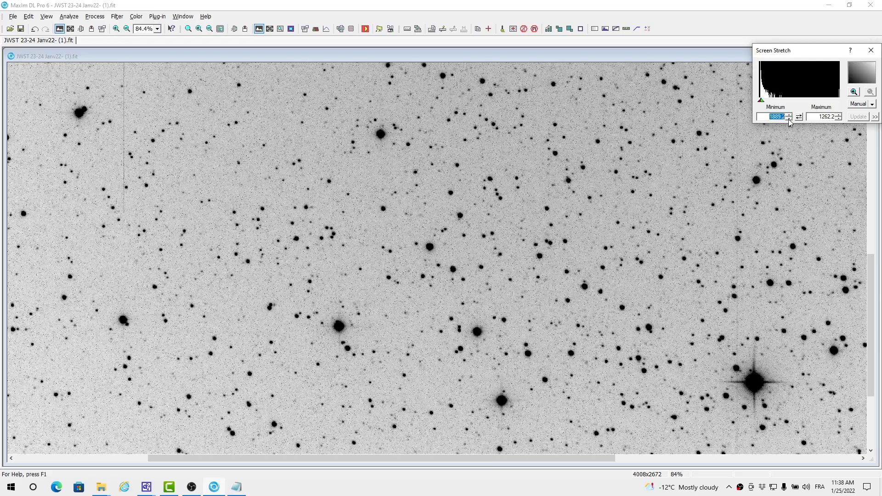
{"action": "left_click", "coordinate": [789, 119]}
{"action": "left_click", "coordinate": [788, 119]}
{"action": "left_click", "coordinate": [788, 119]}
{"action": "left_click", "coordinate": [789, 119]}
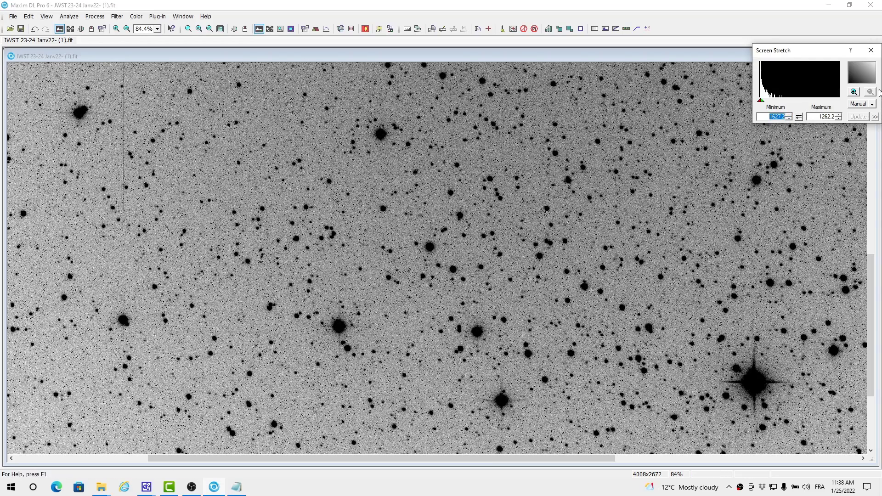
- Refine the inverted screen stretch of the JWST image to minimum 1577.4 and maximum 1320.3
{"action": "left_click", "coordinate": [855, 92]}
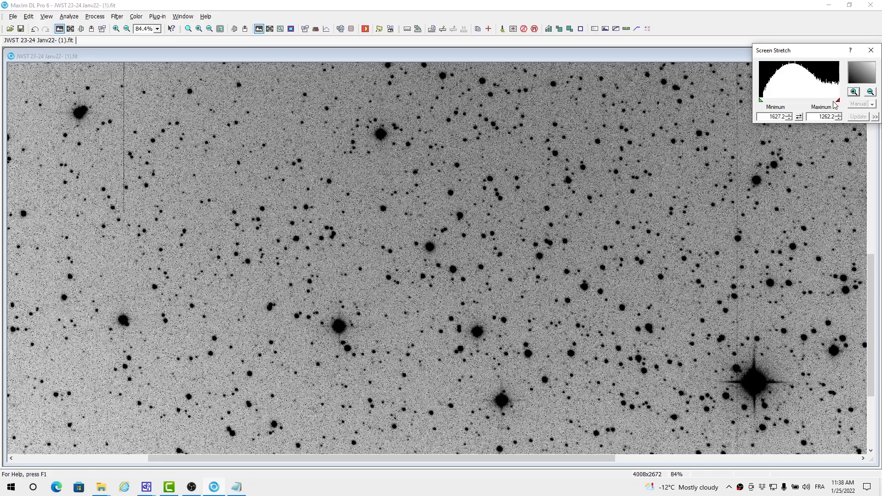
{"action": "mouse_move", "coordinate": [838, 102]}
{"action": "left_mouse_down"}
{"action": "mouse_move", "coordinate": [822, 104]}
{"action": "mouse_move", "coordinate": [829, 107]}
{"action": "left_mouse_up"}
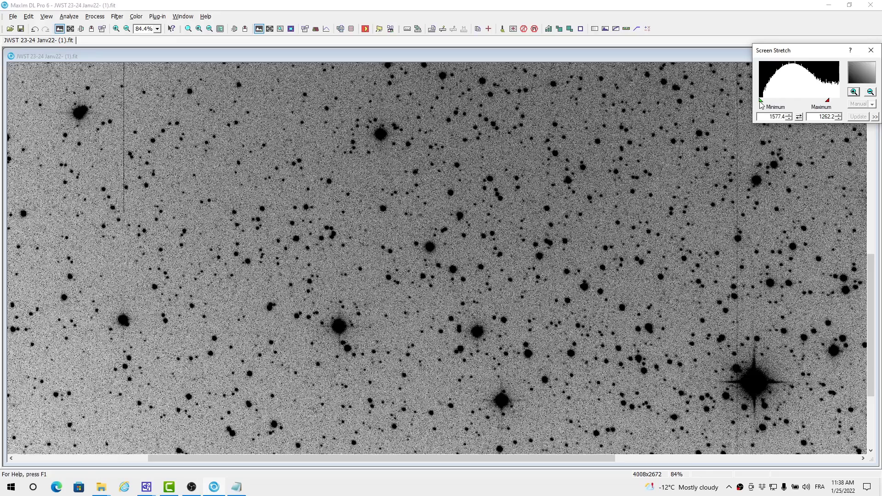
{"action": "left_click_drag", "start_coordinate": [761, 104], "coordinate": [774, 104]}
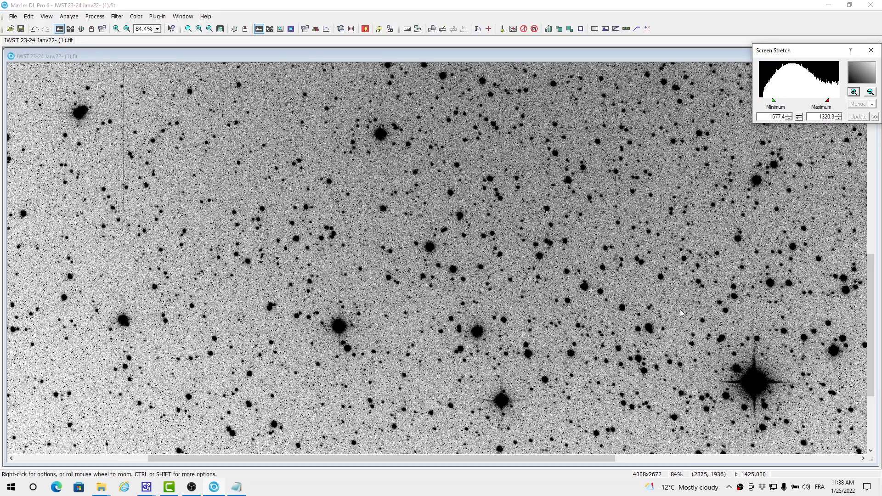
{"action": "scroll", "coordinate": [676, 328], "scroll_direction": "down", "scroll_amount": 1}
{"action": "scroll", "coordinate": [673, 330], "scroll_direction": "down", "scroll_amount": 1}
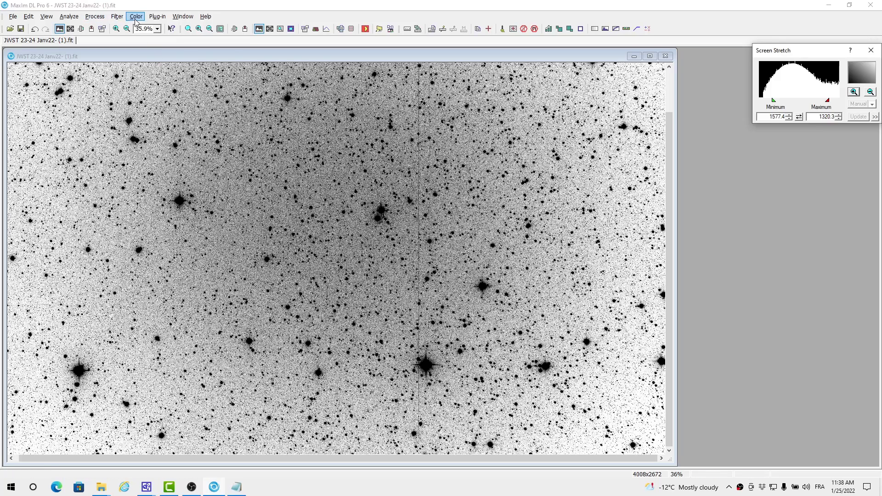
- Try Auto Remove Gradient on the JWST image and undo it
{"action": "left_click", "coordinate": [117, 16]}
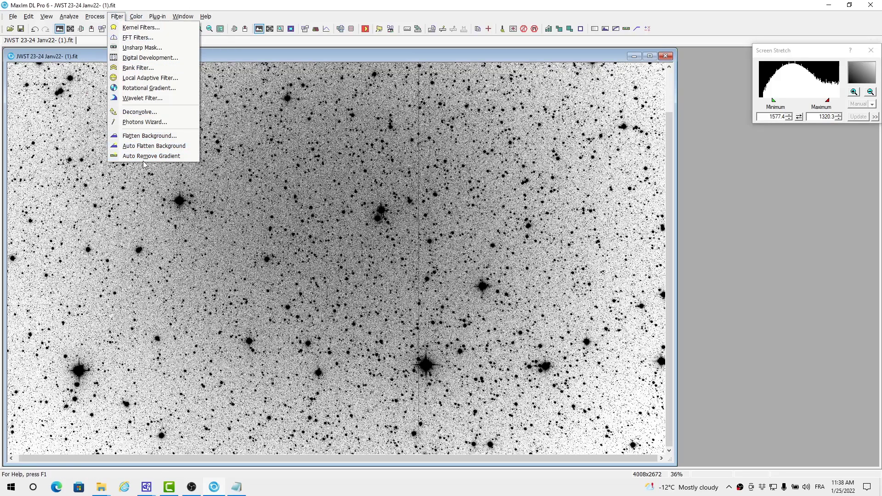
{"action": "left_click", "coordinate": [168, 157]}
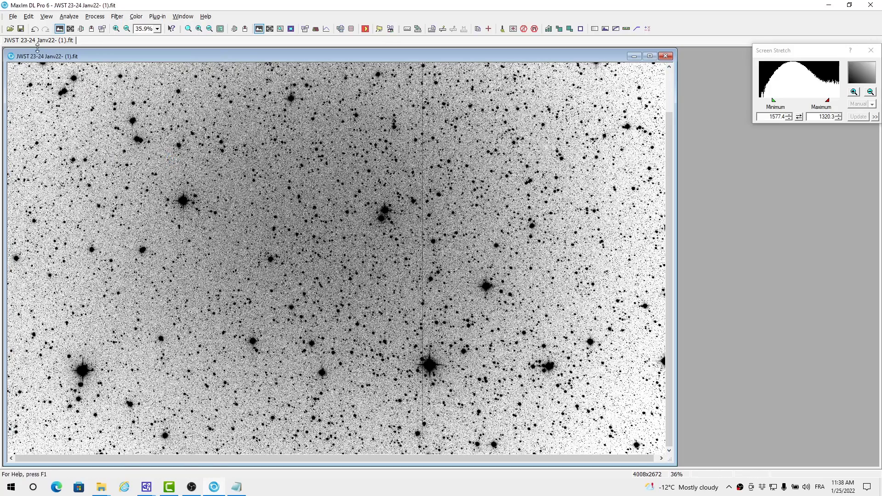
{"action": "left_click", "coordinate": [35, 28]}
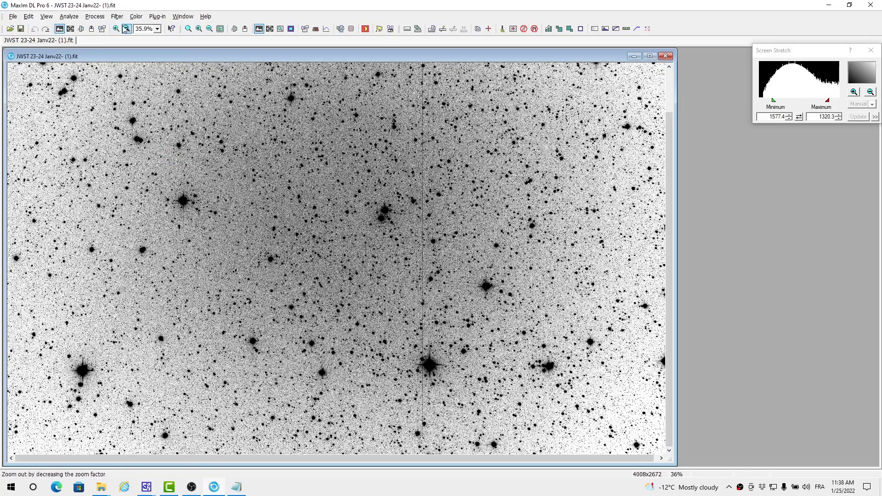
- Apply Auto Flatten Background to the JWST image, undoing and redoing it to compare with the original
{"action": "left_click", "coordinate": [117, 17]}
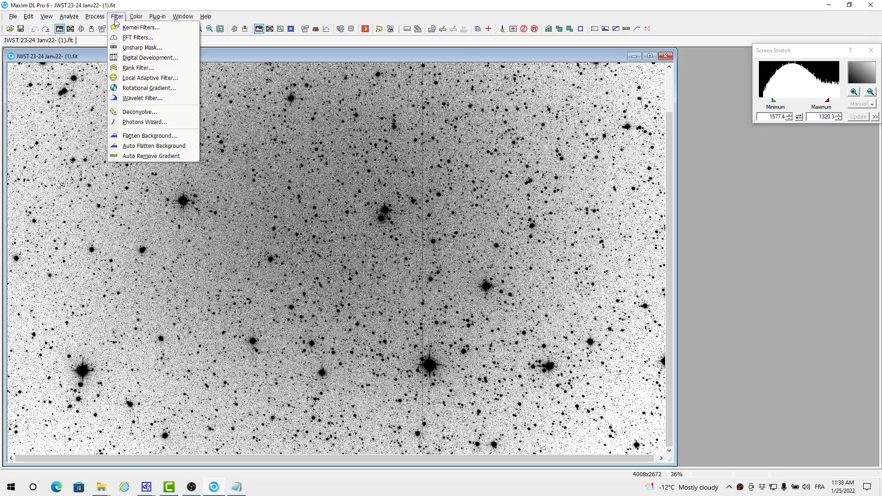
{"action": "left_click", "coordinate": [151, 146]}
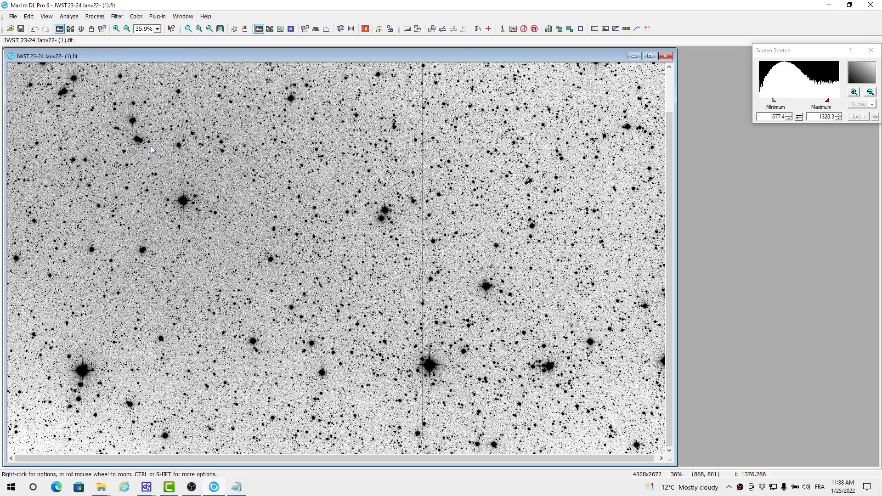
{"action": "left_click", "coordinate": [36, 30]}
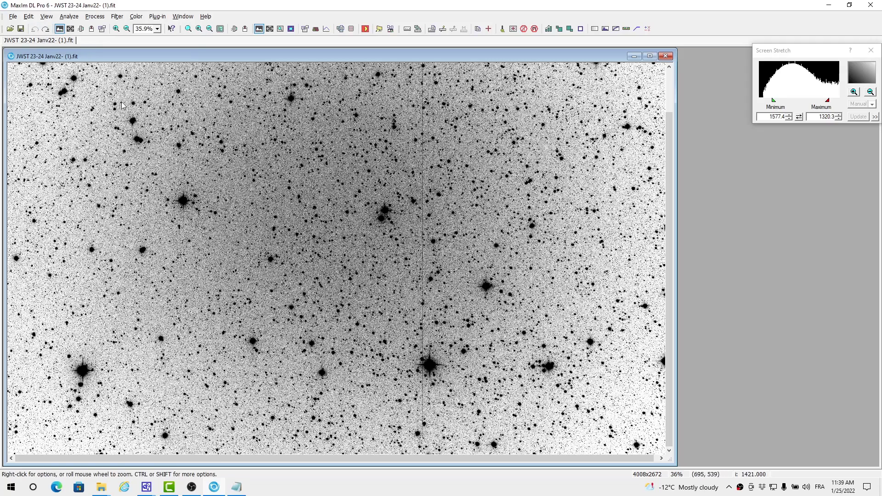
{"action": "left_click", "coordinate": [46, 30]}
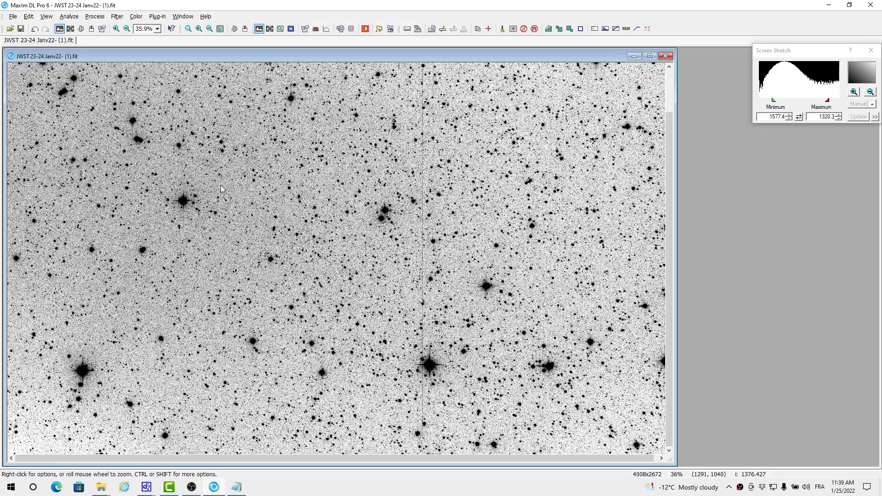
{"action": "left_click", "coordinate": [113, 17]}
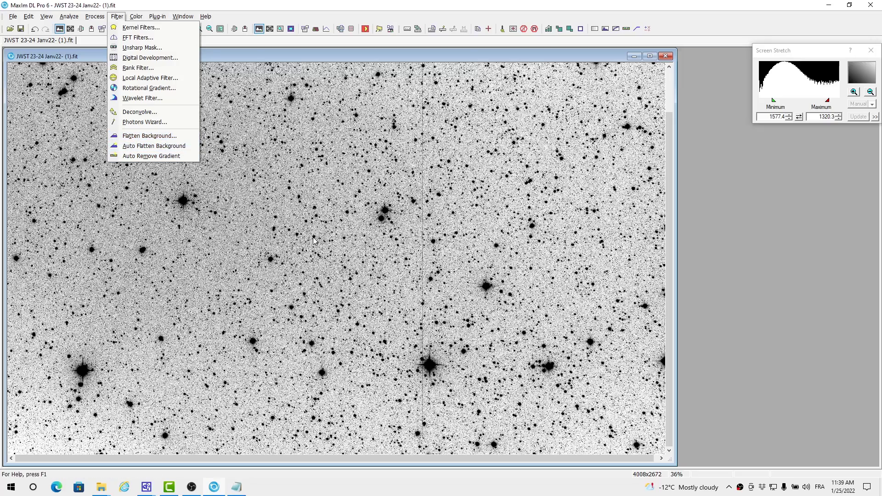
{"action": "scroll", "coordinate": [392, 302], "scroll_direction": "up", "scroll_amount": 3}
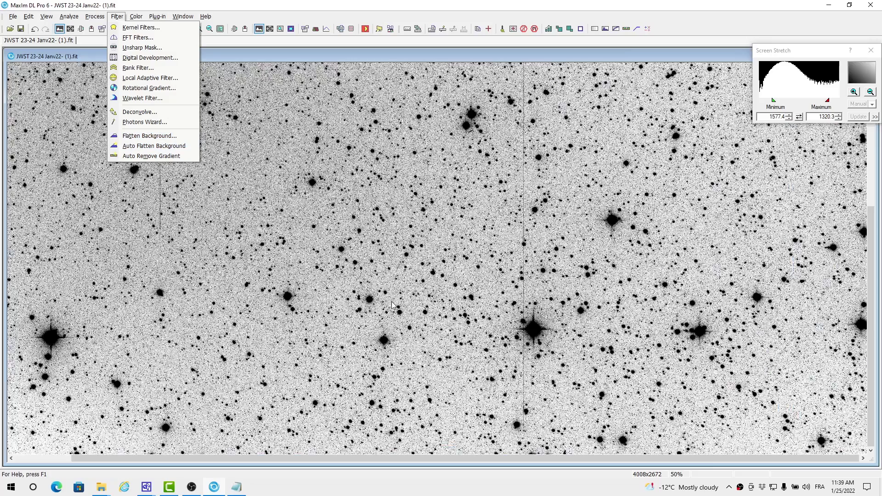
{"action": "scroll", "coordinate": [393, 302], "scroll_direction": "down", "scroll_amount": 1}
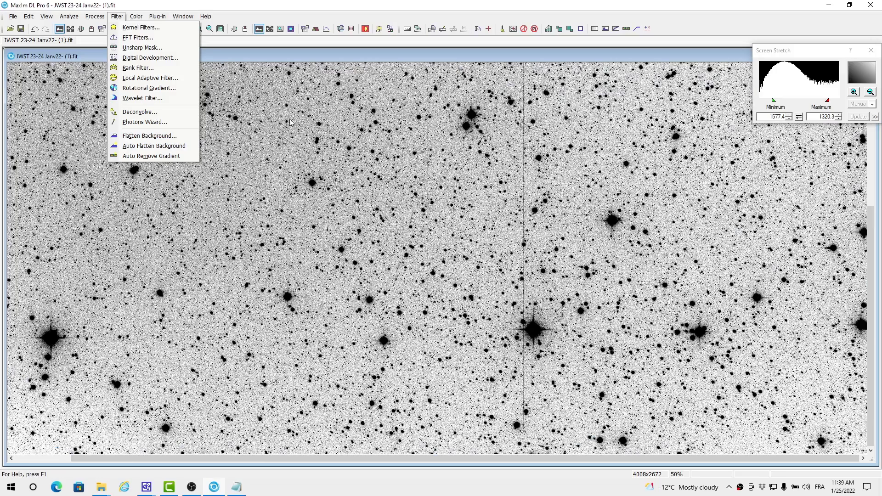
{"action": "left_click", "coordinate": [159, 17]}
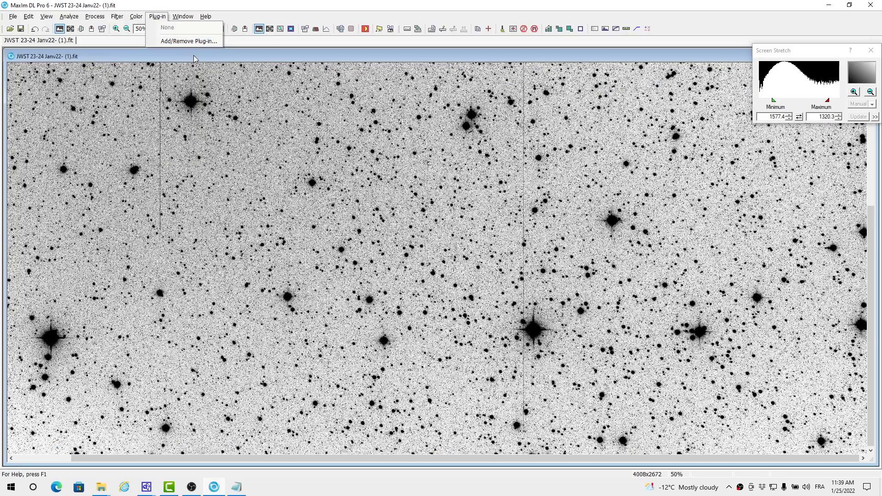
{"action": "mouse_move", "coordinate": [29, 16]}
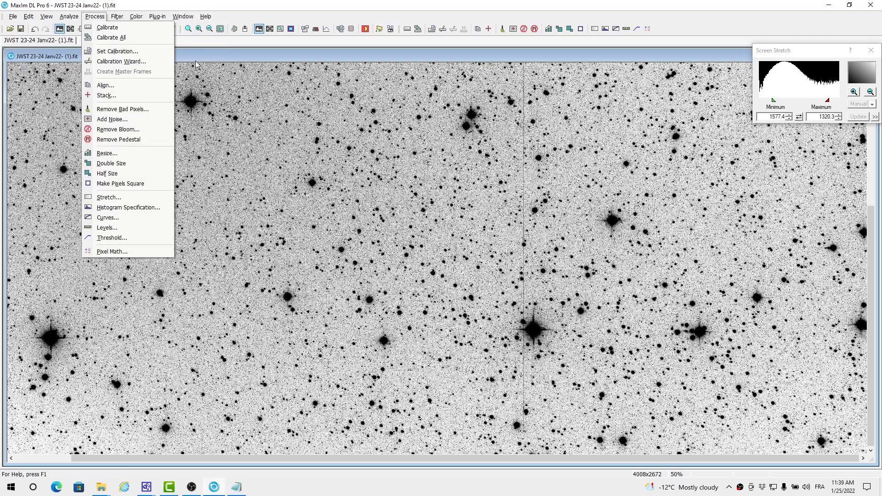
{"action": "left_click", "coordinate": [172, 52]}
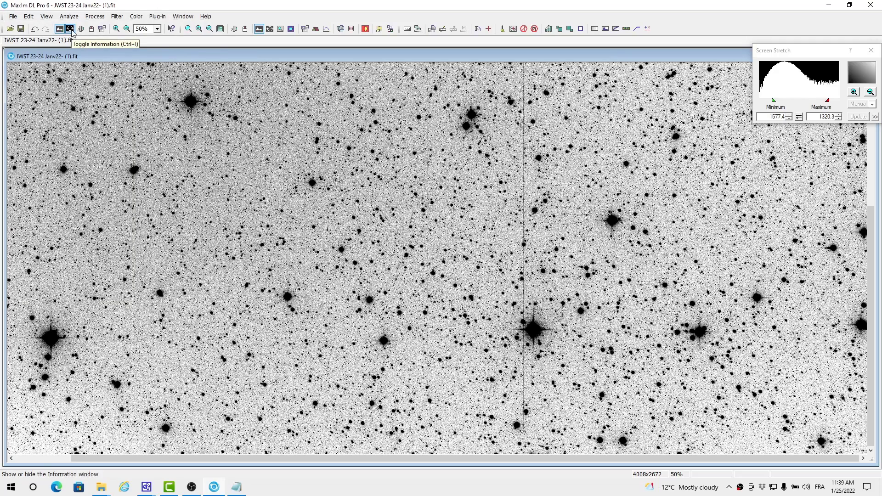
- Show the Information window in Area mode and highlight the average pixel value of the JWST image
{"action": "left_click", "coordinate": [71, 29]}
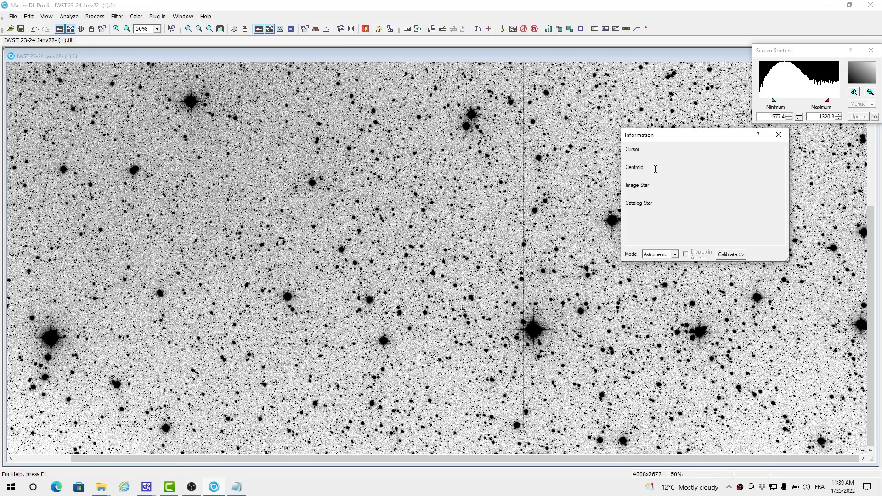
{"action": "left_click", "coordinate": [673, 255]}
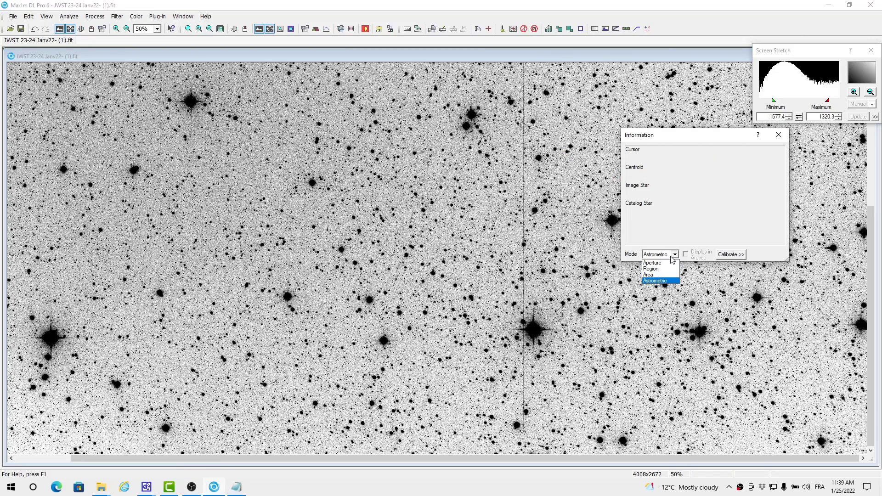
{"action": "left_click", "coordinate": [650, 275]}
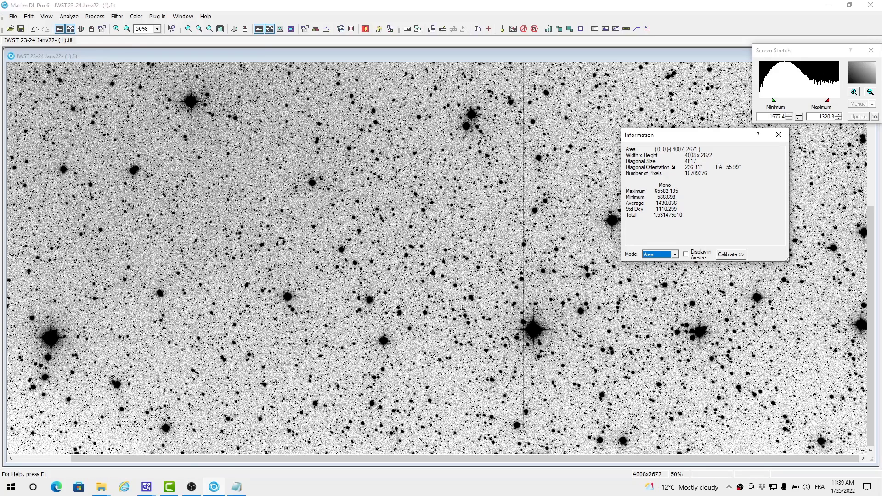
{"action": "left_click_drag", "start_coordinate": [678, 202], "coordinate": [624, 203]}
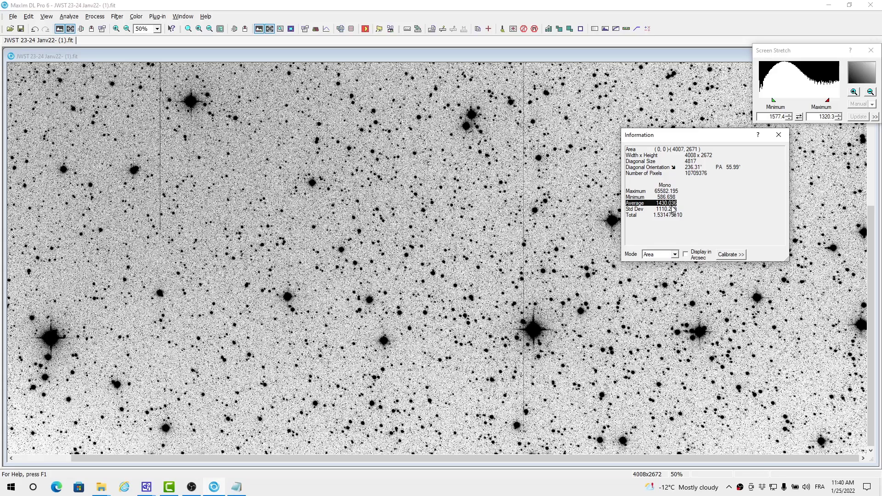
- Set the Information window to Astrometric mode and move it out of the way below the Screen Stretch window
{"action": "left_click", "coordinate": [675, 256]}
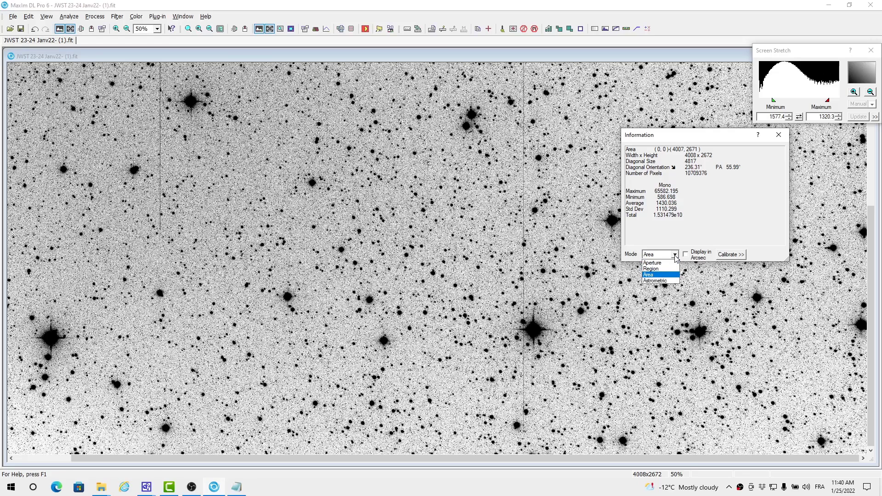
{"action": "left_click", "coordinate": [654, 281]}
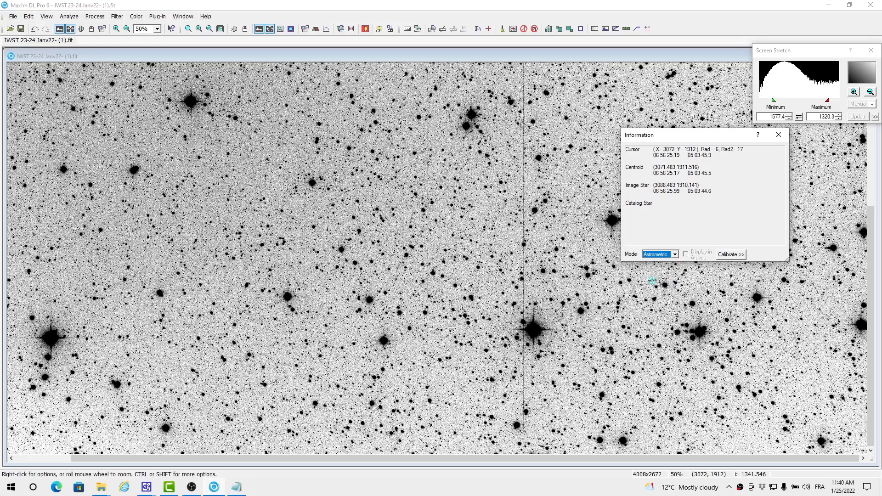
{"action": "left_click_drag", "start_coordinate": [652, 140], "coordinate": [697, 153]}
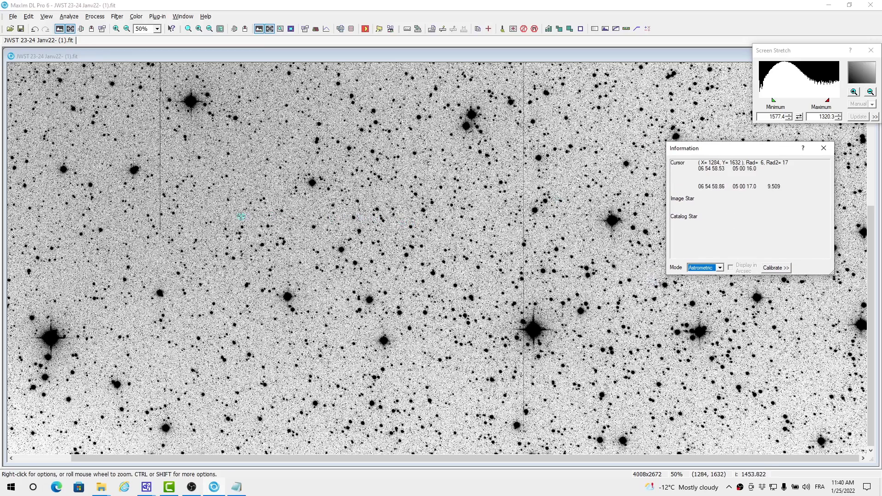
- Undo the background flattening and revert the JWST image to its last saved version
{"action": "left_click_drag", "start_coordinate": [101, 60], "coordinate": [103, 67]}
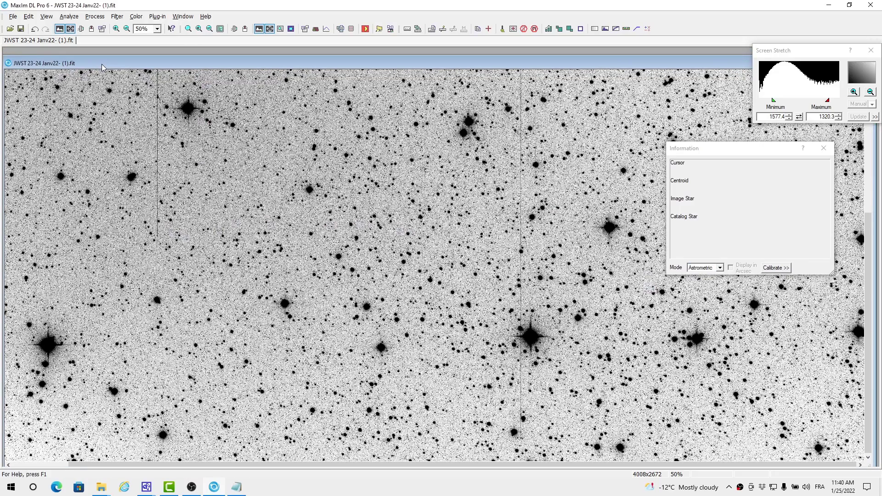
{"action": "left_click", "coordinate": [35, 29]}
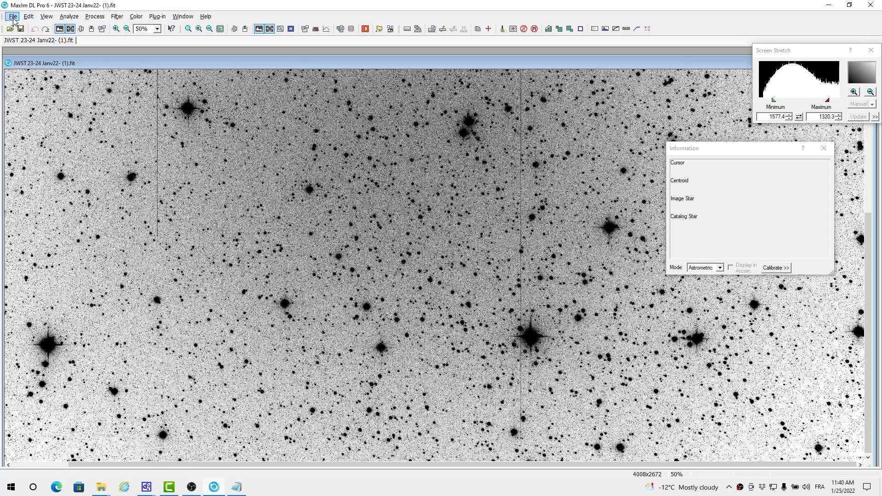
{"action": "left_click", "coordinate": [13, 16]}
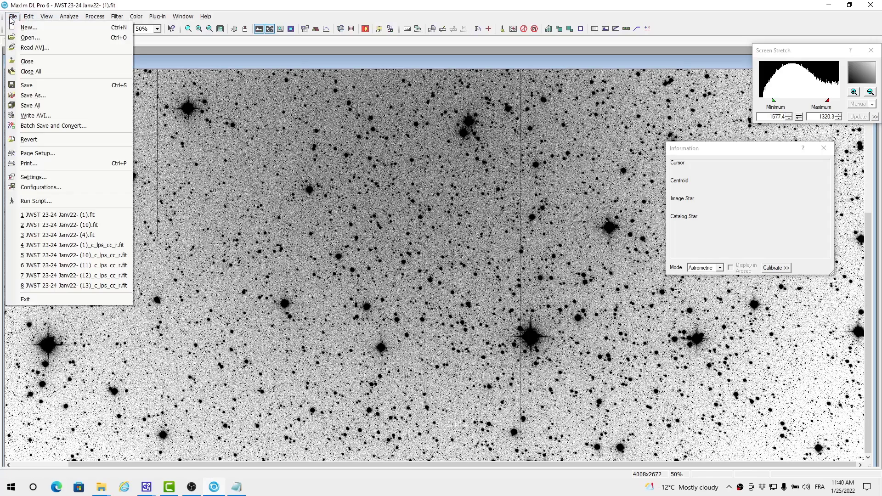
{"action": "left_click", "coordinate": [36, 140]}
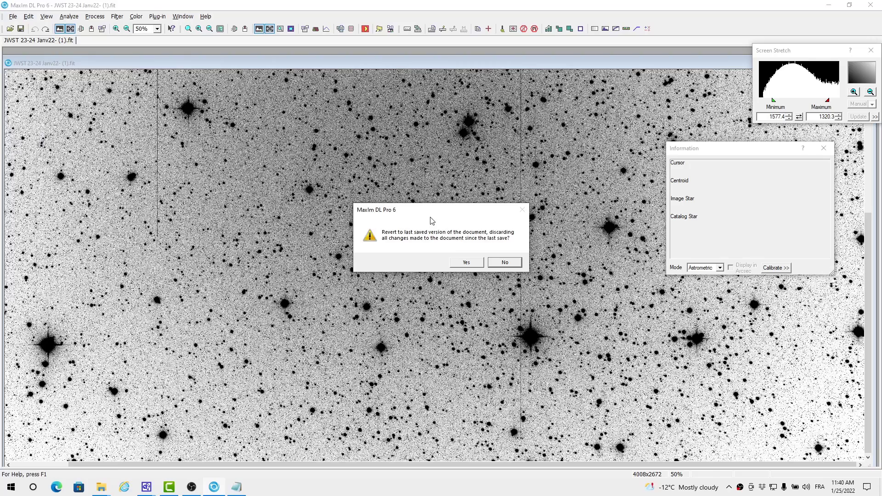
{"action": "left_click", "coordinate": [465, 262]}
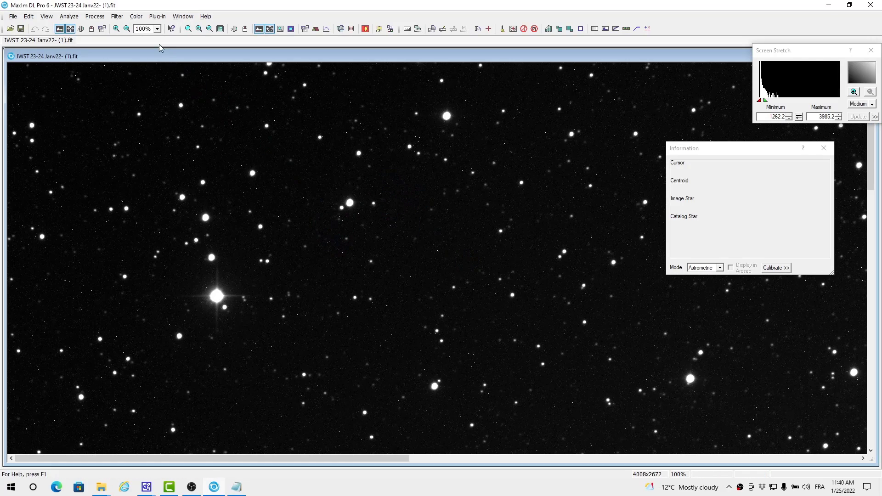
- Invert the screen stretch of the reverted JWST image and lower its minimum to about 1691
{"action": "left_click_drag", "start_coordinate": [159, 58], "coordinate": [162, 80]}
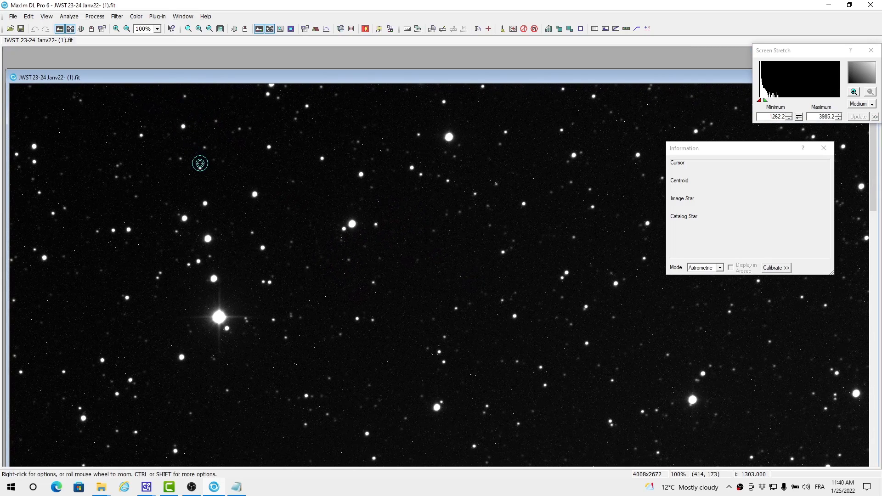
{"action": "scroll", "coordinate": [310, 266], "scroll_direction": "down", "scroll_amount": 1}
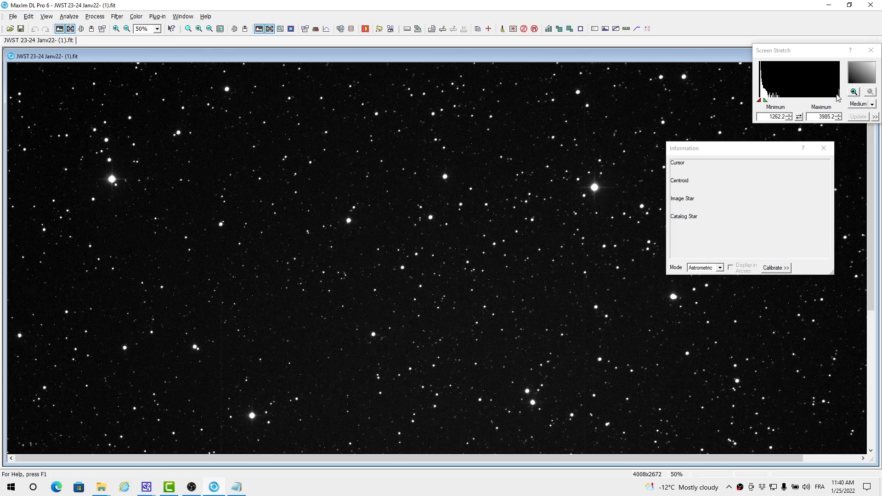
{"action": "left_click", "coordinate": [799, 118]}
{"action": "left_click", "coordinate": [799, 118]}
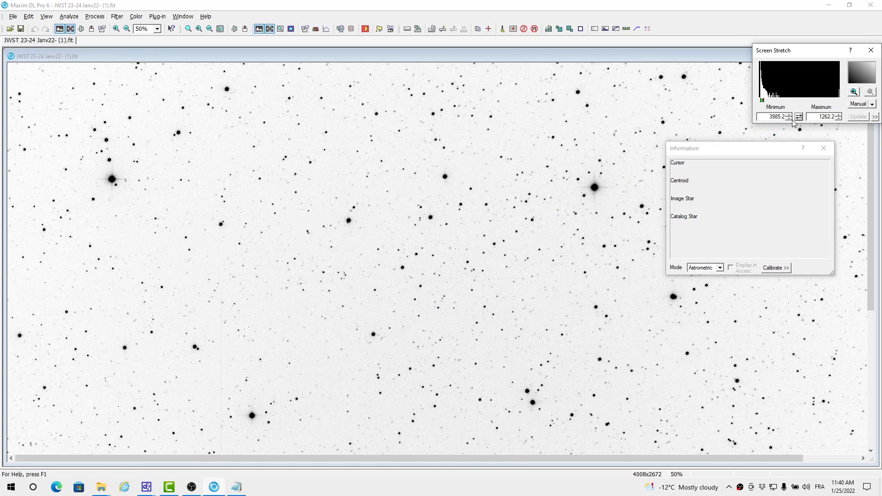
{"action": "left_click", "coordinate": [789, 119]}
{"action": "left_click", "coordinate": [789, 119]}
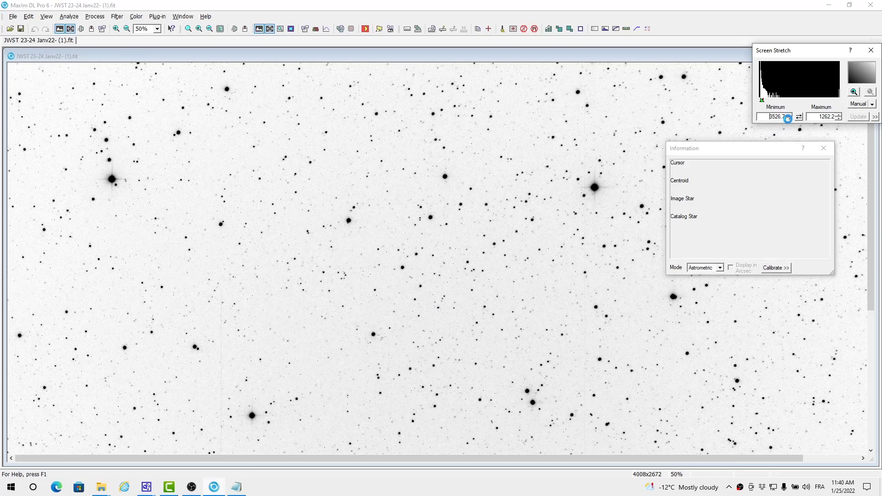
{"action": "left_click", "coordinate": [789, 119]}
{"action": "left_click", "coordinate": [789, 118]}
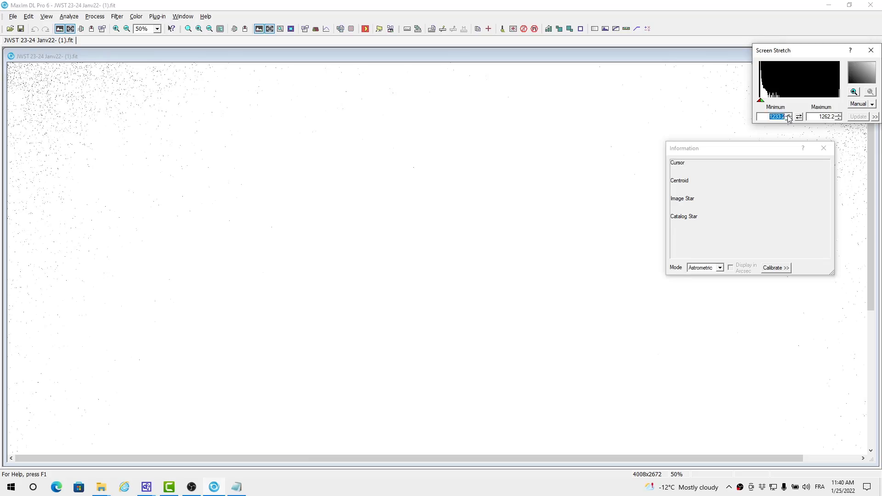
{"action": "left_click", "coordinate": [789, 115]}
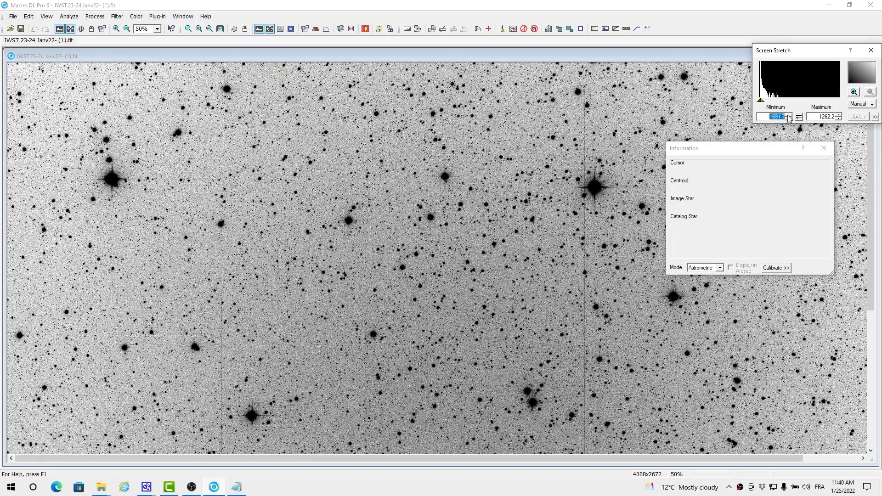
- Apply Auto Flatten Background to the JWST image and reposition the image and Information windows for a wider view of the field
{"action": "left_click", "coordinate": [118, 18]}
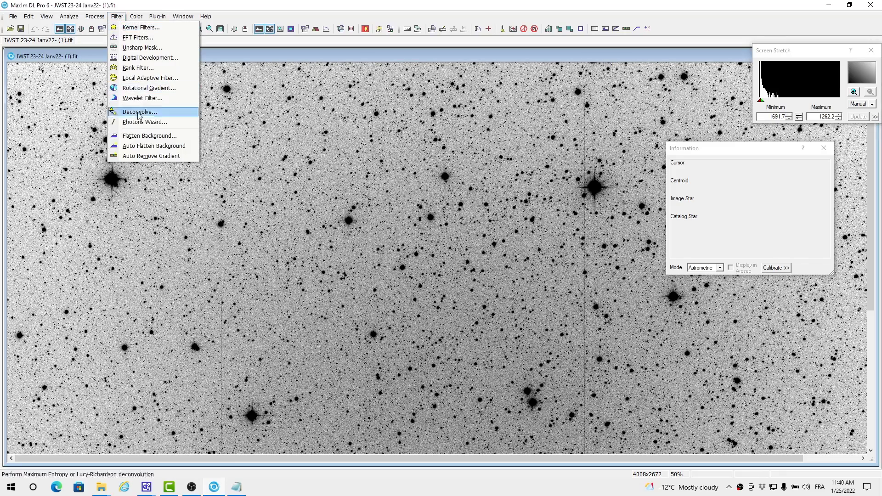
{"action": "left_click", "coordinate": [173, 147]}
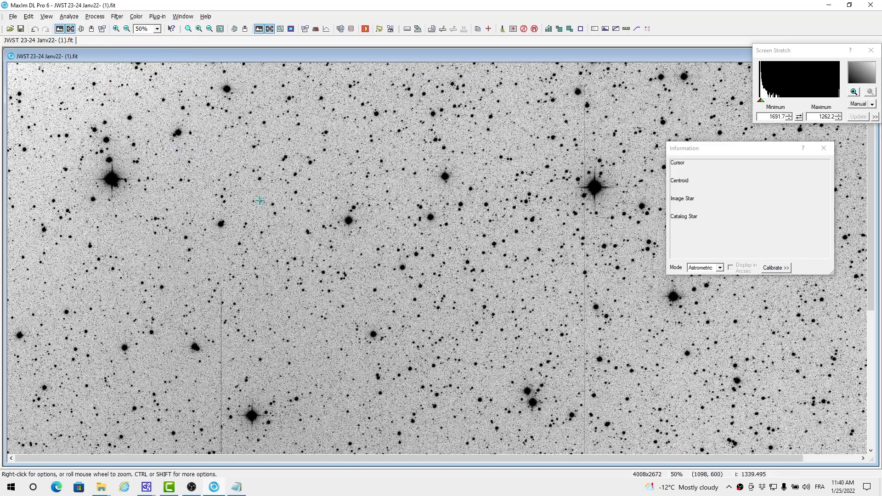
{"action": "scroll", "coordinate": [313, 314], "scroll_direction": "down", "scroll_amount": 3}
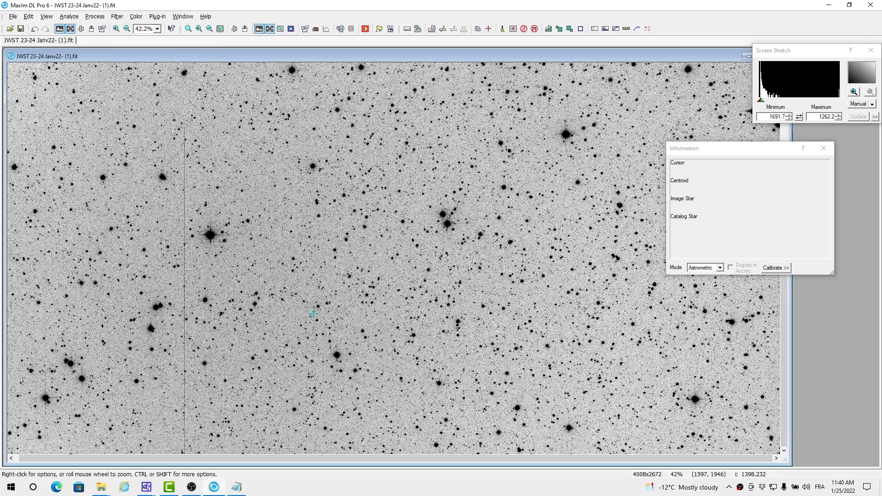
{"action": "left_click_drag", "start_coordinate": [243, 53], "coordinate": [309, 50]}
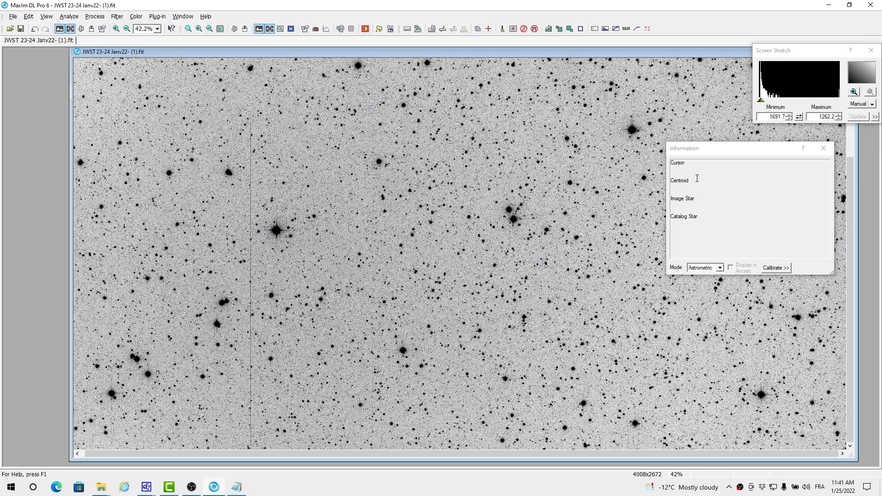
{"action": "left_click_drag", "start_coordinate": [690, 149], "coordinate": [697, 147]}
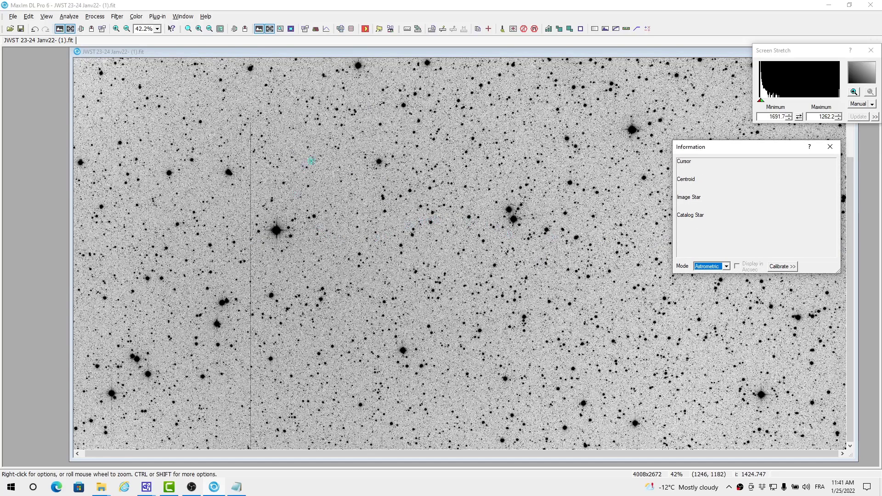
{"action": "left_click", "coordinate": [277, 231]}
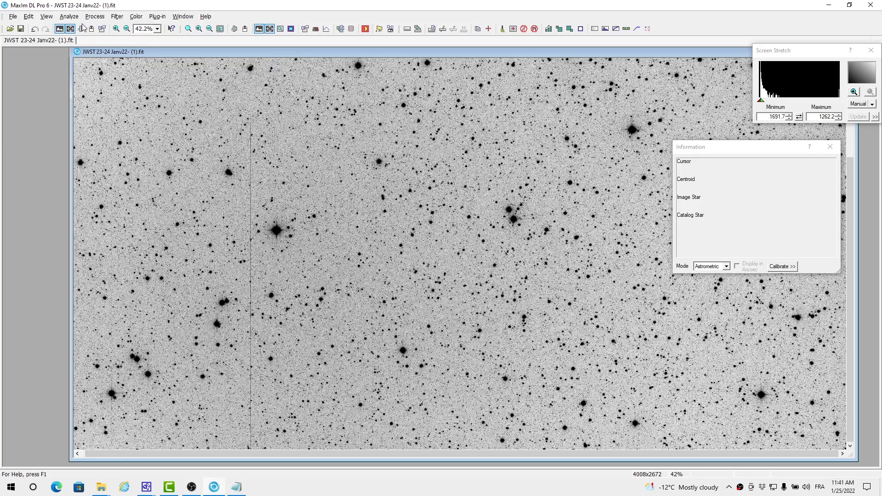
- Plate-solve the JWST image with PinPoint Astrometry using the GSC-ACT catalog and stars from magnitude 6 to 15
{"action": "left_click", "coordinate": [68, 17]}
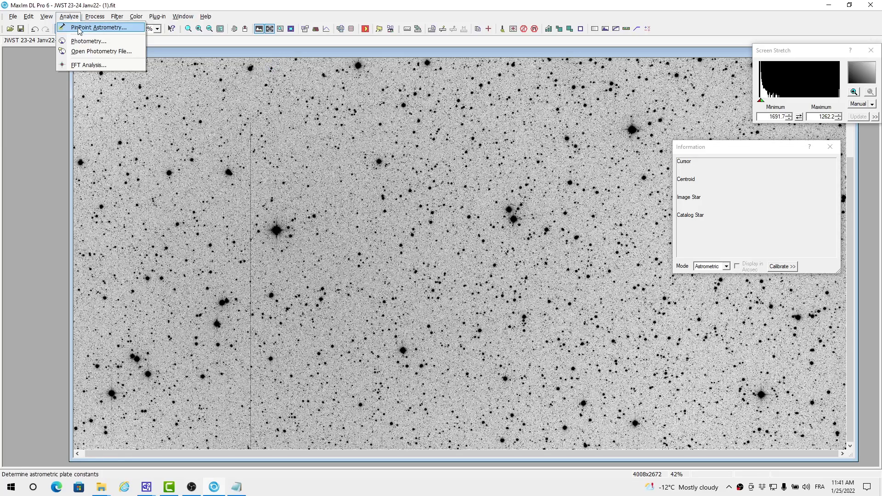
{"action": "left_click", "coordinate": [79, 27]}
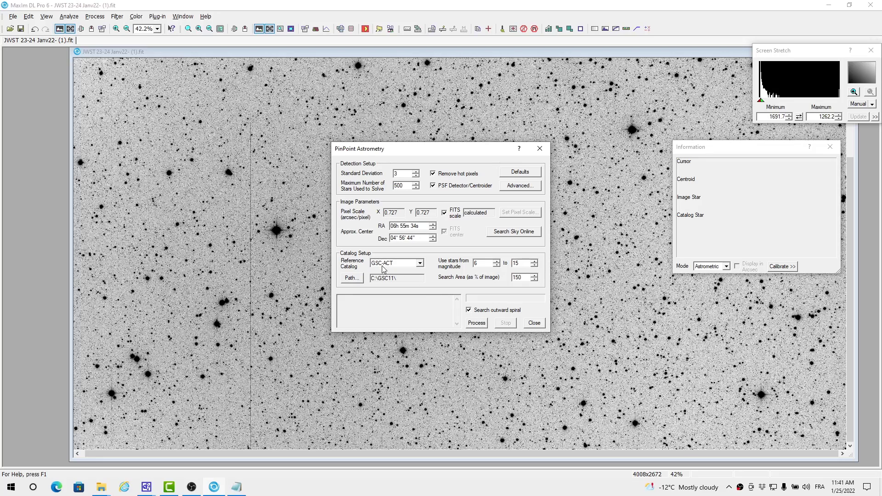
{"action": "left_click", "coordinate": [480, 326]}
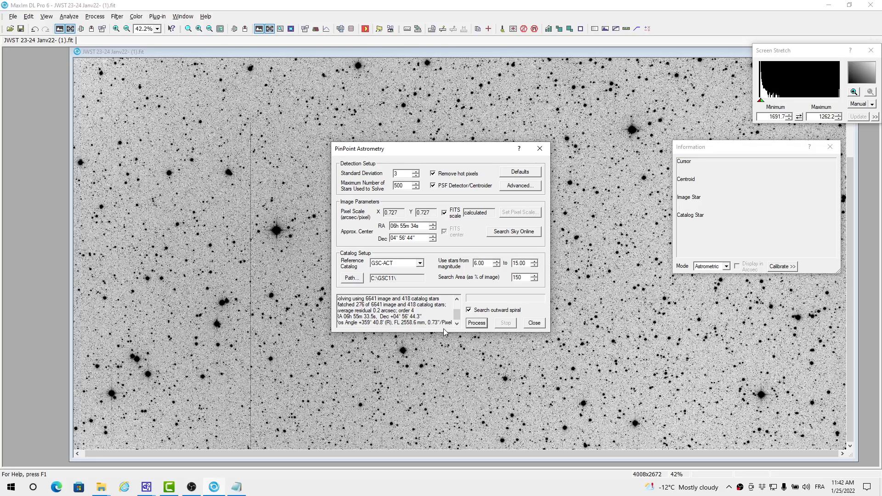
{"action": "left_click", "coordinate": [531, 327]}
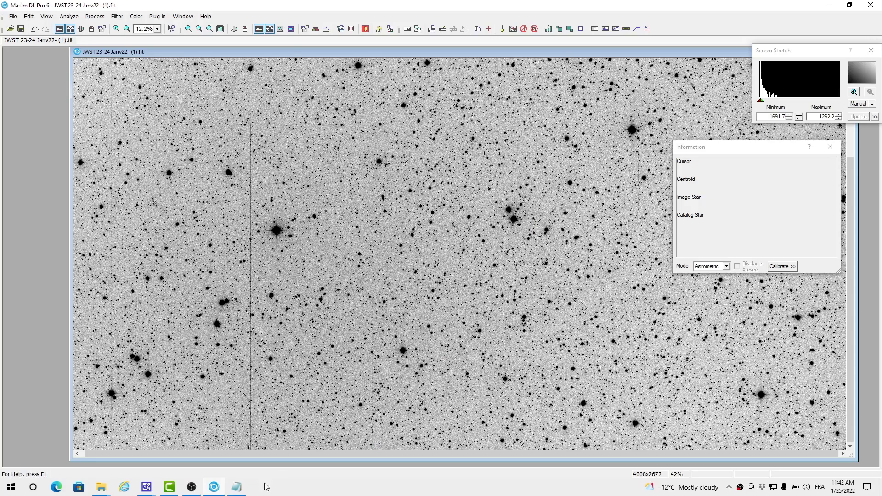
- Search the solved image for the 2022-Jan-24 02:00 ephemeris position, RA 06 55 47.30, Dec +04 55 53.3, by comparing cursor coordinates
{"action": "left_click", "coordinate": [278, 454]}
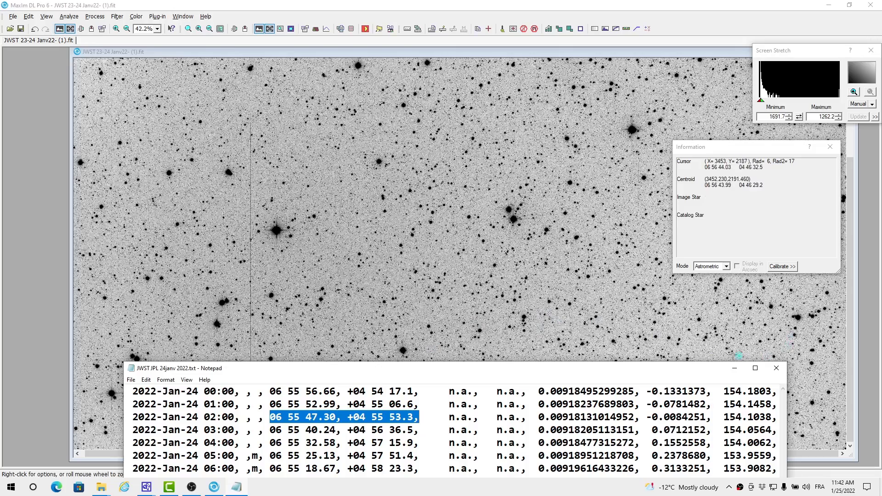
{"action": "scroll", "coordinate": [656, 320], "scroll_direction": "up", "scroll_amount": 2}
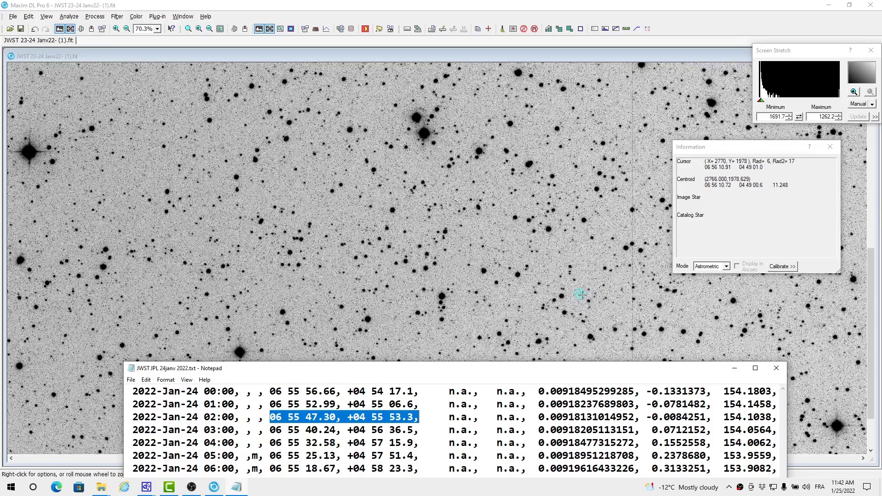
{"action": "scroll", "coordinate": [581, 294], "scroll_direction": "up", "scroll_amount": 1}
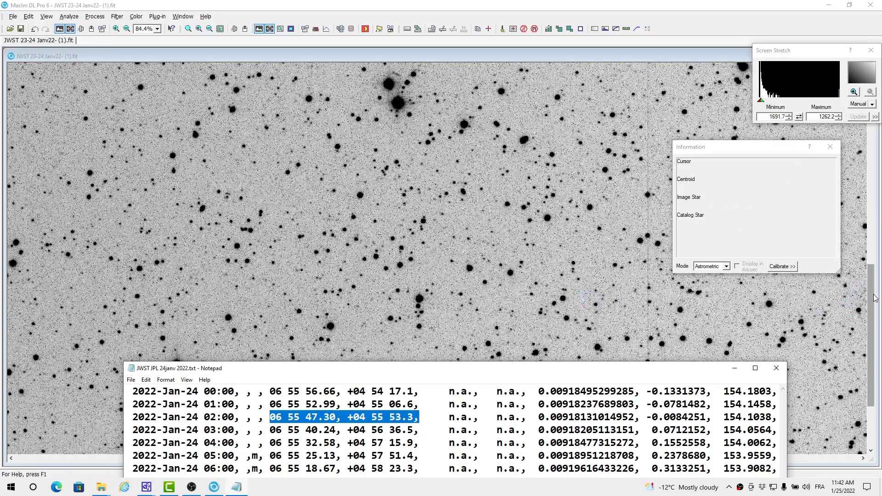
{"action": "left_click_drag", "start_coordinate": [878, 300], "coordinate": [877, 255]}
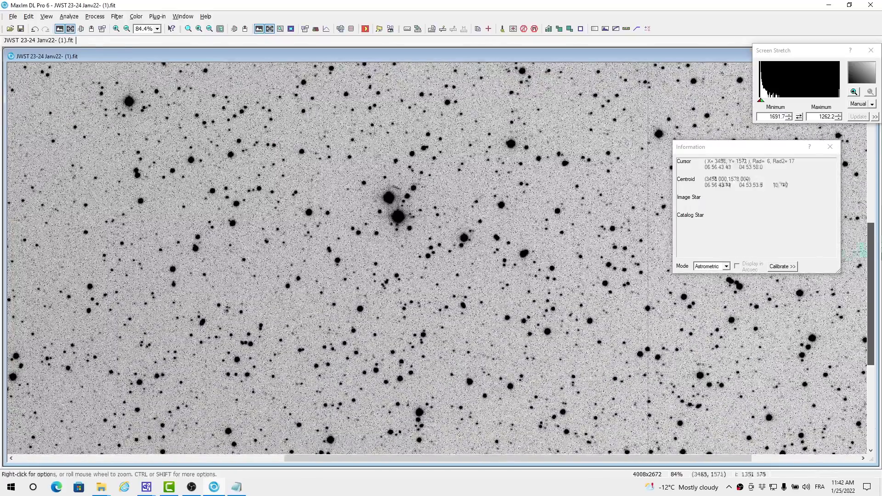
{"action": "left_click", "coordinate": [237, 488]}
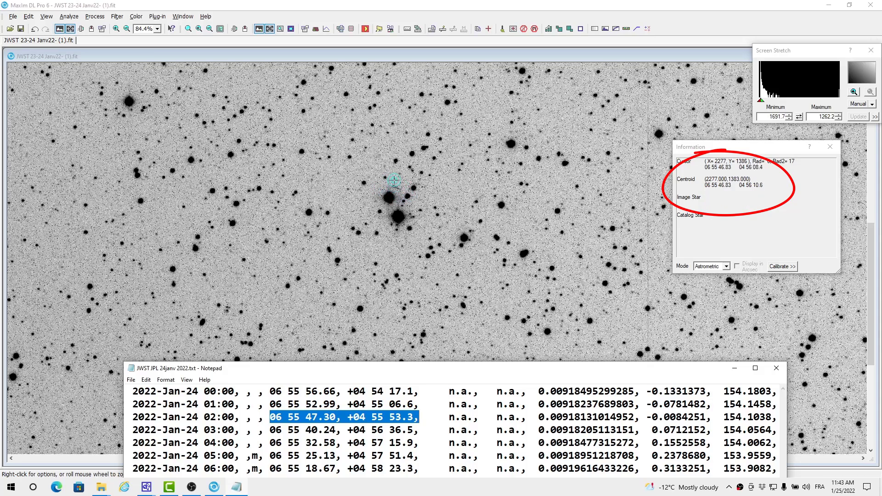
{"action": "scroll", "coordinate": [405, 193], "scroll_direction": "up", "scroll_amount": 1}
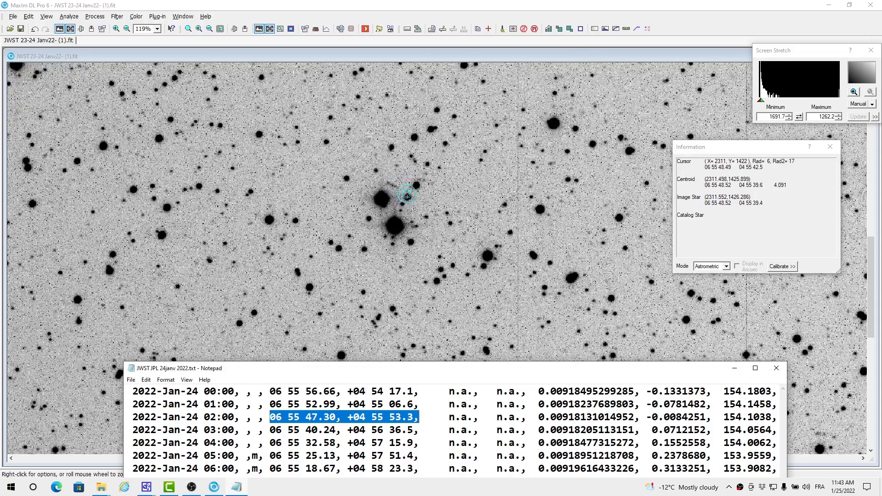
{"action": "scroll", "coordinate": [407, 195], "scroll_direction": "up", "scroll_amount": 3}
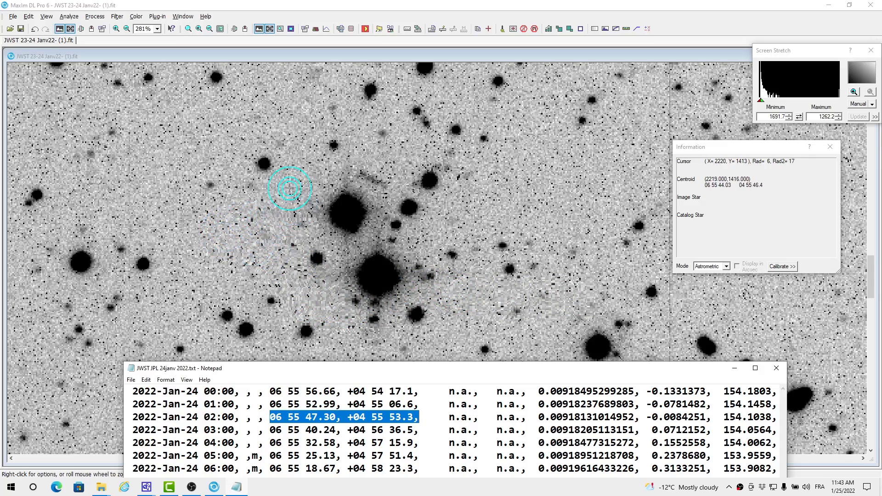
{"action": "left_click", "coordinate": [263, 170]}
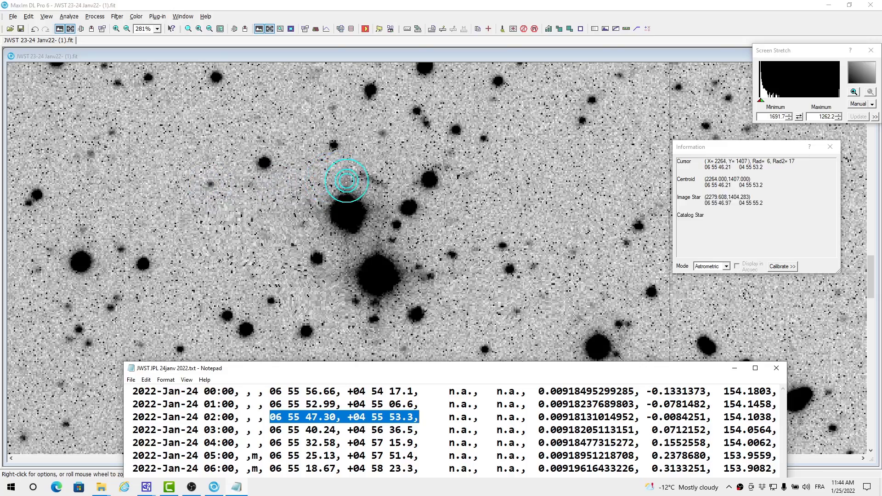
- Examine the short trail beside the pair of bright stars and compare its centroid coordinates with the JPL ephemeris
{"action": "scroll", "coordinate": [248, 226], "scroll_direction": "down", "scroll_amount": 1}
{"action": "scroll", "coordinate": [248, 227], "scroll_direction": "down", "scroll_amount": 2}
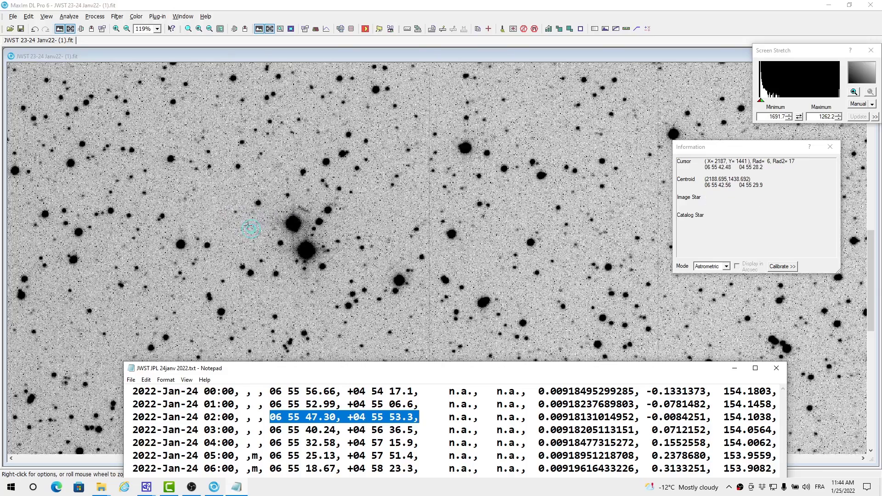
{"action": "scroll", "coordinate": [251, 229], "scroll_direction": "down", "scroll_amount": 1}
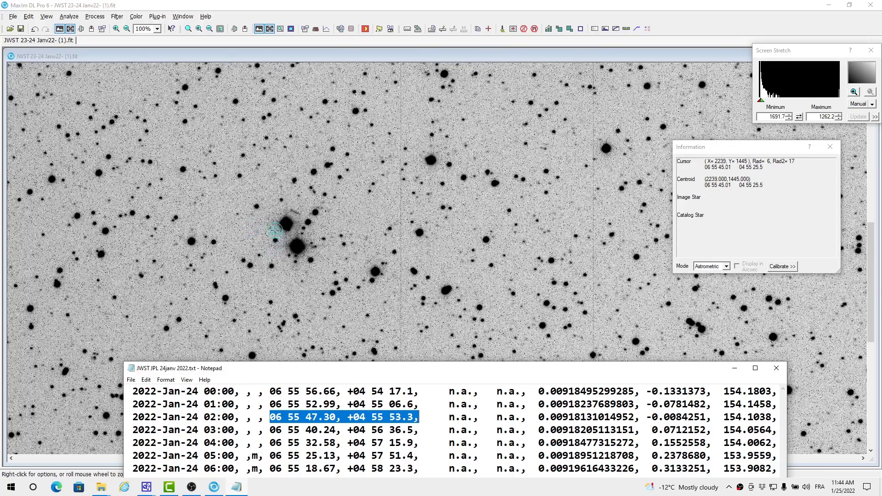
{"action": "left_click", "coordinate": [47, 17]}
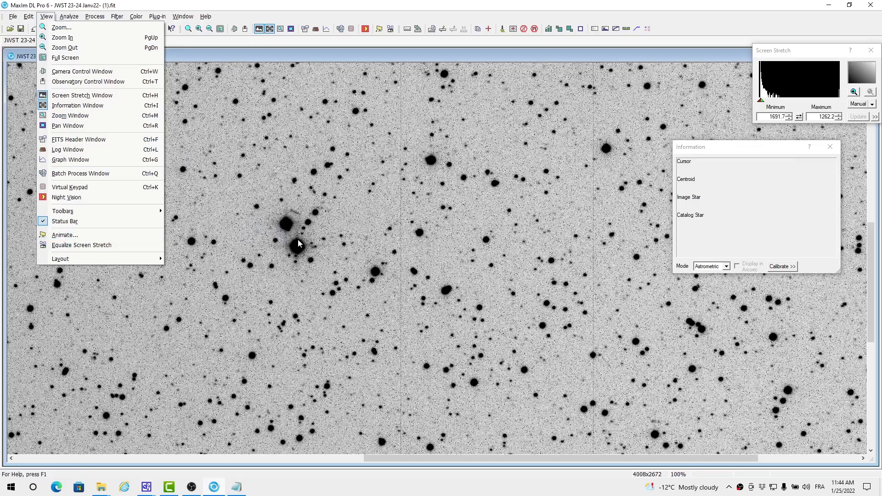
{"action": "scroll", "coordinate": [300, 244], "scroll_direction": "up", "scroll_amount": 4}
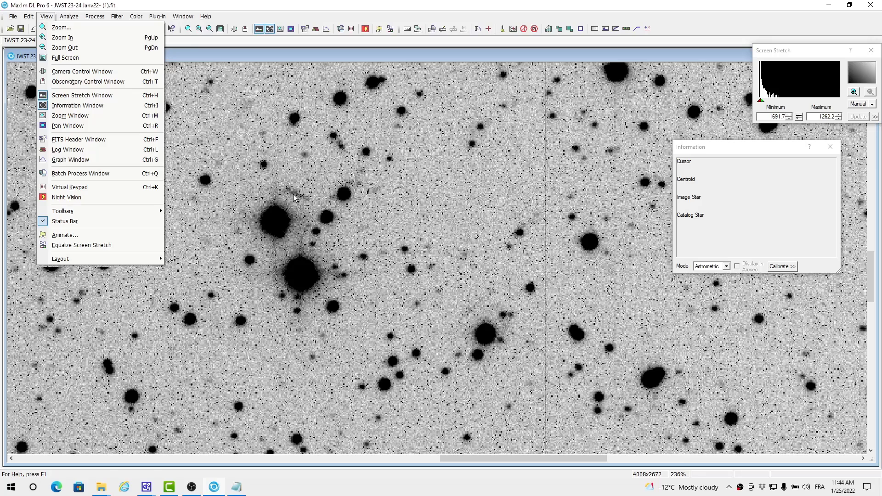
{"action": "left_click", "coordinate": [238, 486]}
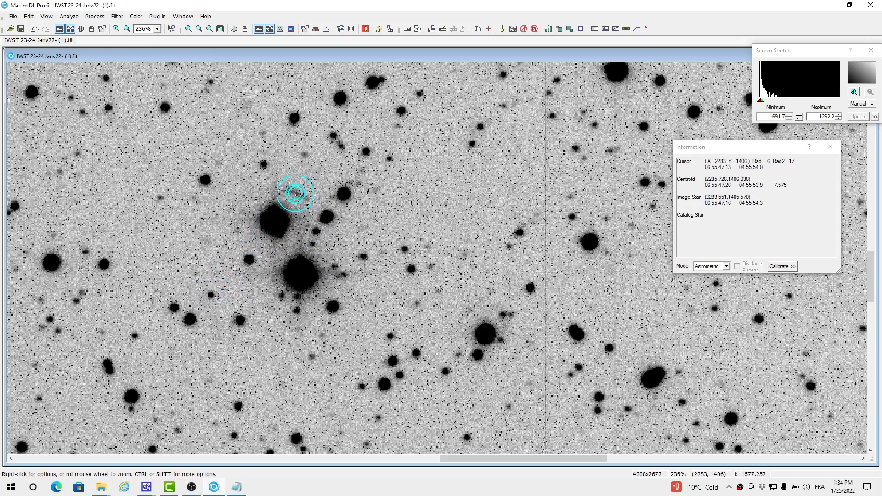
- Show the telescope settings of the Observatory window, clear the target RA and Dec, and move the window off the Information window
{"action": "left_click", "coordinate": [91, 30]}
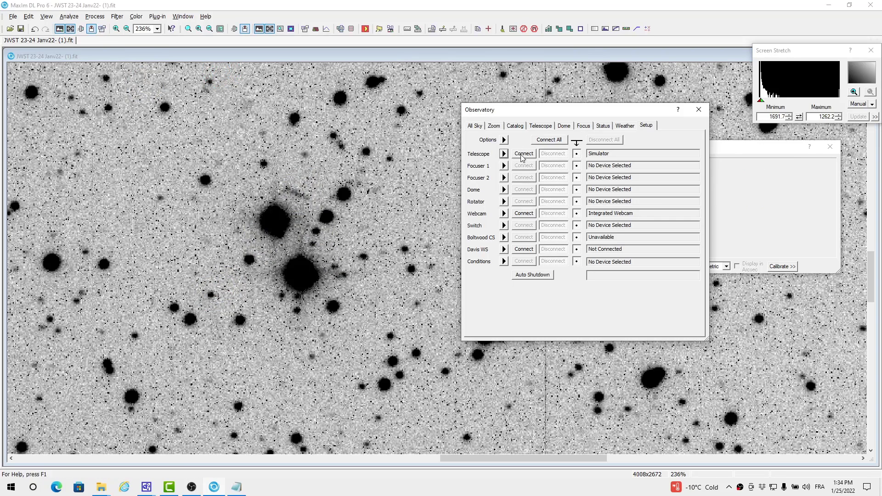
{"action": "left_click", "coordinate": [546, 131]}
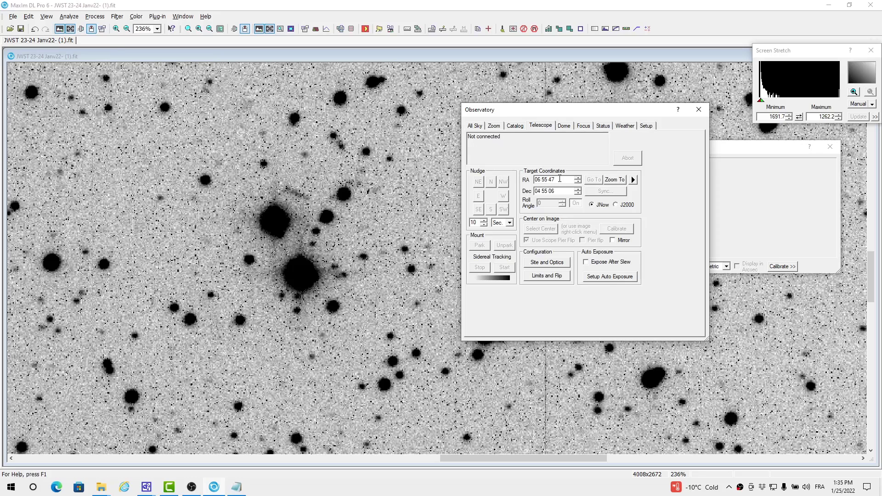
{"action": "left_click_drag", "start_coordinate": [562, 178], "coordinate": [534, 179]}
{"action": "key", "text": "BackSpace"}
{"action": "left_click_drag", "start_coordinate": [560, 188], "coordinate": [535, 190]}
{"action": "key", "text": "BackSpace"}
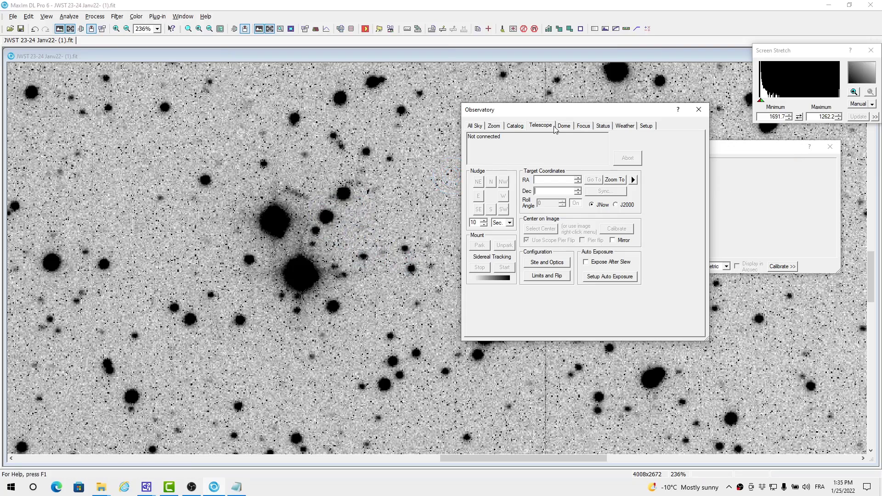
{"action": "left_click_drag", "start_coordinate": [552, 116], "coordinate": [485, 120]}
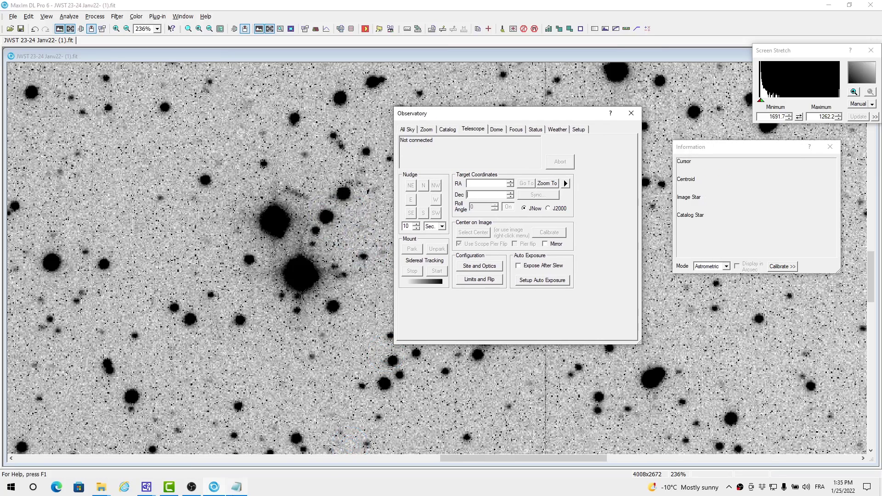
- Set the telescope target's right ascension to 06 55 47 from the 02:00 line of the JPL ephemeris file
{"action": "left_click", "coordinate": [235, 487]}
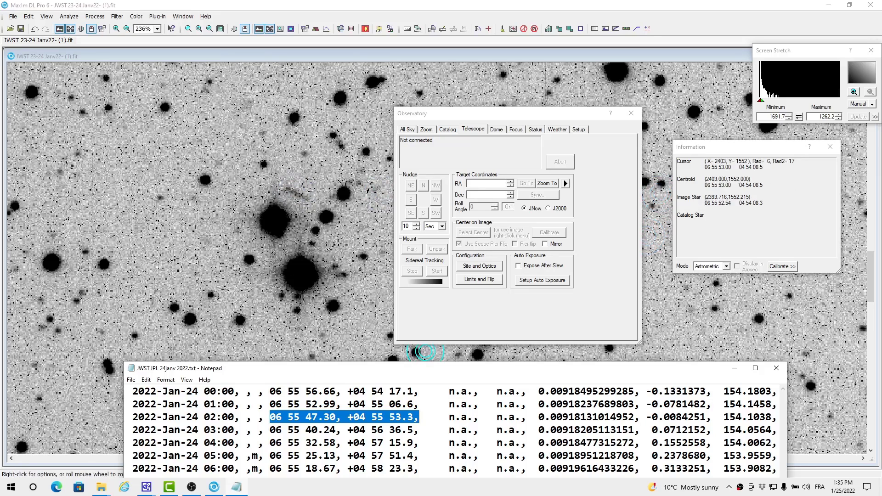
{"action": "left_click", "coordinate": [487, 184]}
{"action": "type", "text": "06"}
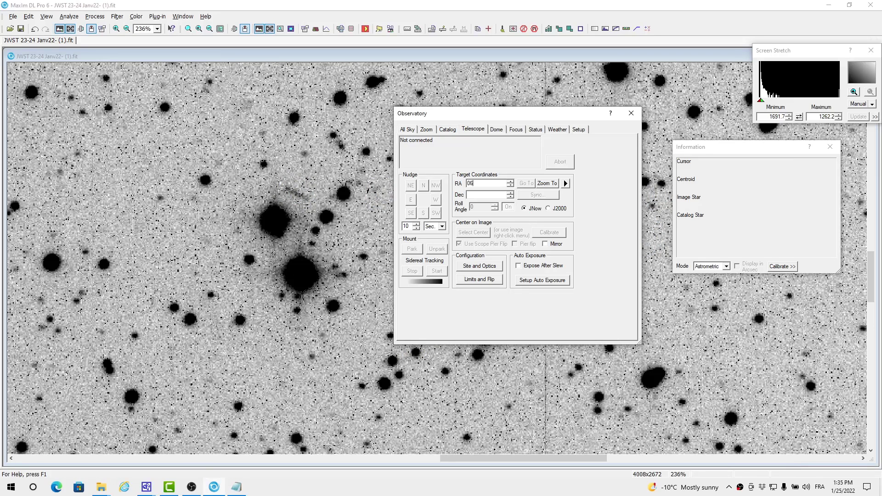
{"action": "type", "text": " 55"}
{"action": "type", "text": " 46"}
{"action": "type", "text": "7"}
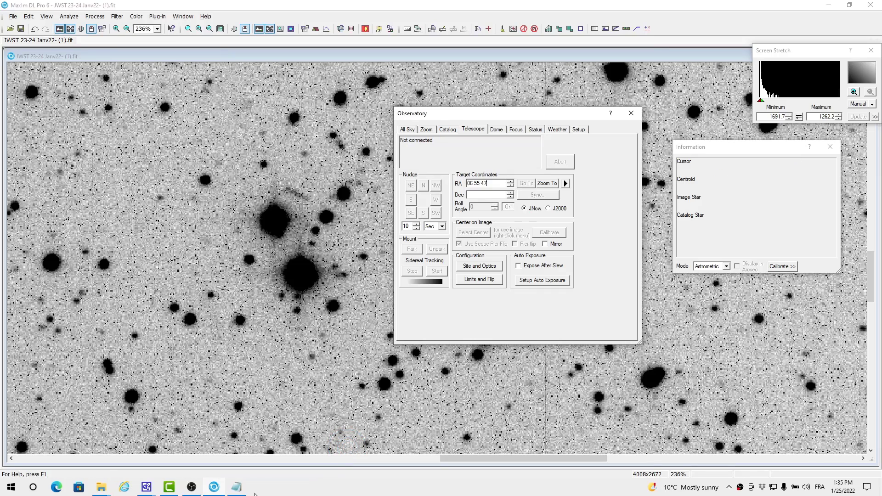
- Set the telescope target's declination to 04 55 53 from the same ephemeris line and close the Observatory window
{"action": "left_click", "coordinate": [236, 487]}
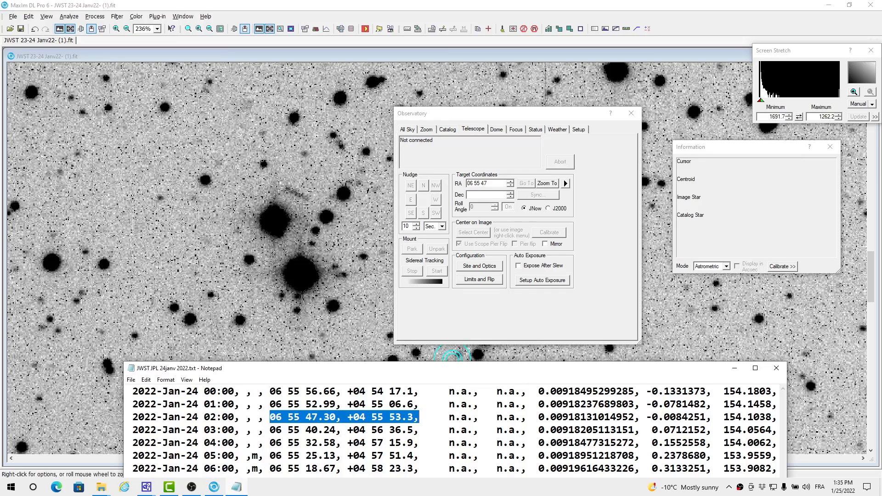
{"action": "left_click", "coordinate": [494, 197]}
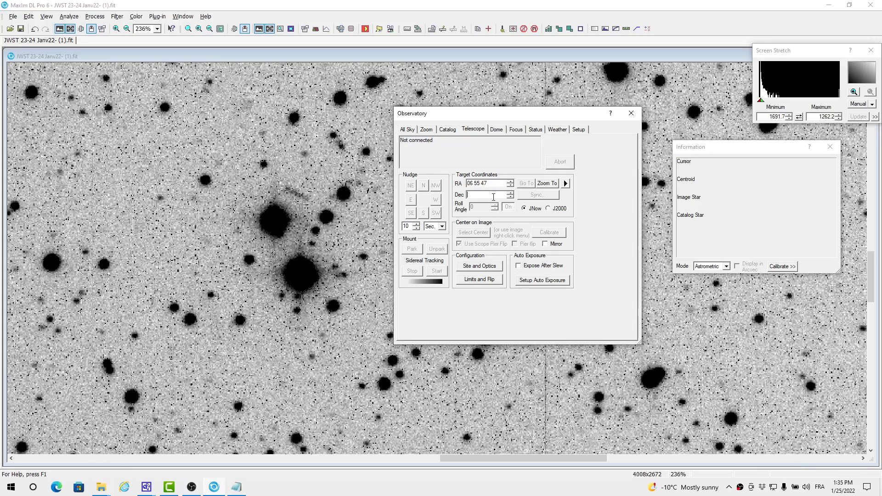
{"action": "type", "text": "04 55"}
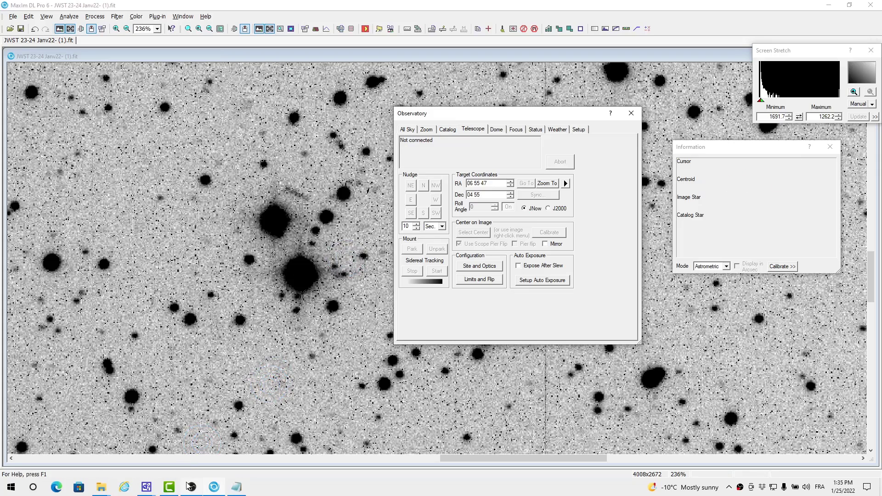
{"action": "left_click", "coordinate": [233, 489]}
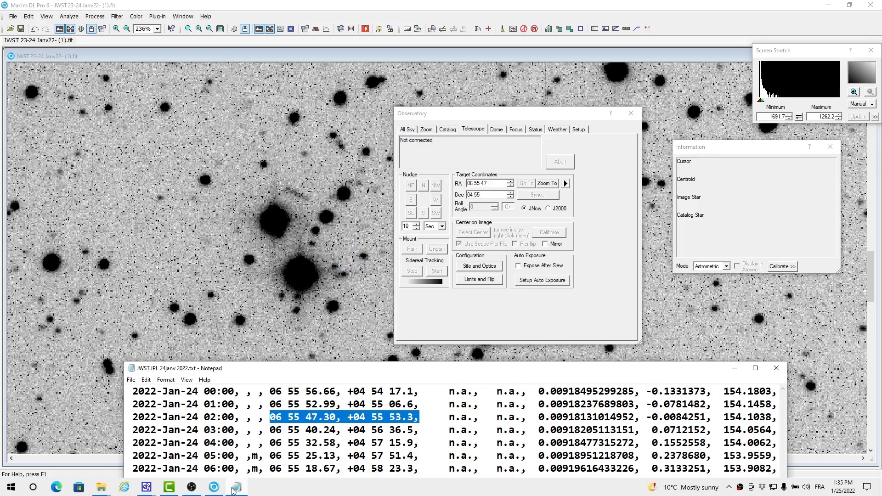
{"action": "left_click", "coordinate": [491, 197]}
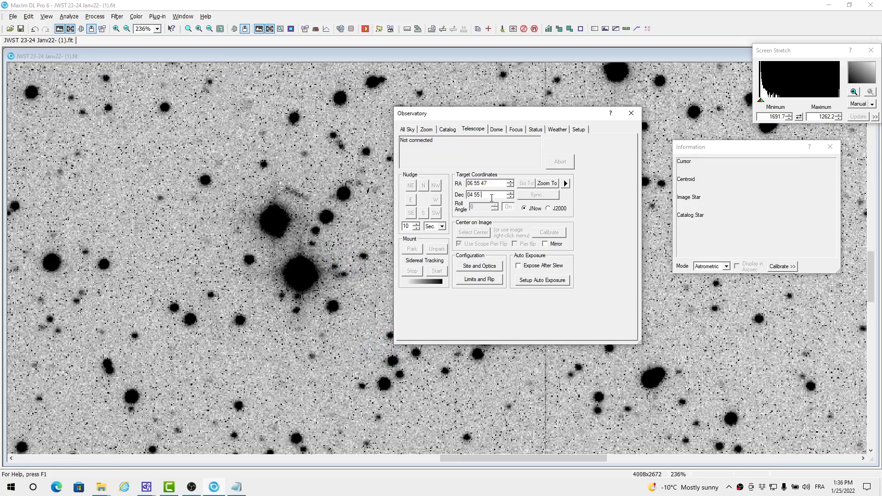
{"action": "type", "text": "53"}
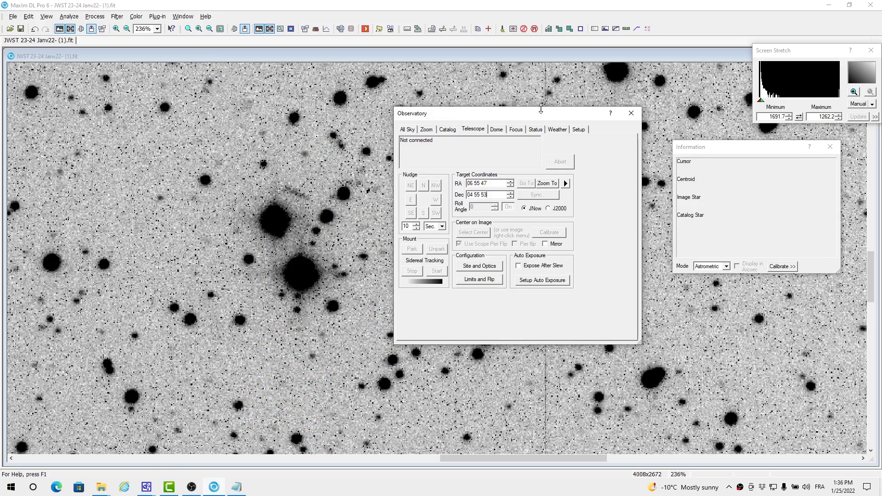
{"action": "left_click_drag", "start_coordinate": [542, 116], "coordinate": [565, 107]}
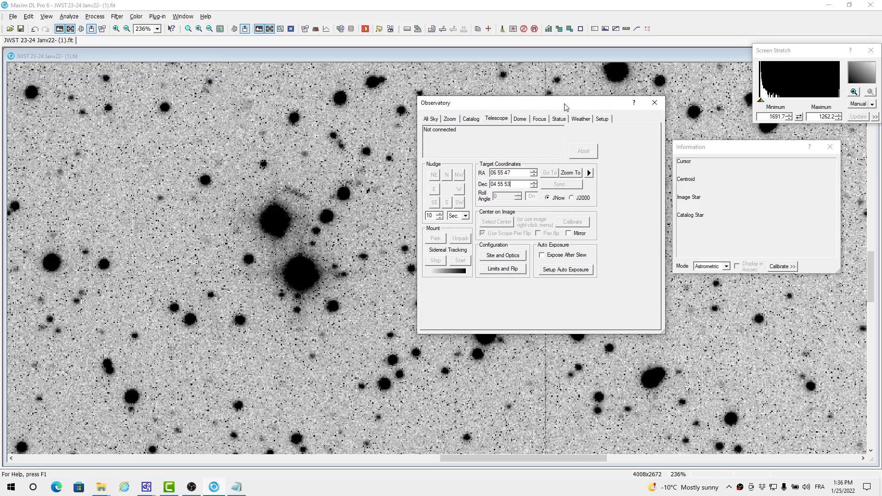
{"action": "left_click", "coordinate": [653, 103]}
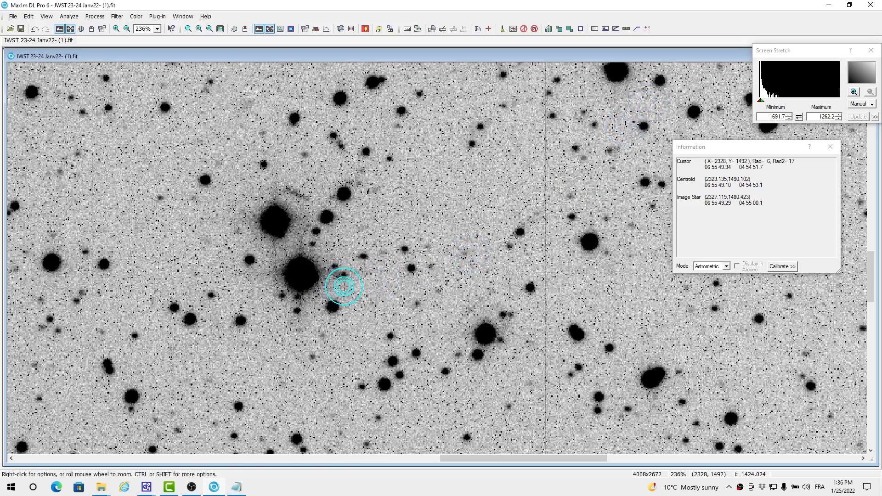